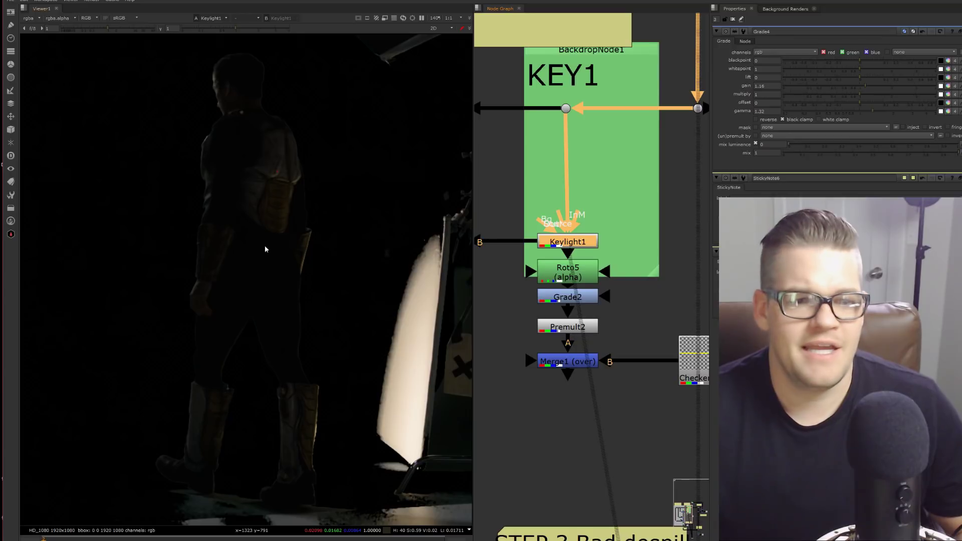
Display the alpha channel in the viewer and view the output of Premult2
key(a)
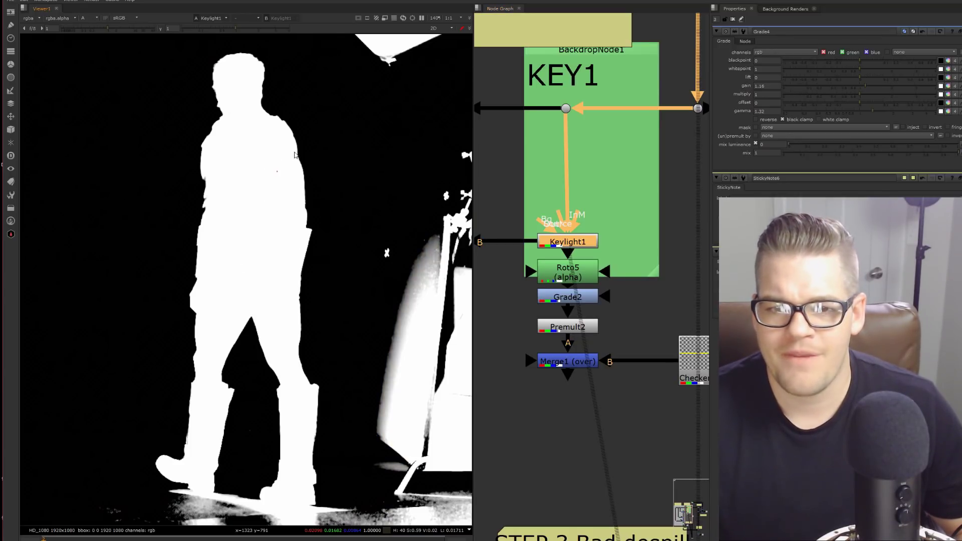
click(563, 281)
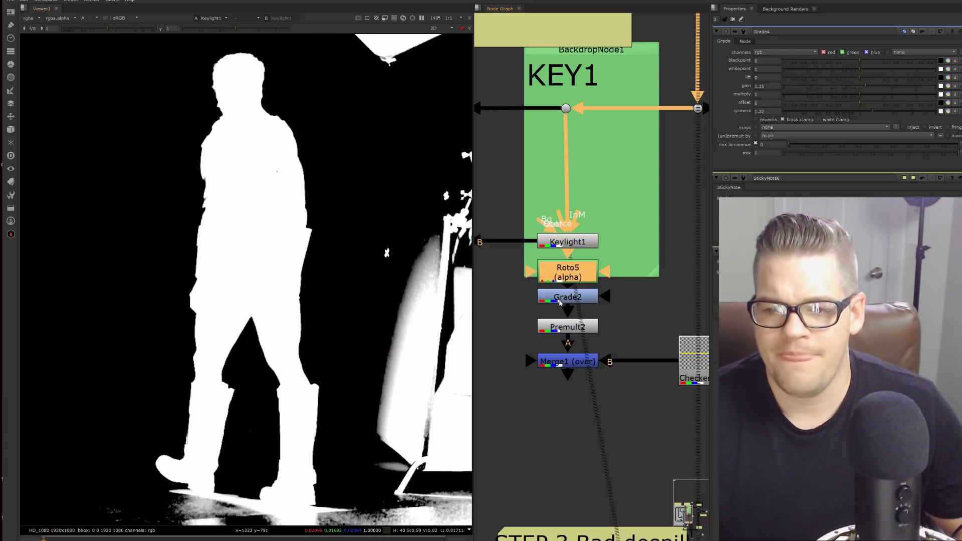
click(555, 332)
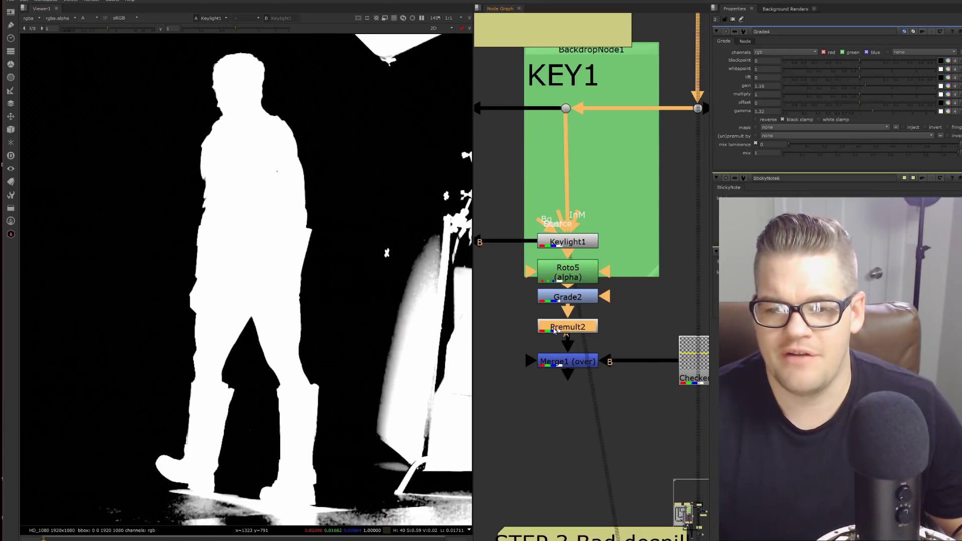
key(1)
scroll(225, 216, down, 1)
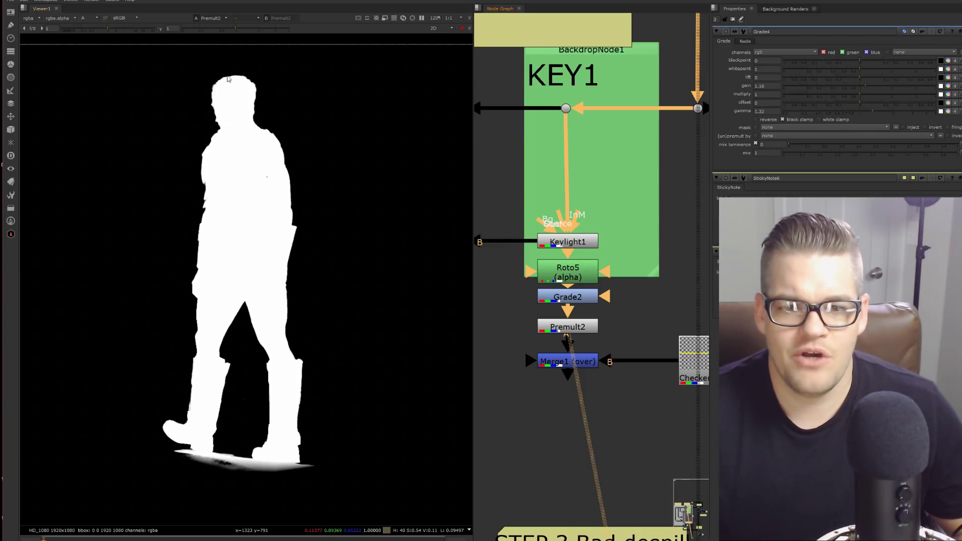
Examine the single key's matte edges up close, from the head and shoulders down to the boots
scroll(252, 173, up, 1)
scroll(252, 173, up, 3)
middle_drag(236, 140, 231, 256)
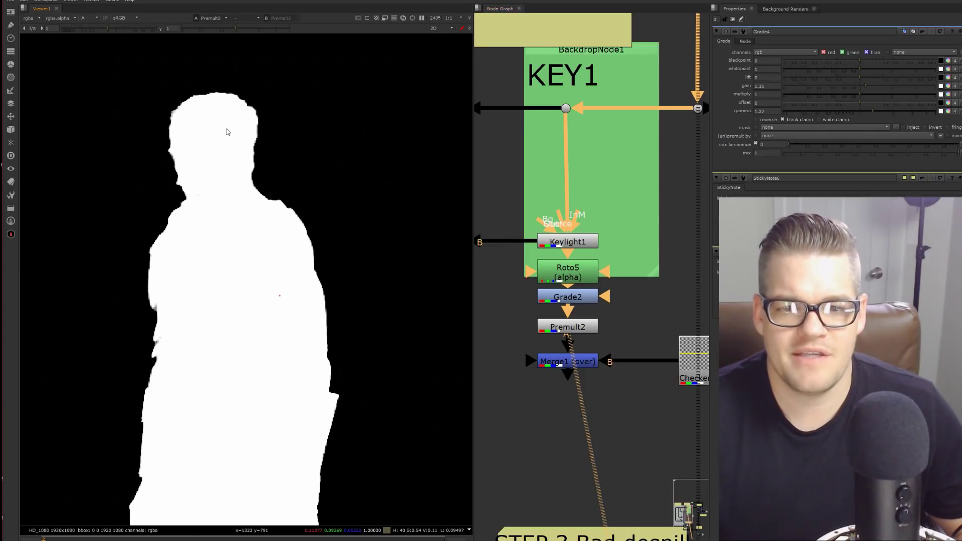
scroll(256, 139, up, 3)
middle_drag(213, 218, 281, 314)
middle_drag(221, 318, 305, 195)
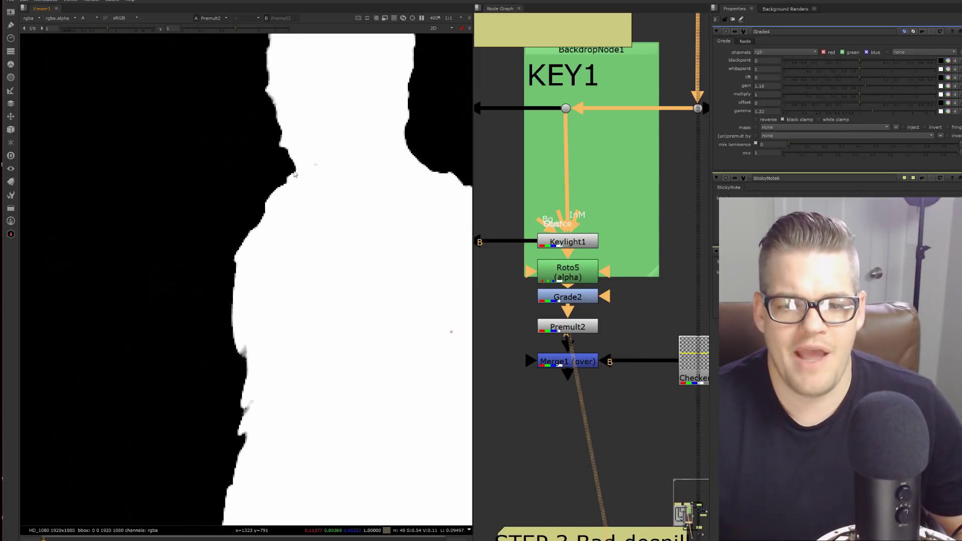
scroll(254, 254, down, 5)
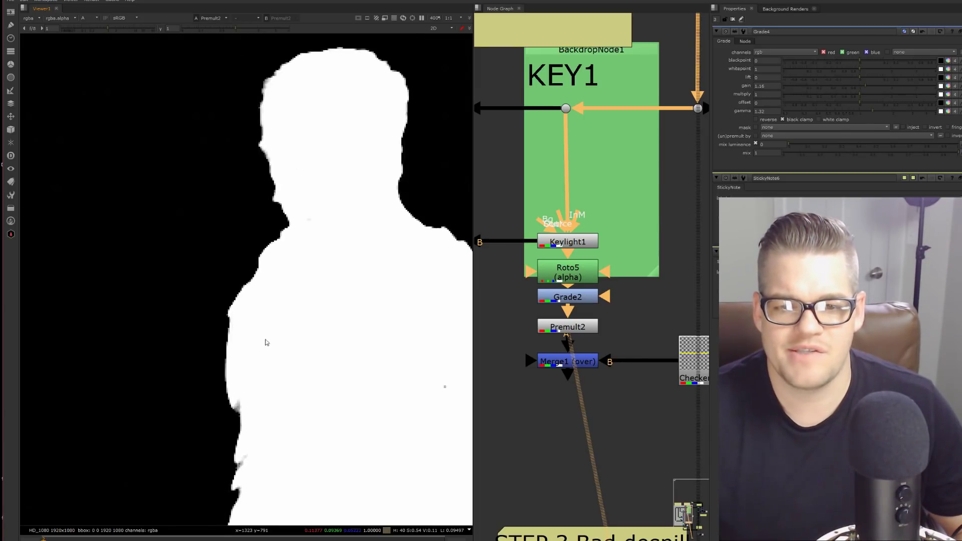
scroll(225, 243, up, 3)
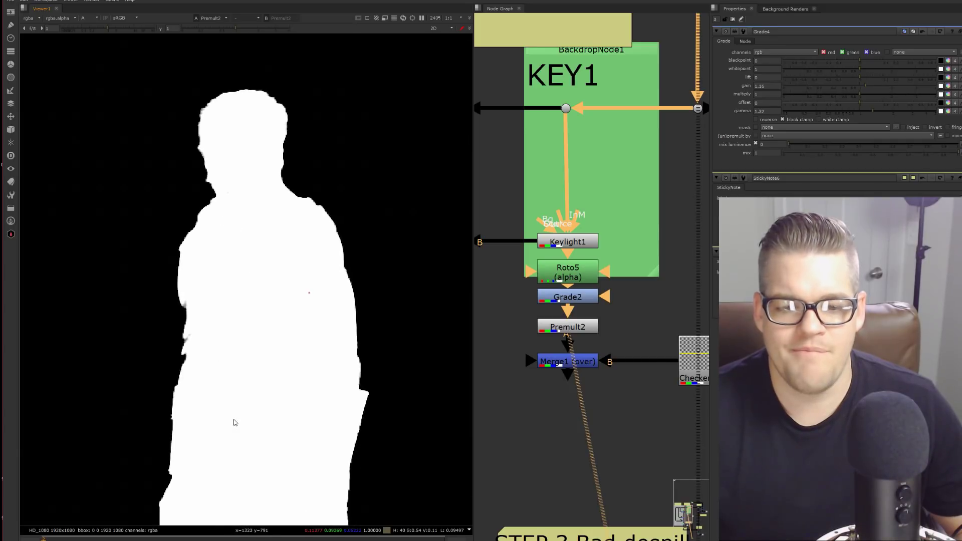
middle_drag(236, 423, 222, 284)
middle_drag(238, 359, 213, 211)
middle_drag(226, 269, 221, 145)
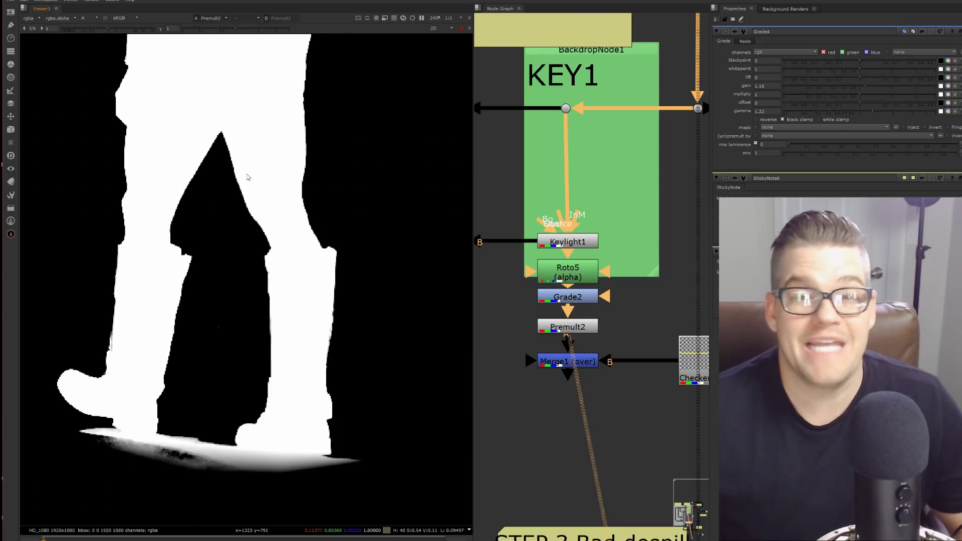
View the Merge1 composite over the checkerboard in full colour
click(583, 365)
key(1)
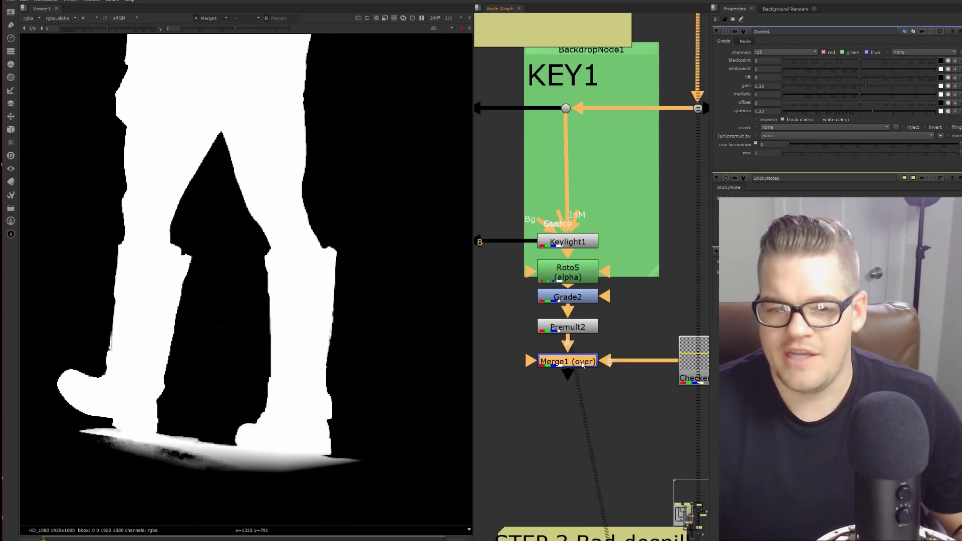
key(a)
middle_drag(257, 121, 290, 324)
scroll(289, 324, down, 1)
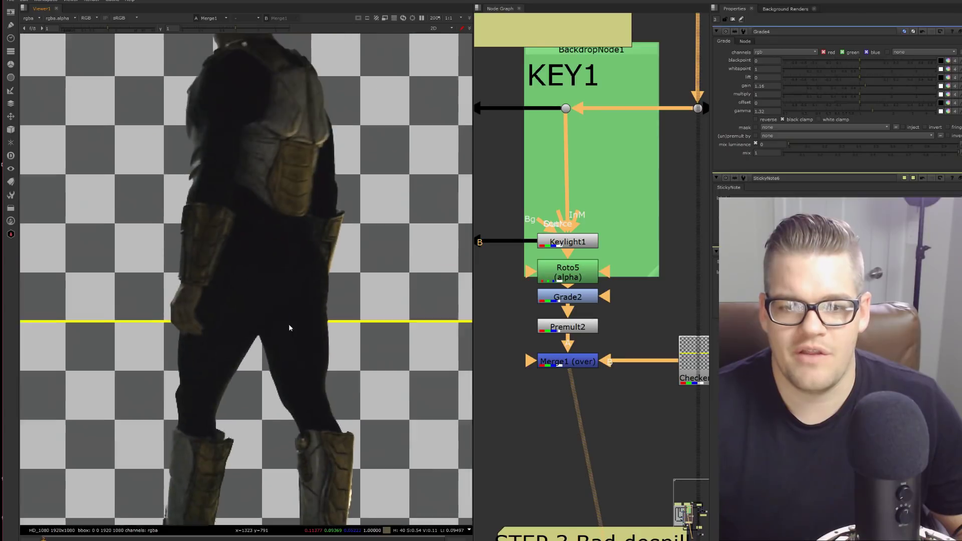
Examine the edges of the head, neck and shoulders against the checkerboard
scroll(320, 262, down, 1)
scroll(241, 151, up, 3)
middle_drag(221, 142, 294, 217)
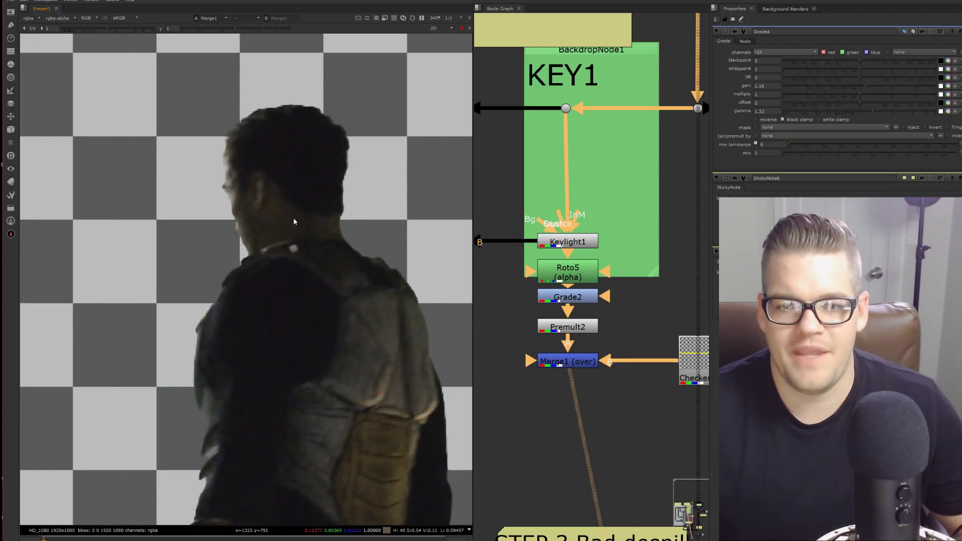
scroll(294, 222, up, 3)
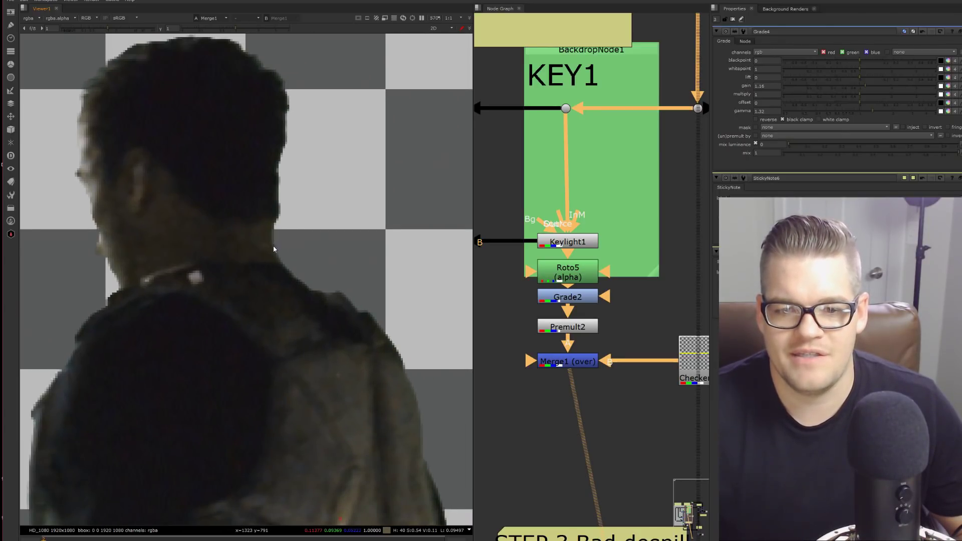
scroll(258, 235, down, 5)
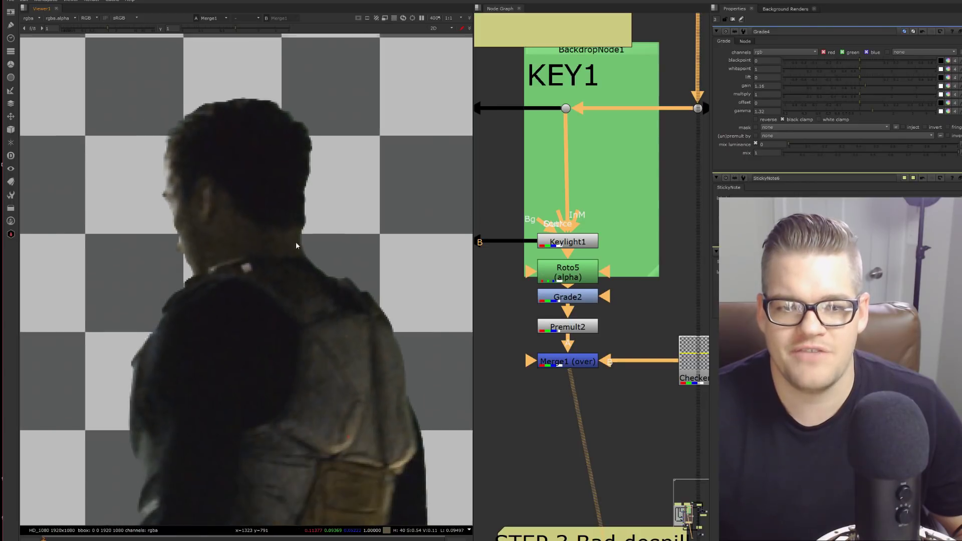
scroll(292, 239, up, 2)
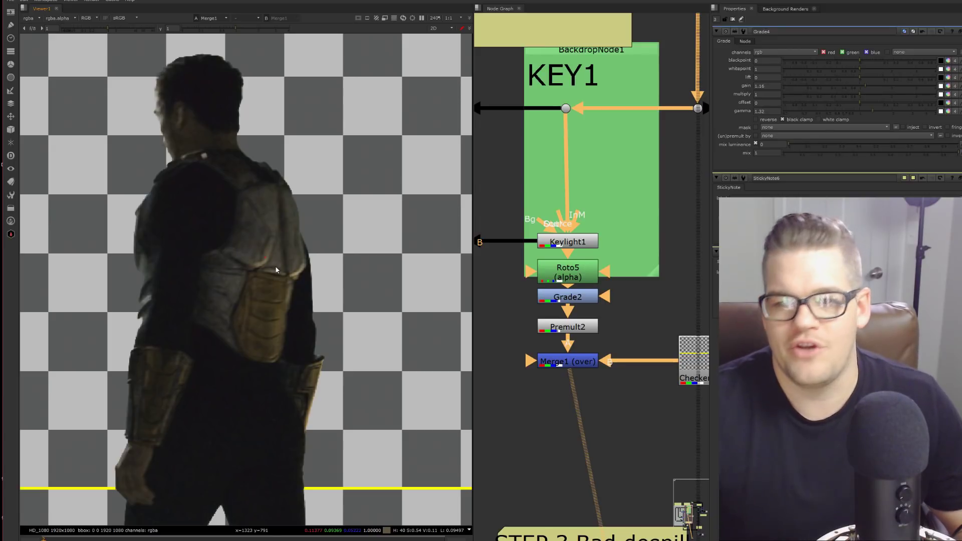
Go to the KEY2 multiple-keys setup and view the alpha channel of Keymix1
scroll(509, 316, down, 2)
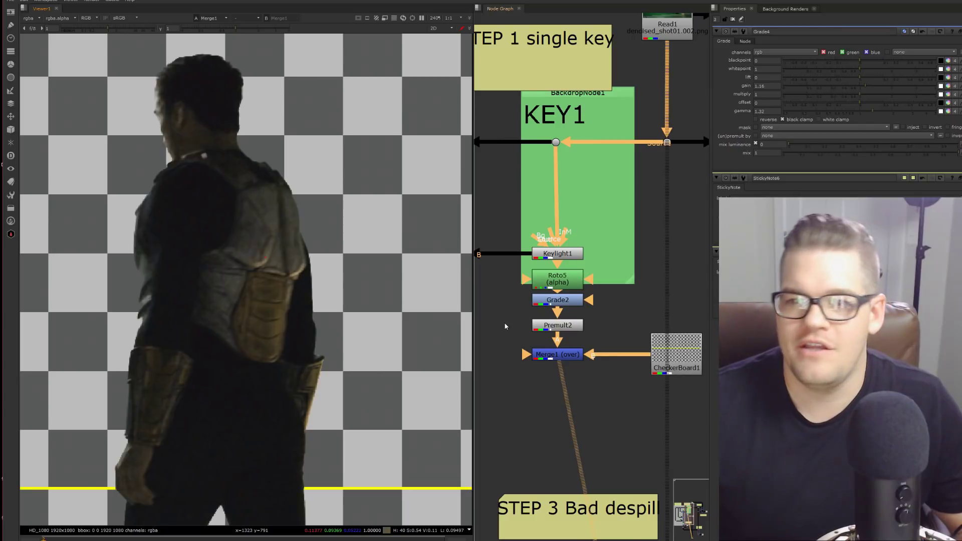
middle_drag(505, 326, 542, 345)
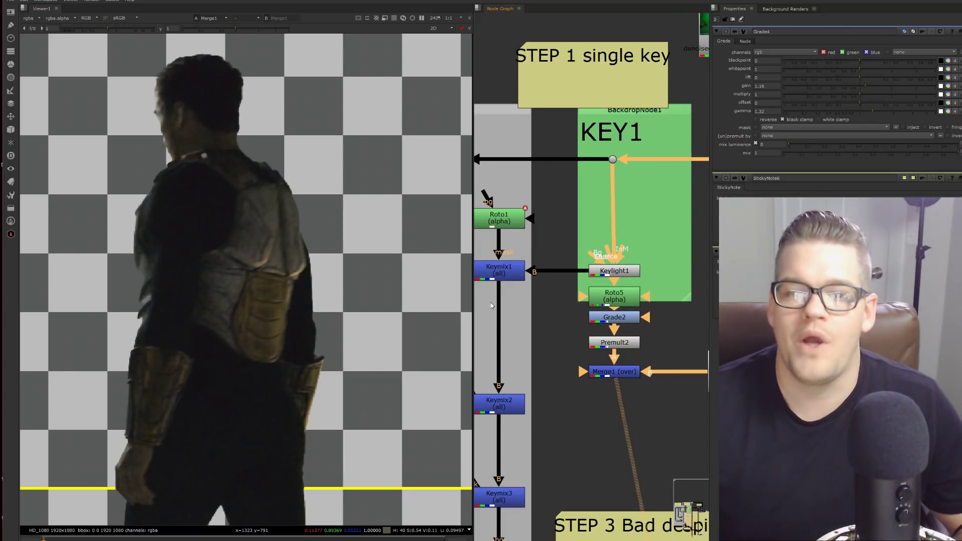
scroll(539, 357, down, 2)
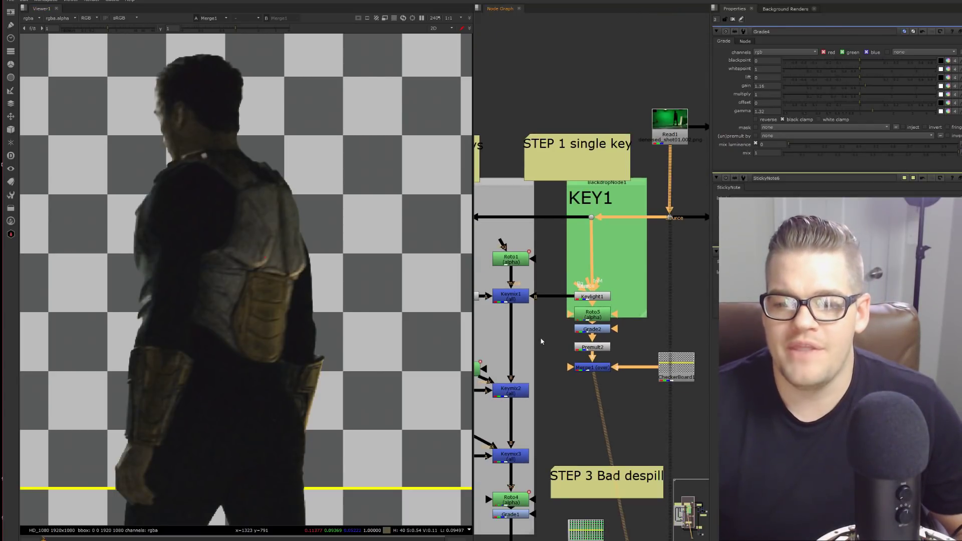
middle_drag(541, 341, 610, 258)
middle_drag(530, 416, 568, 469)
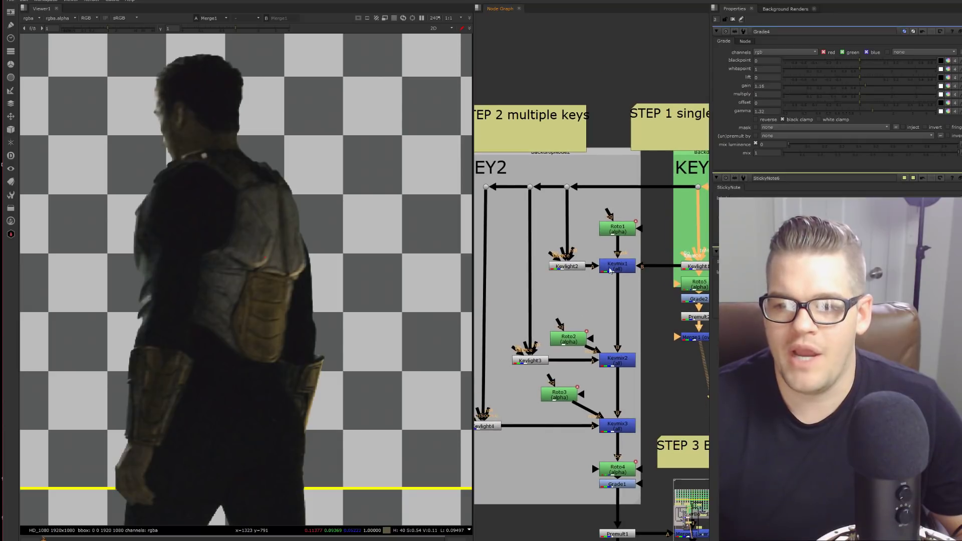
click(618, 268)
key(1)
key(a)
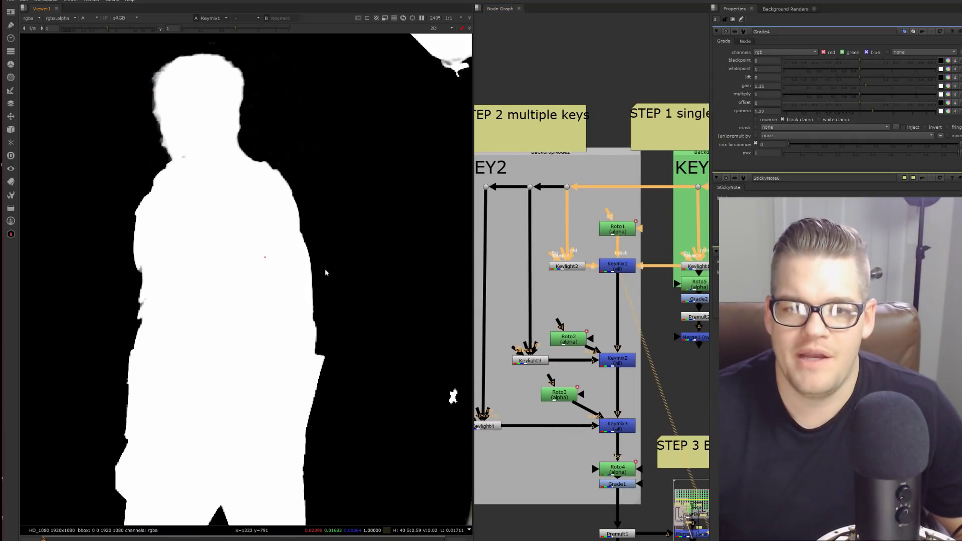
Compare the alpha of Keylight1 with the alpha of Keymix1
click(690, 267)
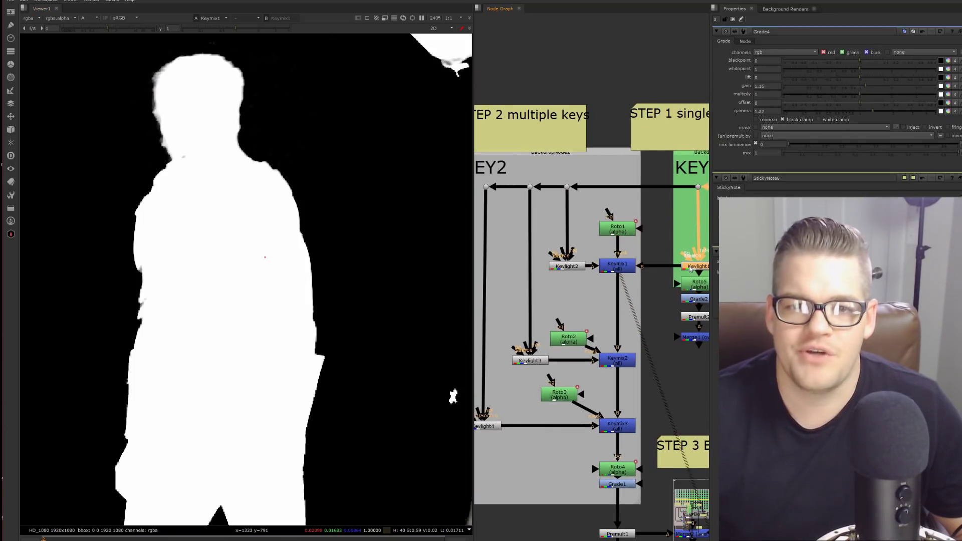
key(1)
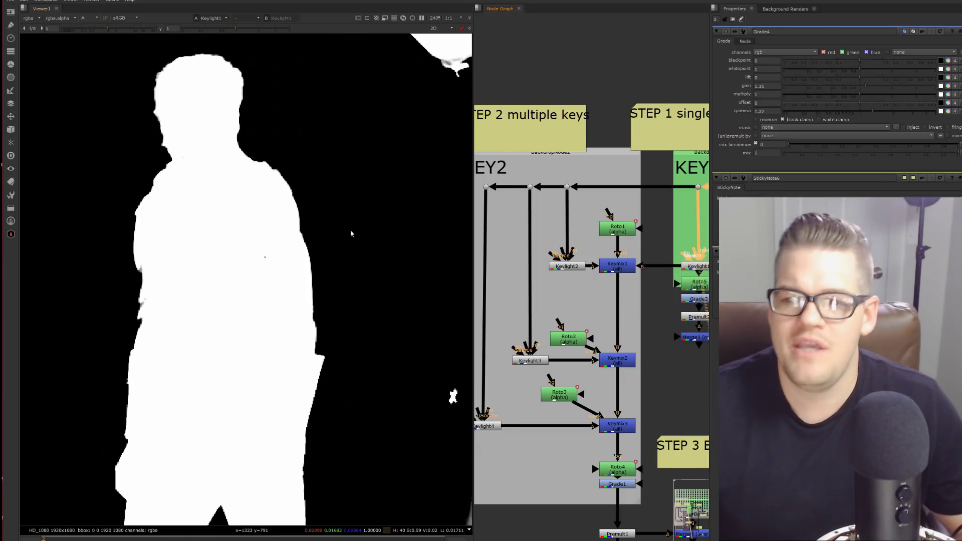
click(617, 266)
key(1)
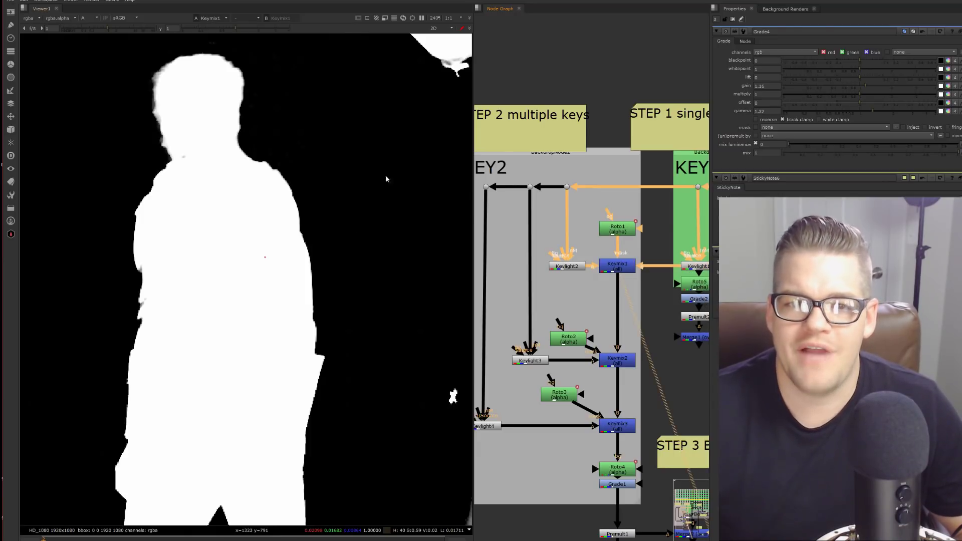
Open Roto1 to show its head shape and compare the Keylight1 and Keymix1 mattes inside it
double_click(629, 230)
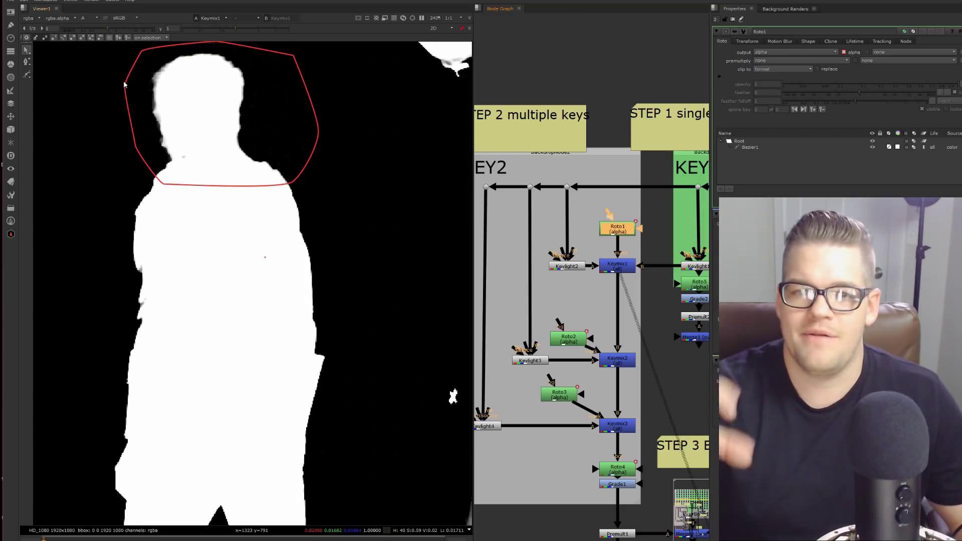
scroll(183, 124, up, 3)
middle_drag(183, 78, 205, 206)
click(695, 267)
key(1)
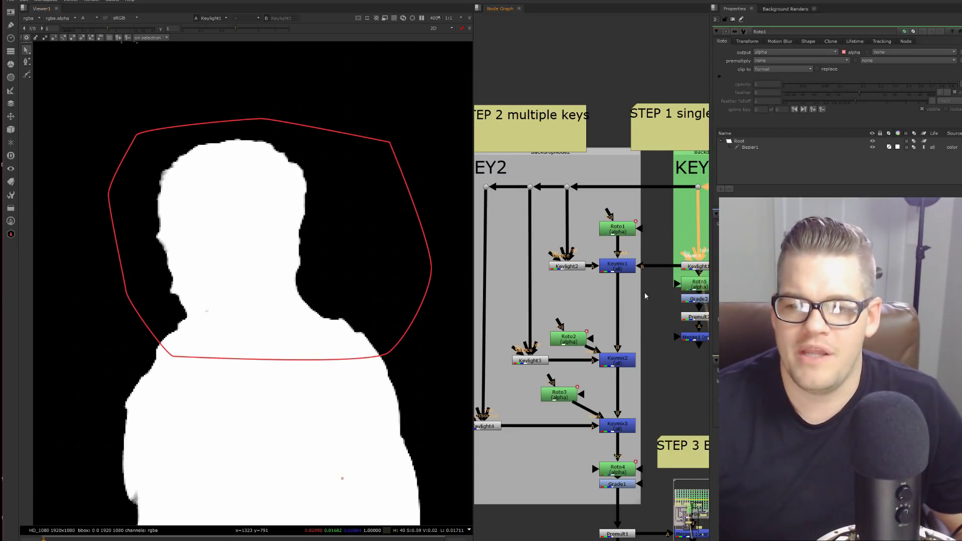
click(602, 267)
key(1)
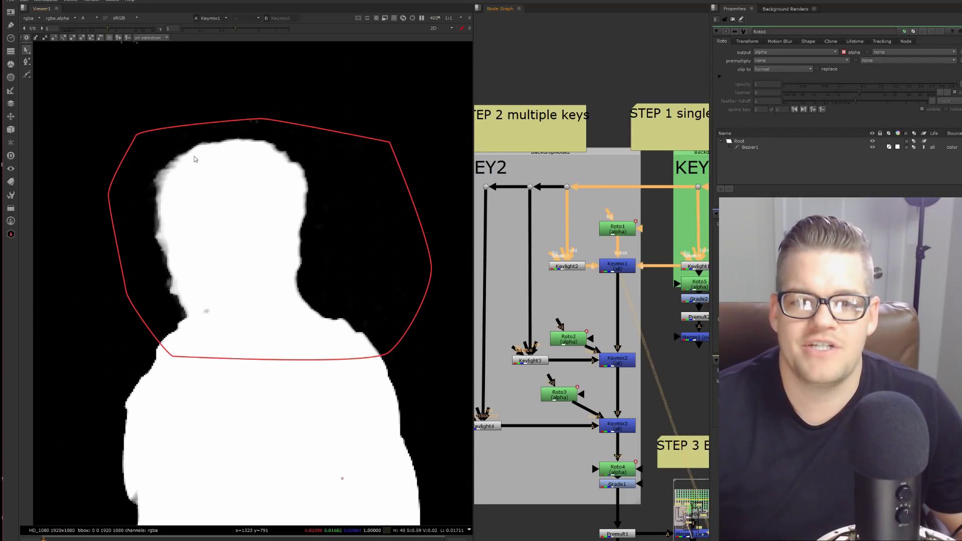
scroll(228, 318, down, 1)
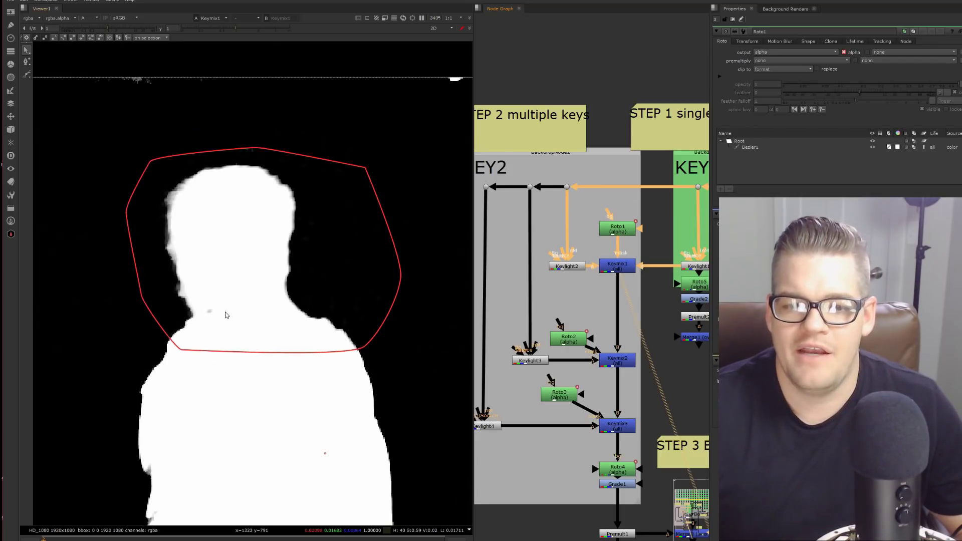
View the Keymix2 matte and examine the edges of the shoulders, torso and legs
click(619, 359)
scroll(318, 300, up, 4)
scroll(313, 308, down, 6)
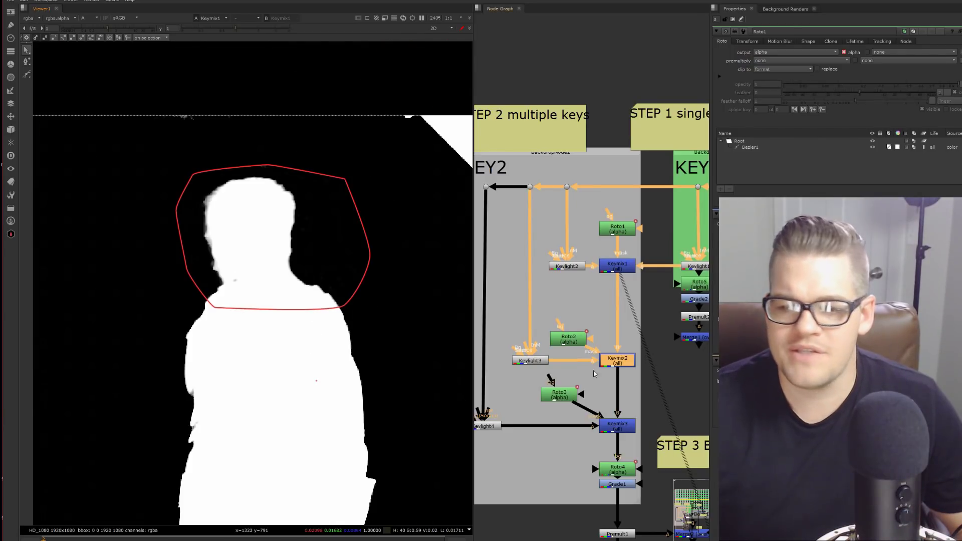
key(1)
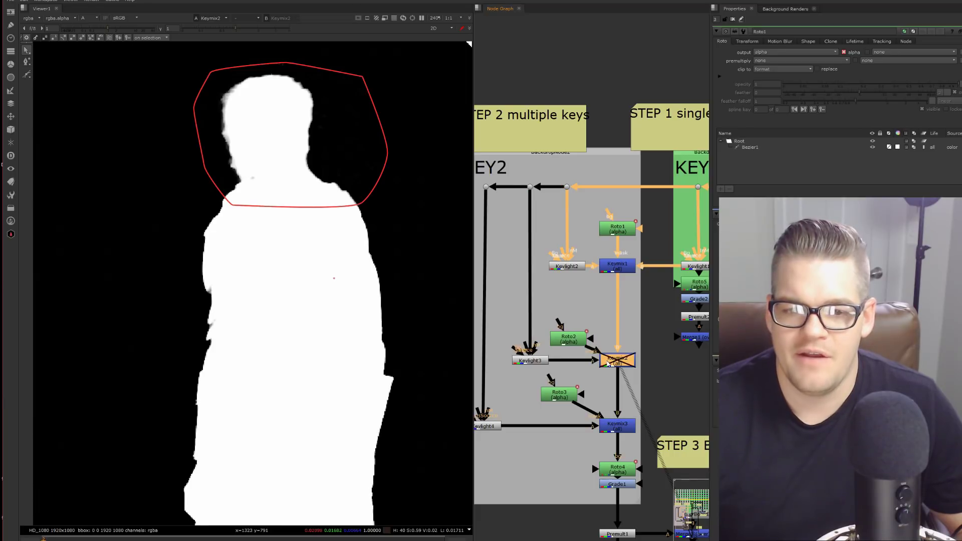
scroll(349, 221, up, 3)
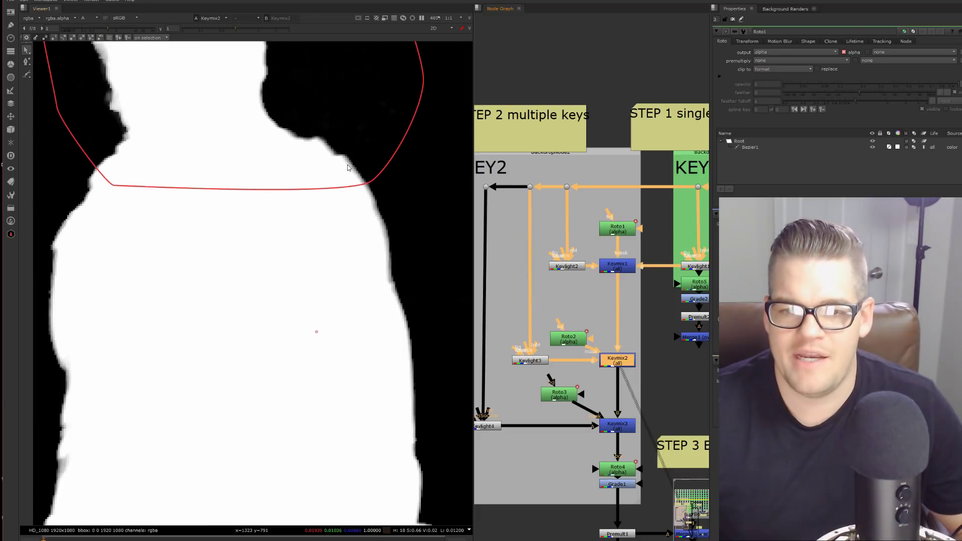
scroll(407, 276, down, 3)
scroll(271, 129, up, 2)
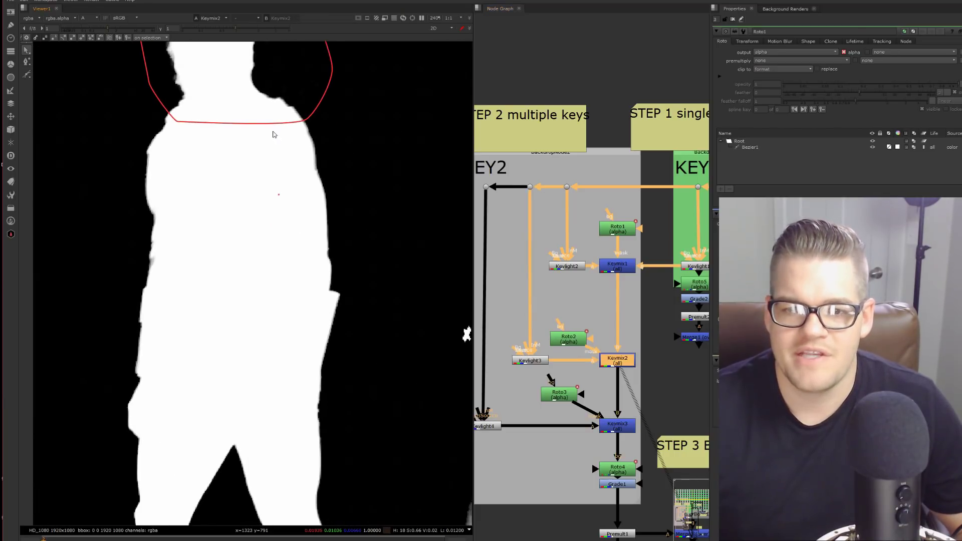
middle_drag(274, 299, 290, 235)
Select Keymix3 while examining the head, shoulder and torso edges of the Keymix2 matte
click(612, 425)
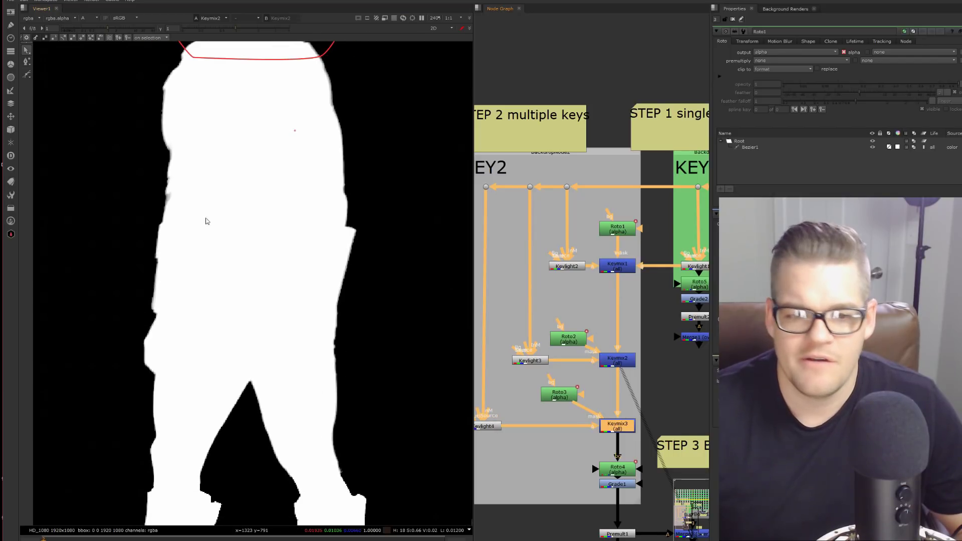
scroll(220, 248, up, 2)
middle_drag(165, 214, 229, 306)
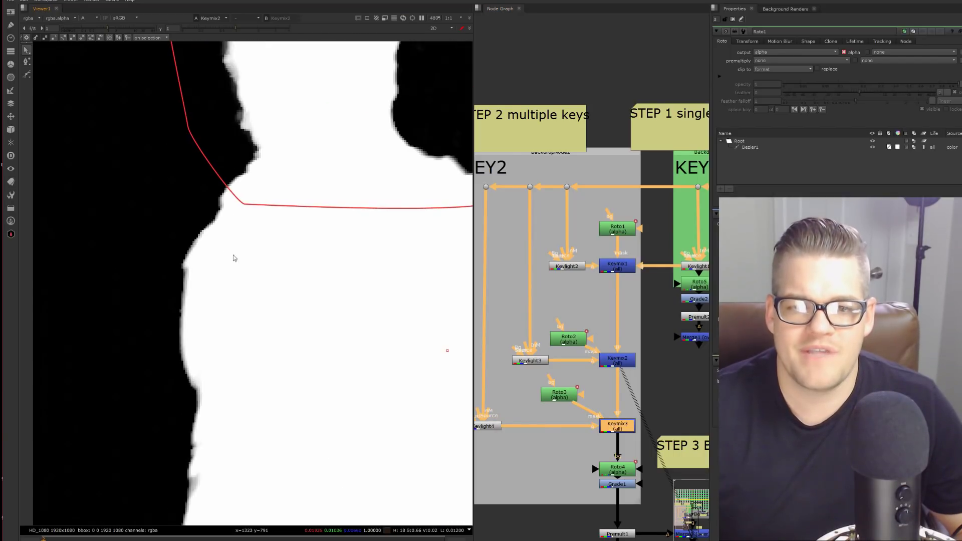
middle_drag(259, 129, 274, 235)
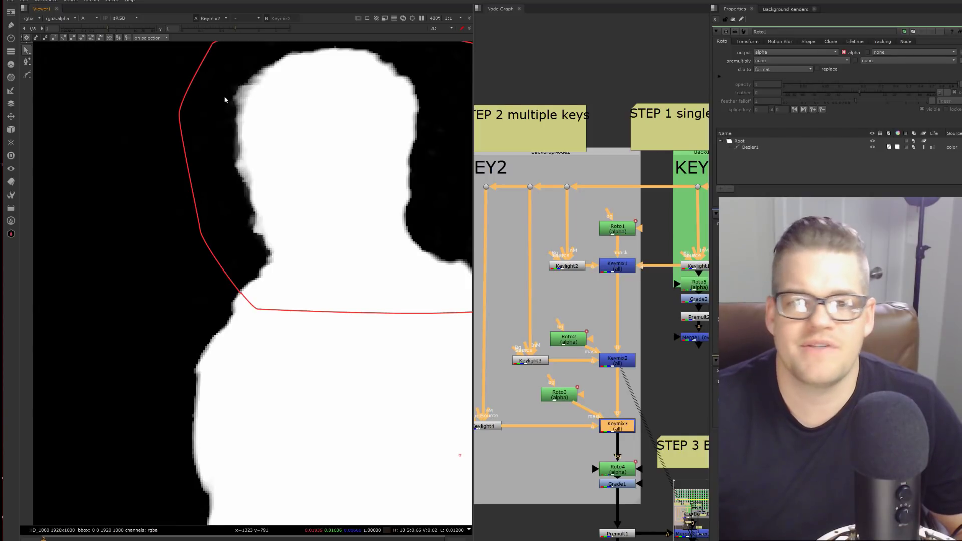
middle_drag(335, 284, 302, 198)
scroll(334, 335, down, 5)
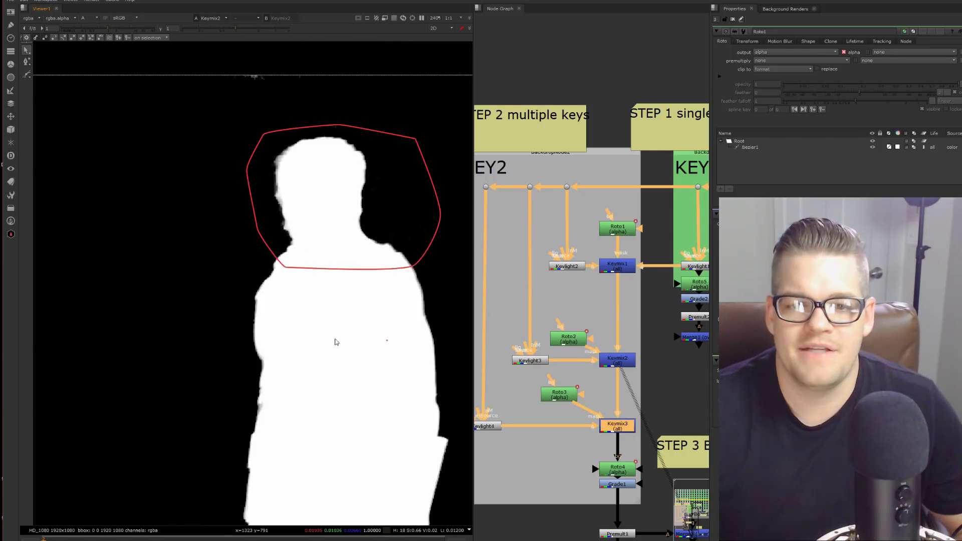
scroll(323, 261, up, 4)
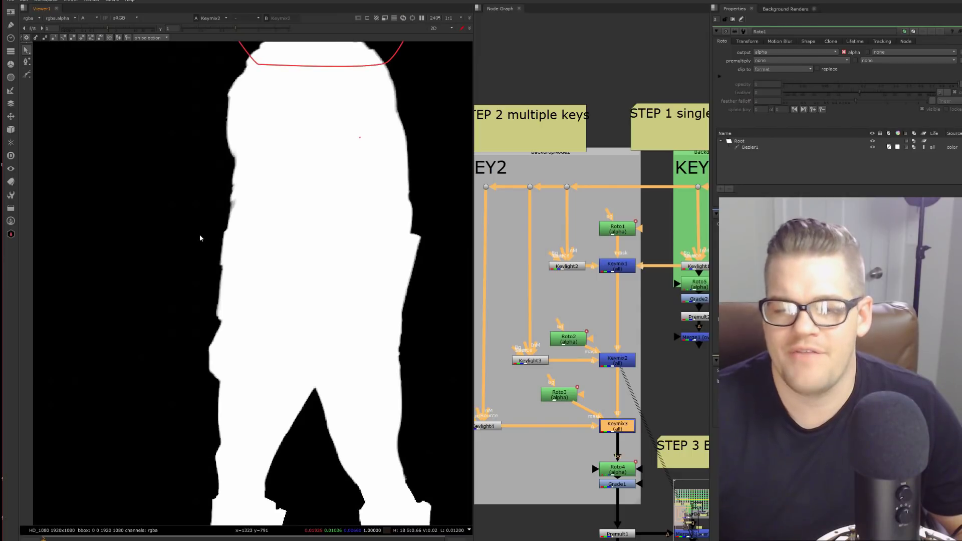
View the Keymix3 matte and compare its feet and floor area with Keymix2
key(1)
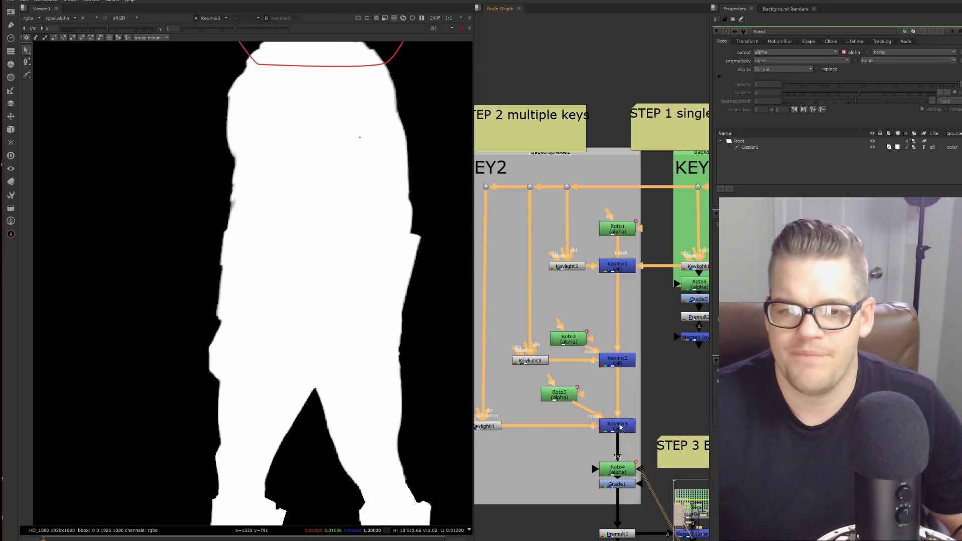
scroll(349, 323, down, 4)
scroll(349, 323, up, 5)
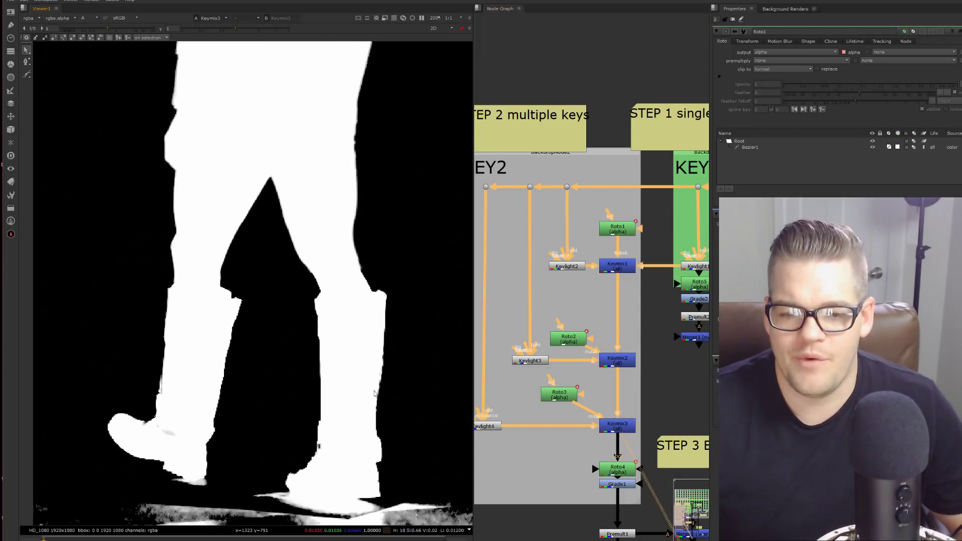
key(2)
middle_drag(163, 487, 171, 380)
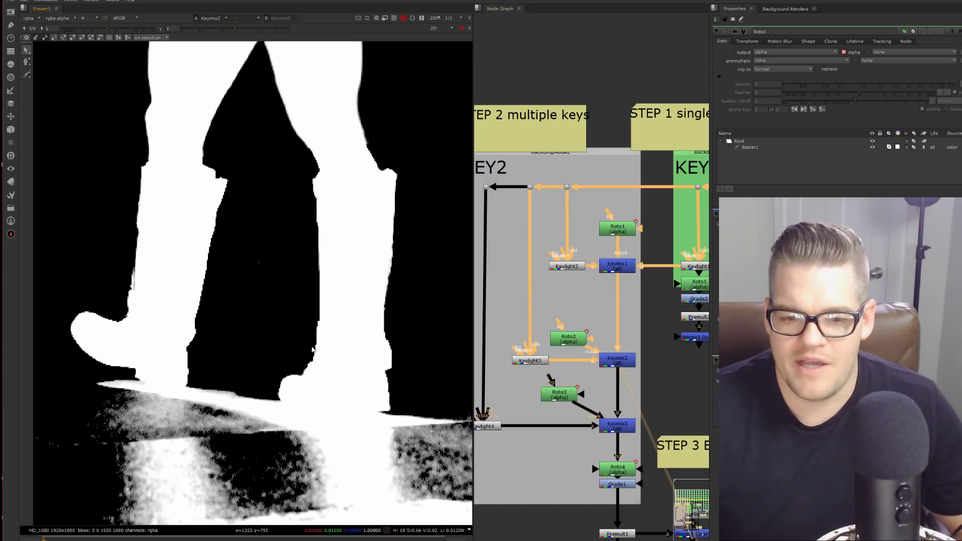
key(1)
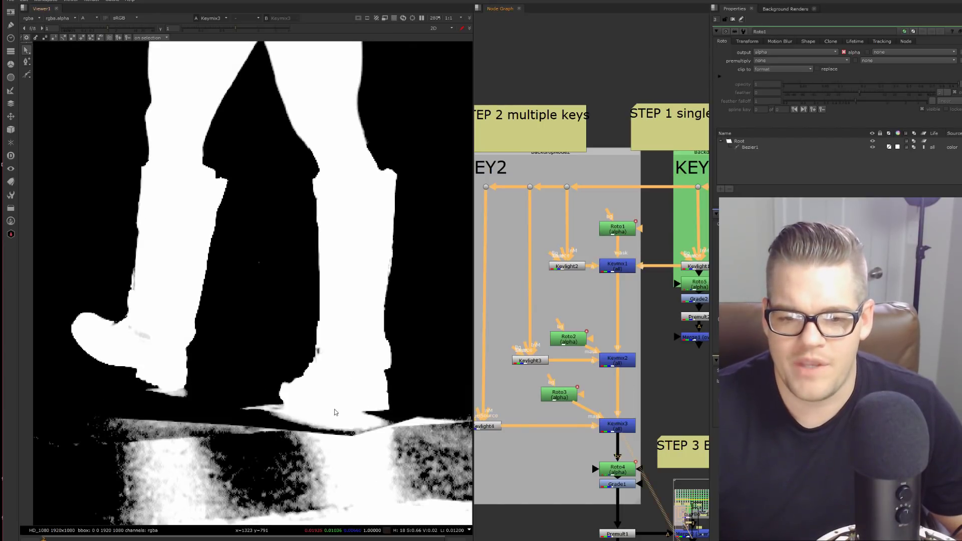
Open Roto3 to show its shape around the feet and check the Keymix3 matte inside it
double_click(572, 396)
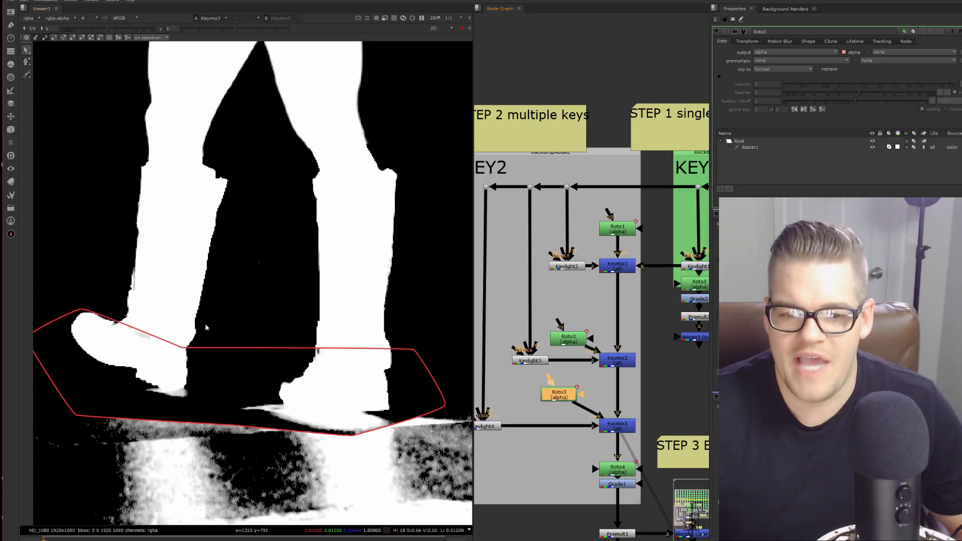
key(Right)
key(Right)
click(611, 430)
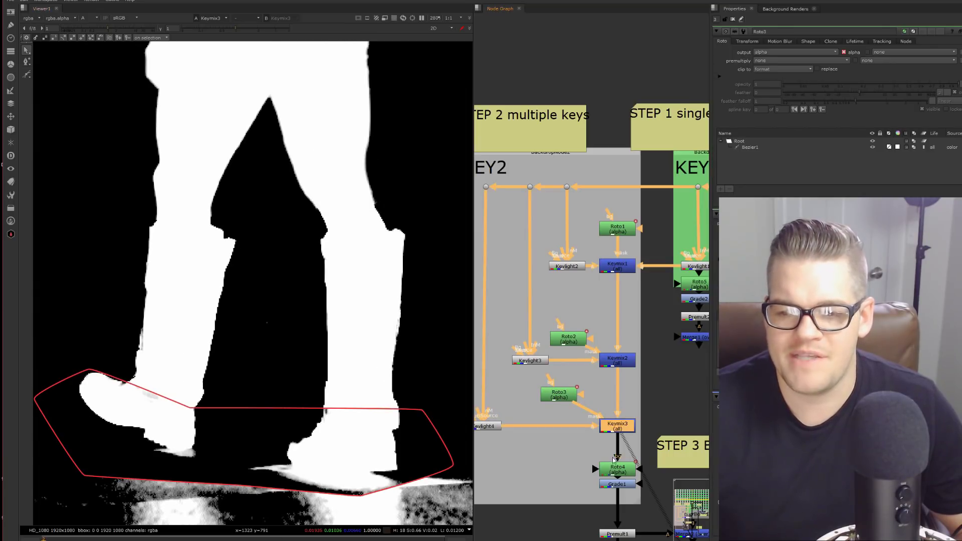
View the Roto4 output and inspect the full-body matte
click(612, 458)
key(1)
scroll(317, 415, down, 4)
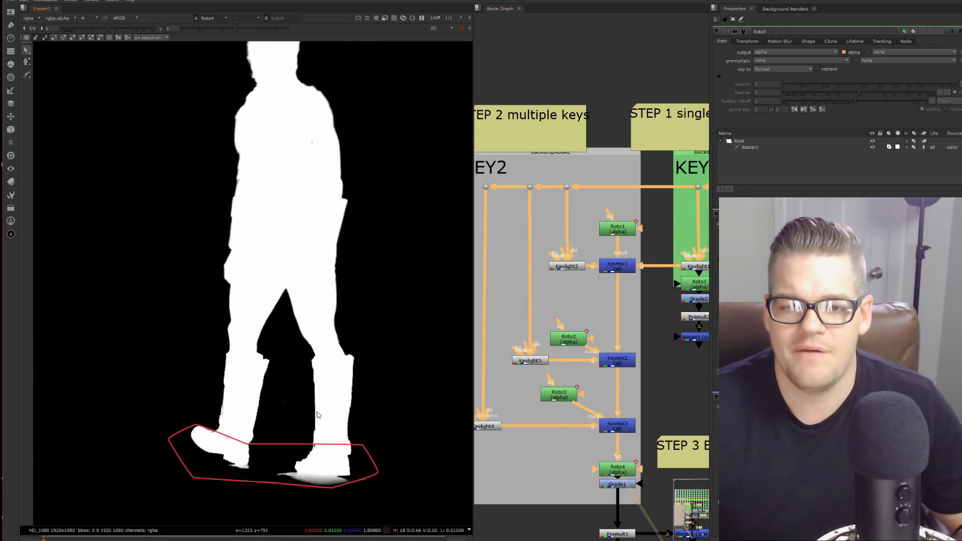
scroll(317, 415, down, 2)
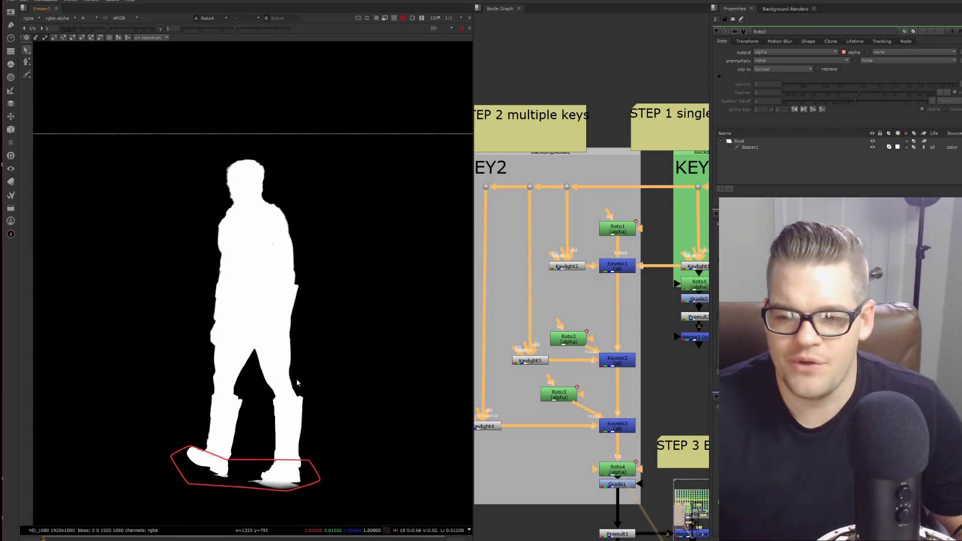
middle_drag(297, 382, 274, 350)
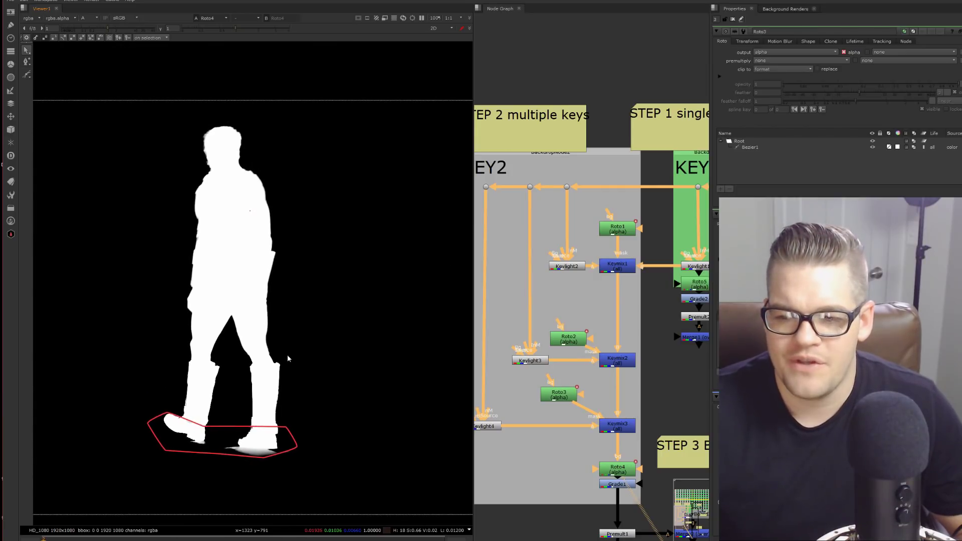
Compare the single-key Premult2 alpha with the multiple-key Roto4 alpha by sweeping the viewer wipe across the figure
click(691, 317)
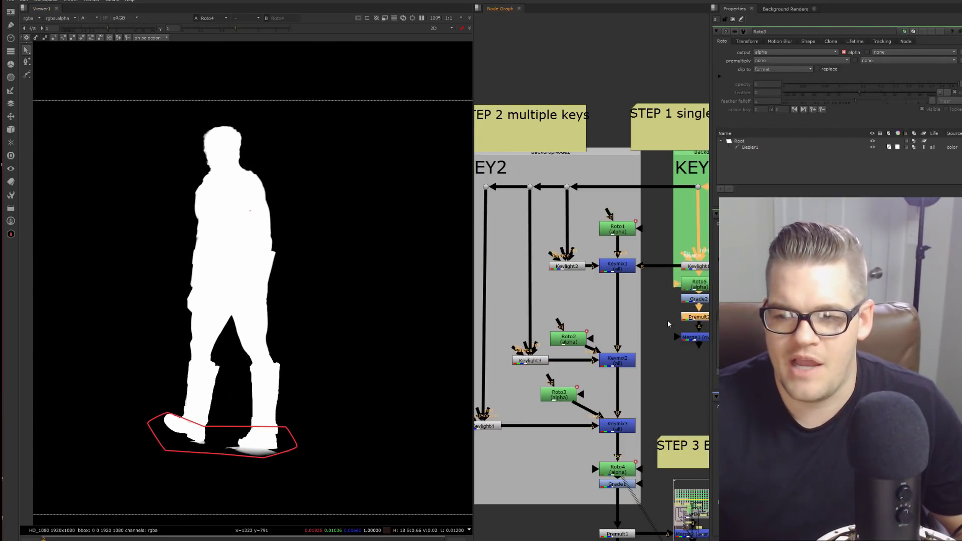
key(1)
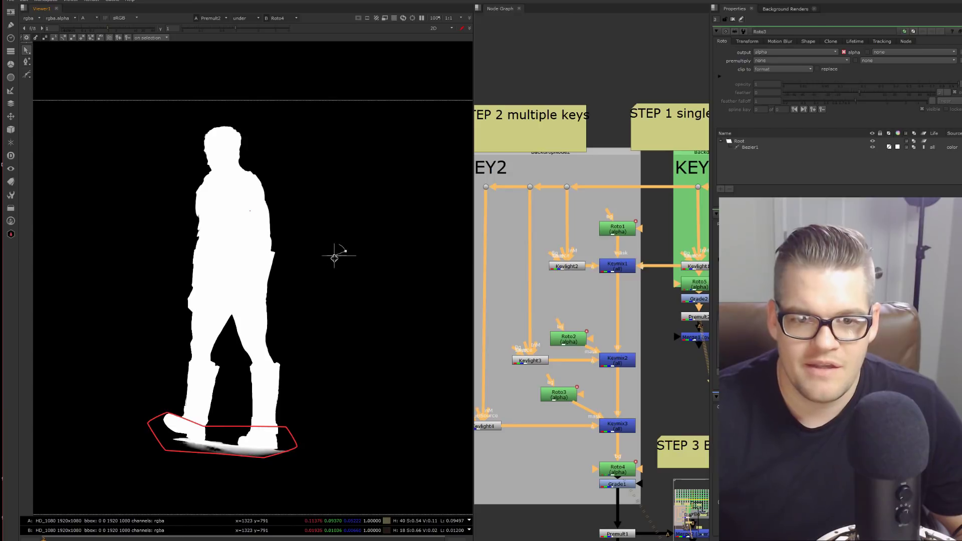
key(plus)
drag(319, 230, 104, 239)
scroll(219, 313, down, 3)
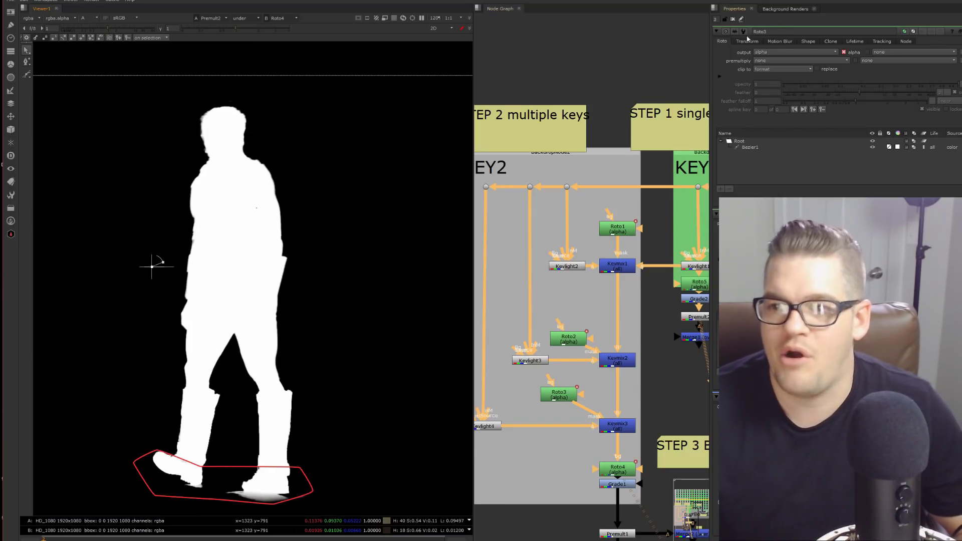
Close all open node properties and view the Premult1 output in RGB instead of alpha
key(ctrl+shift+a)
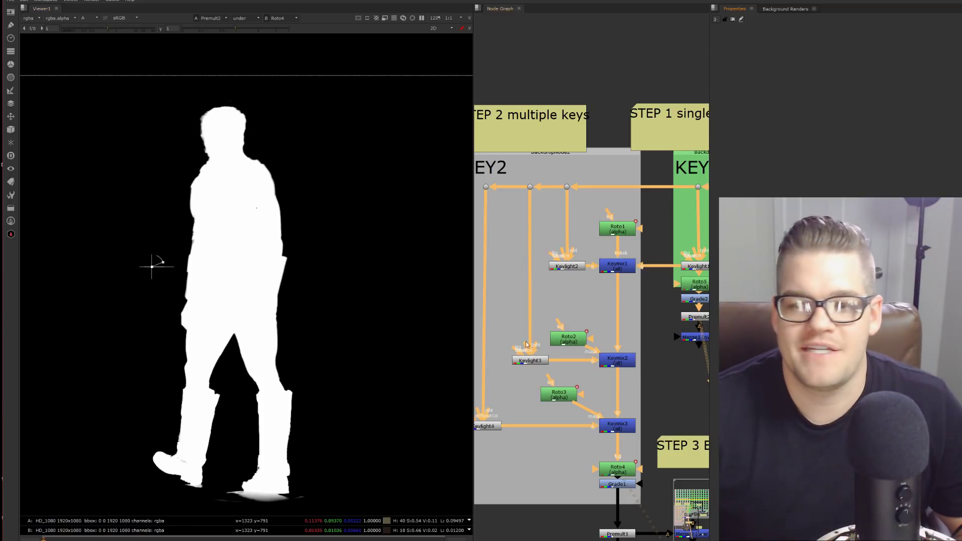
scroll(581, 331, down, 2)
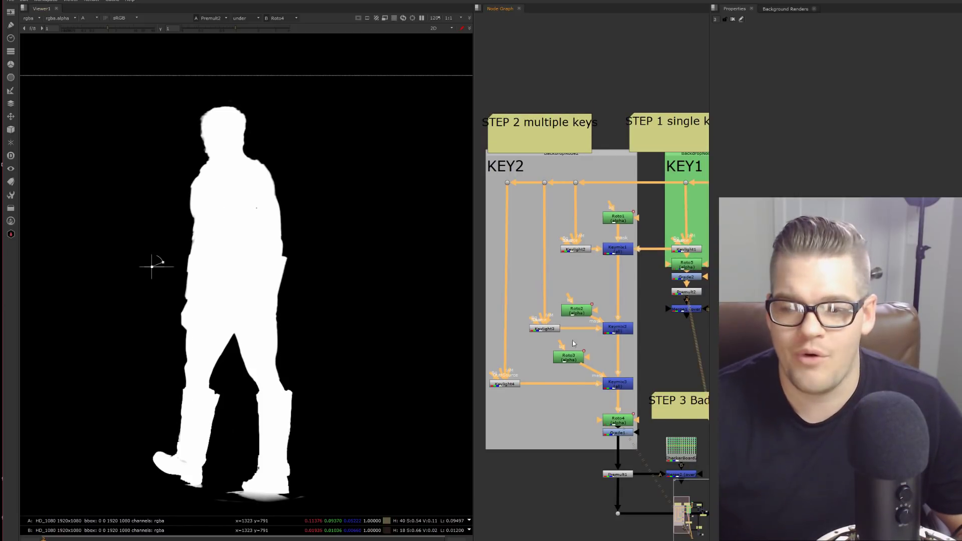
middle_drag(608, 397, 540, 365)
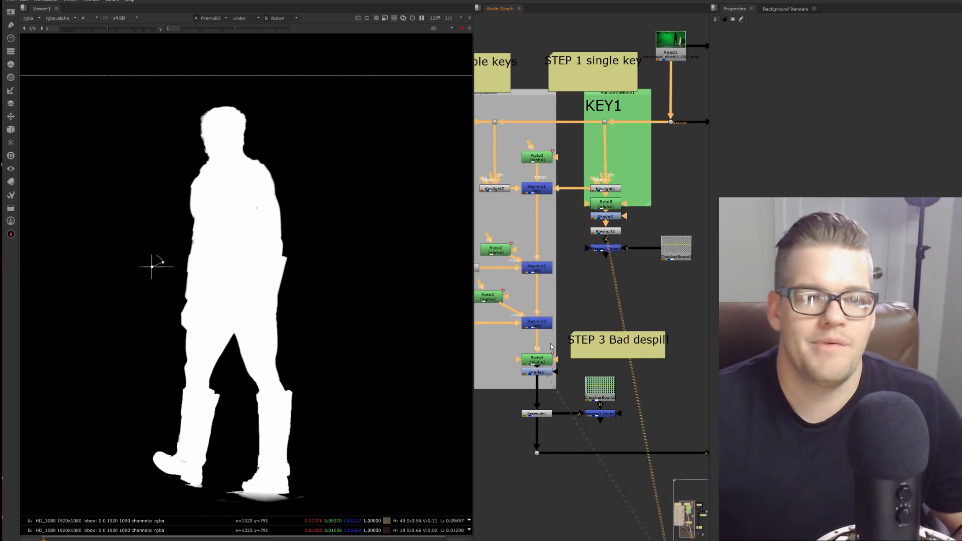
middle_drag(491, 383, 547, 434)
scroll(546, 434, down, 1)
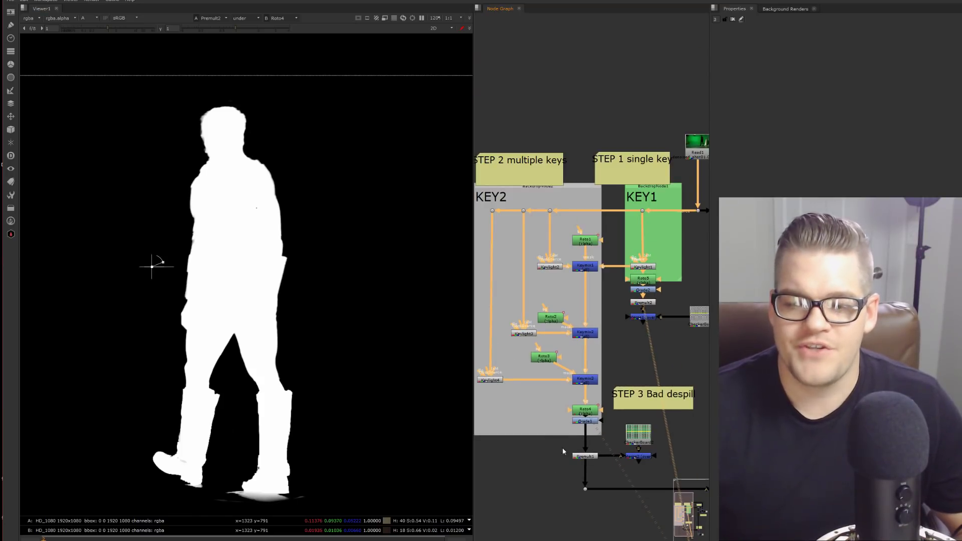
click(584, 457)
key(2)
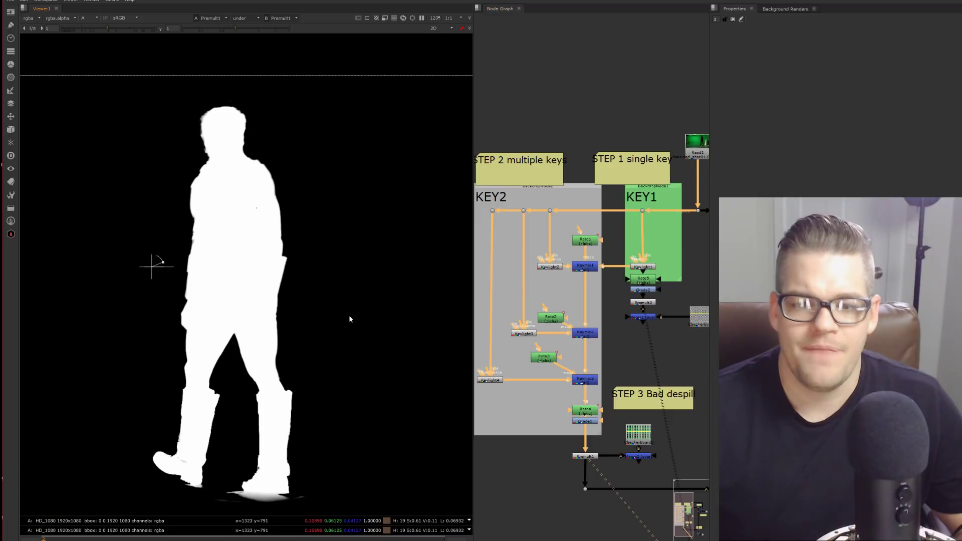
key(a)
scroll(202, 261, up, 1)
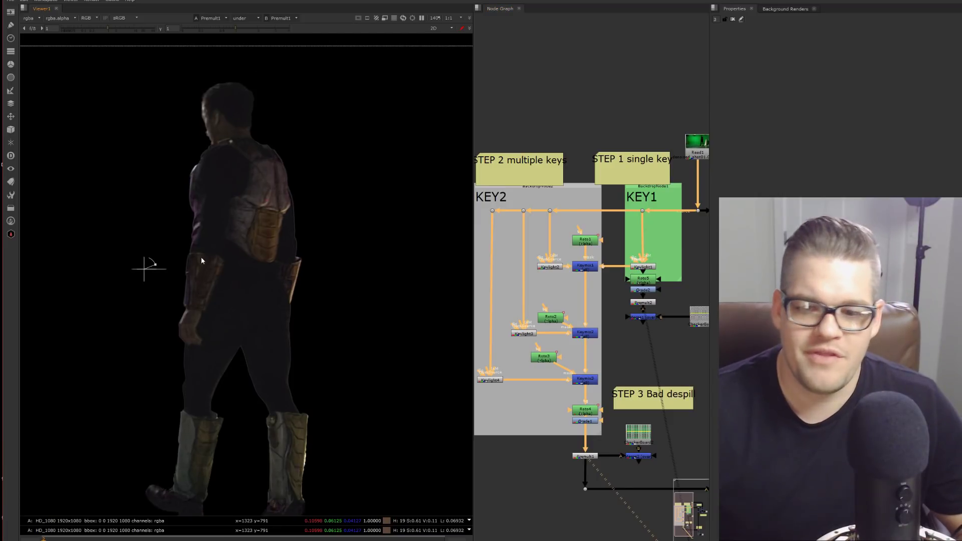
View the STEP 3 Bad despill merge to inspect the keyed figure over the green checkerboard
click(641, 460)
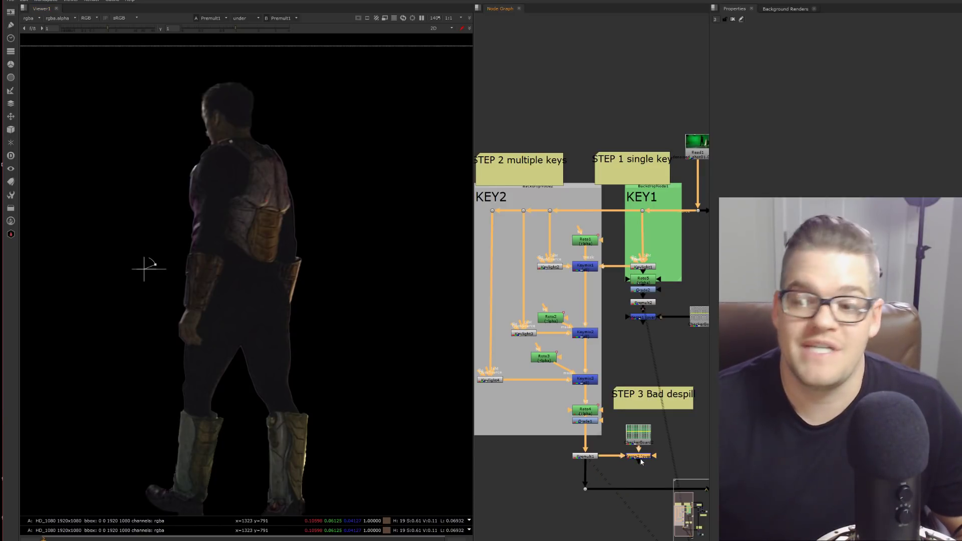
key(1)
scroll(350, 325, up, 4)
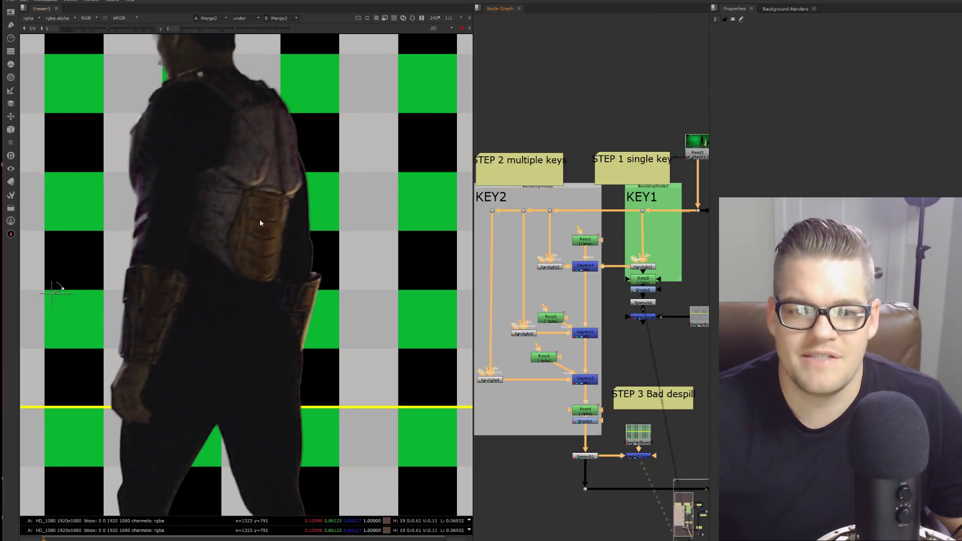
Compare the original Read1 green-screen plate with the Merge2 checkerboard composite
middle_drag(642, 269, 582, 322)
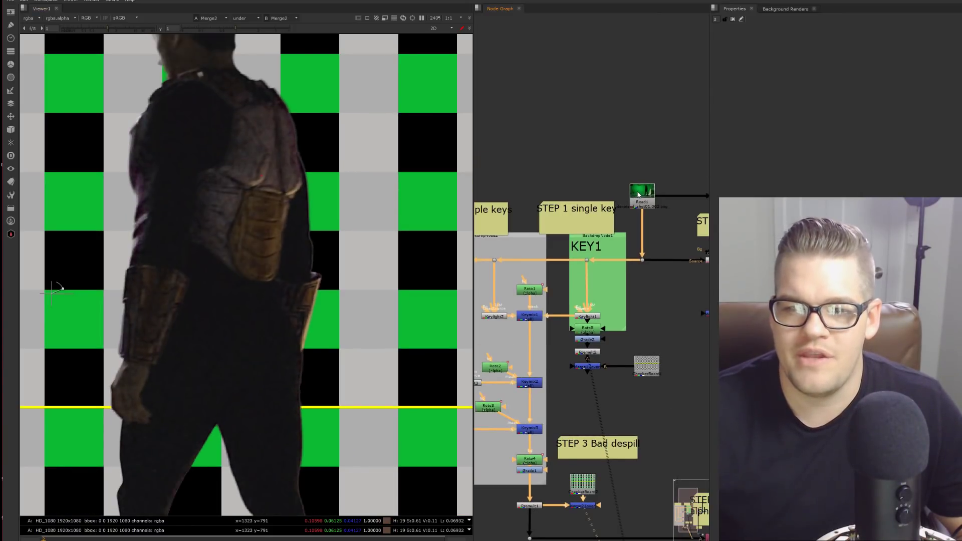
click(642, 191)
key(1)
click(582, 505)
middle_drag(583, 506, 579, 416)
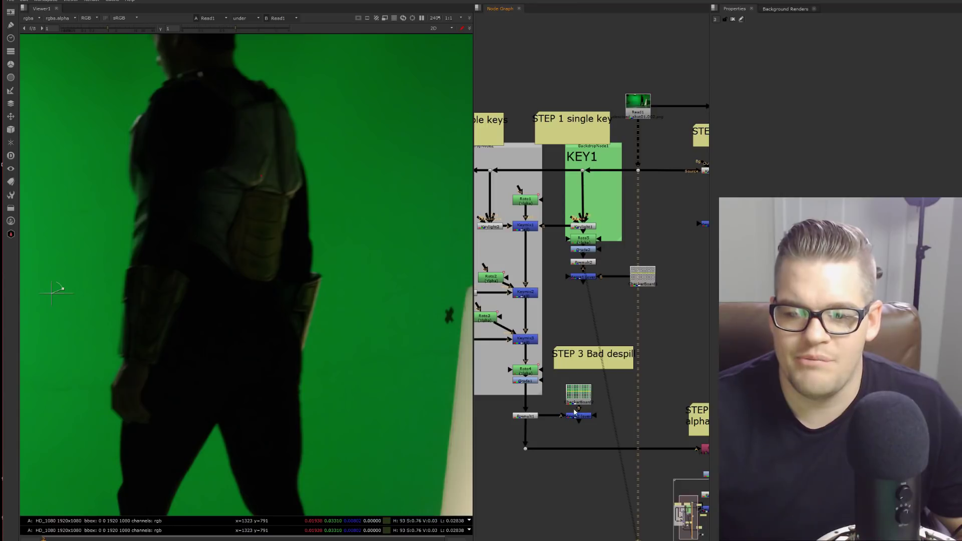
key(1)
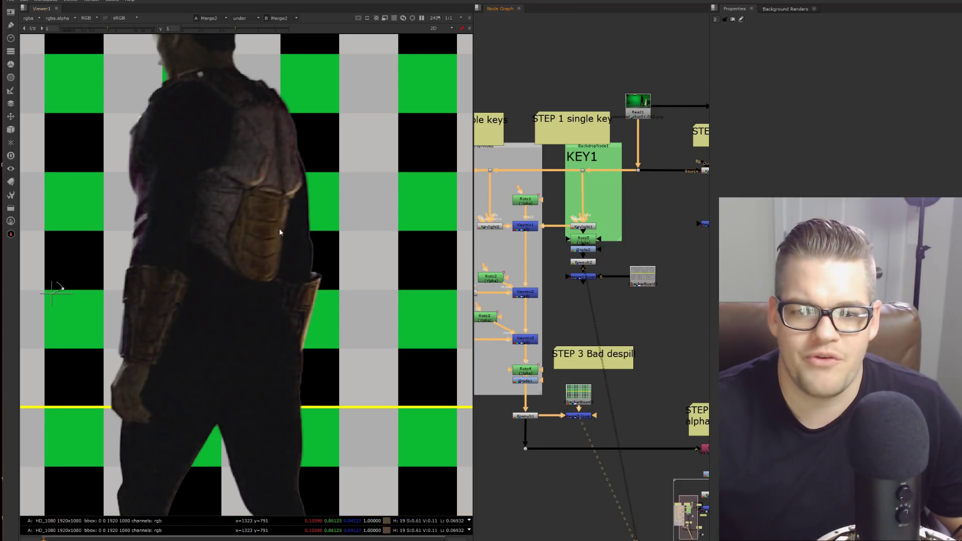
Examine the colours and edges of the figure's head, armour and arms in the Merge2 composite
scroll(279, 240, up, 3)
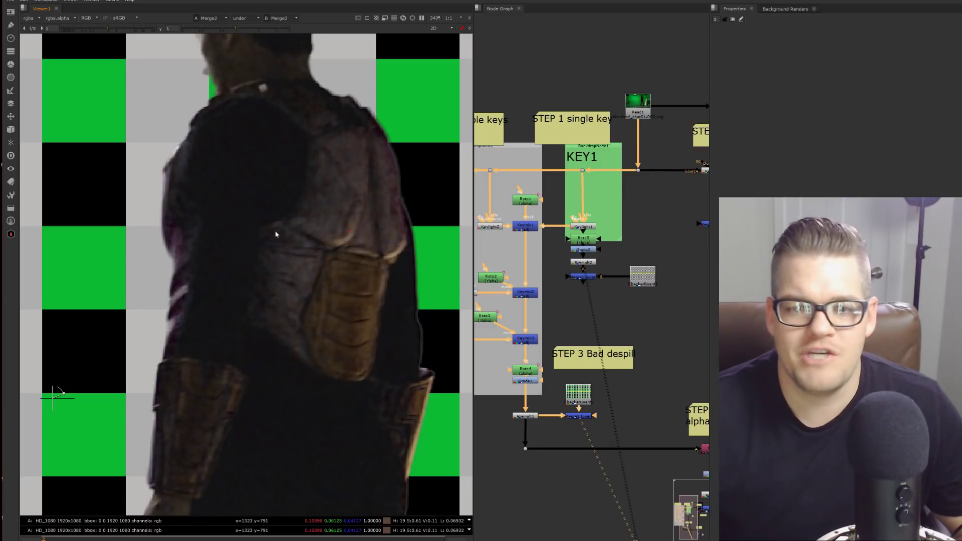
middle_drag(230, 282, 258, 353)
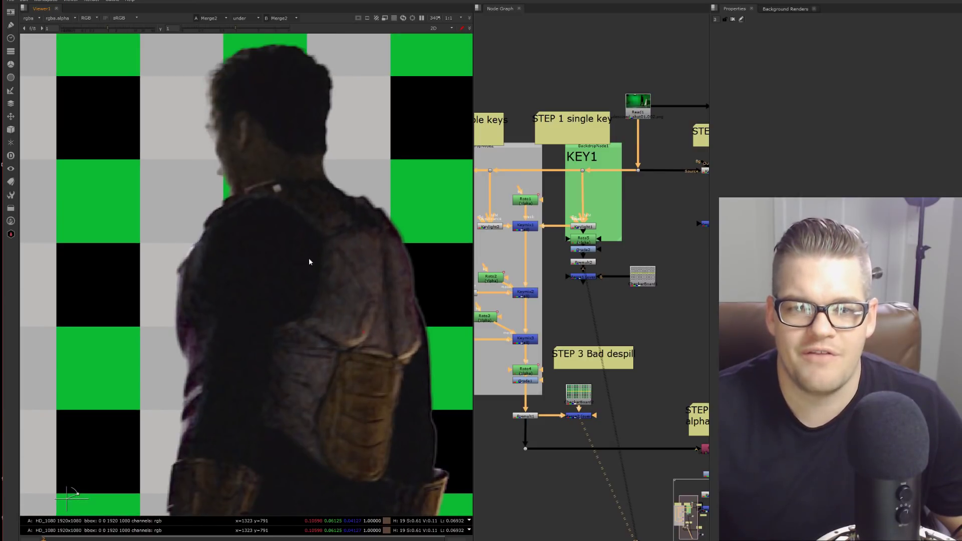
middle_drag(296, 237, 140, 183)
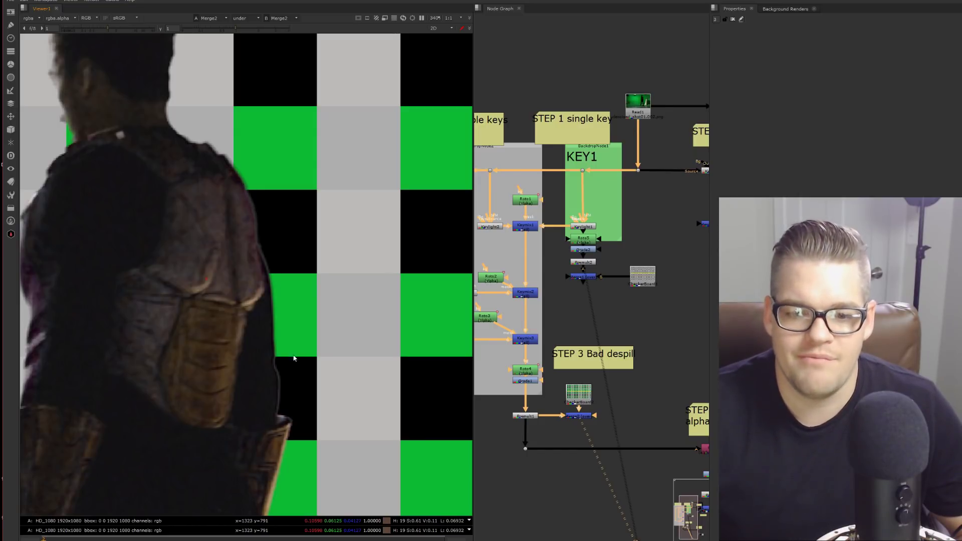
middle_drag(301, 317, 234, 294)
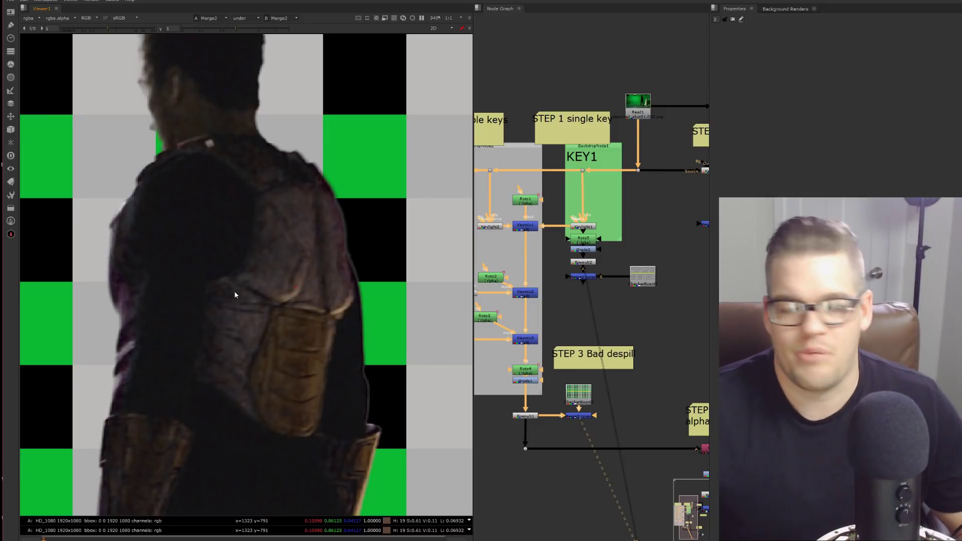
scroll(291, 264, down, 3)
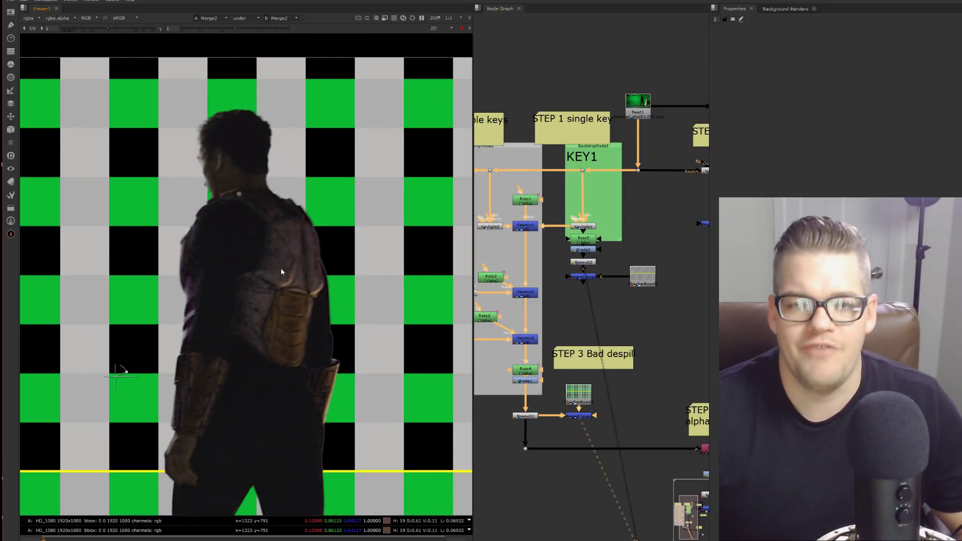
middle_drag(381, 289, 298, 272)
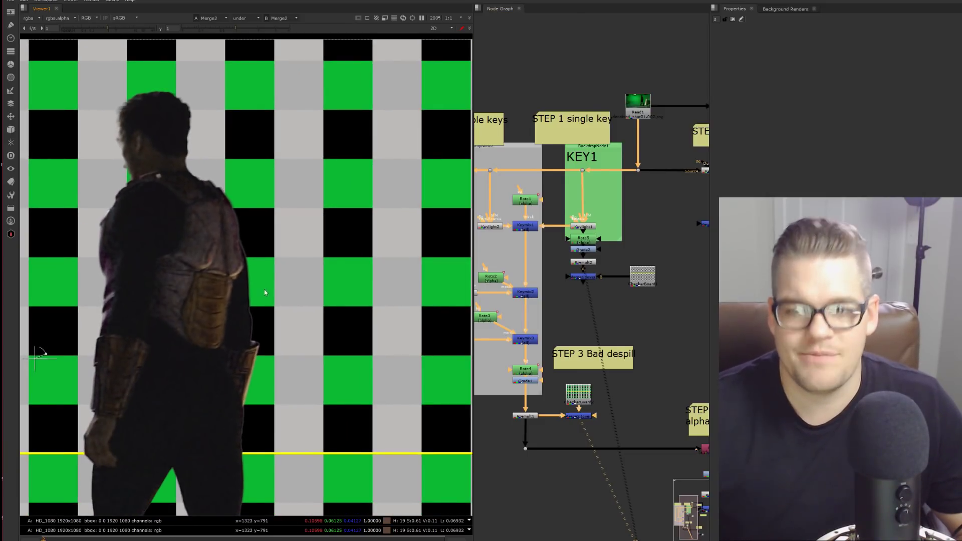
middle_drag(242, 326, 226, 332)
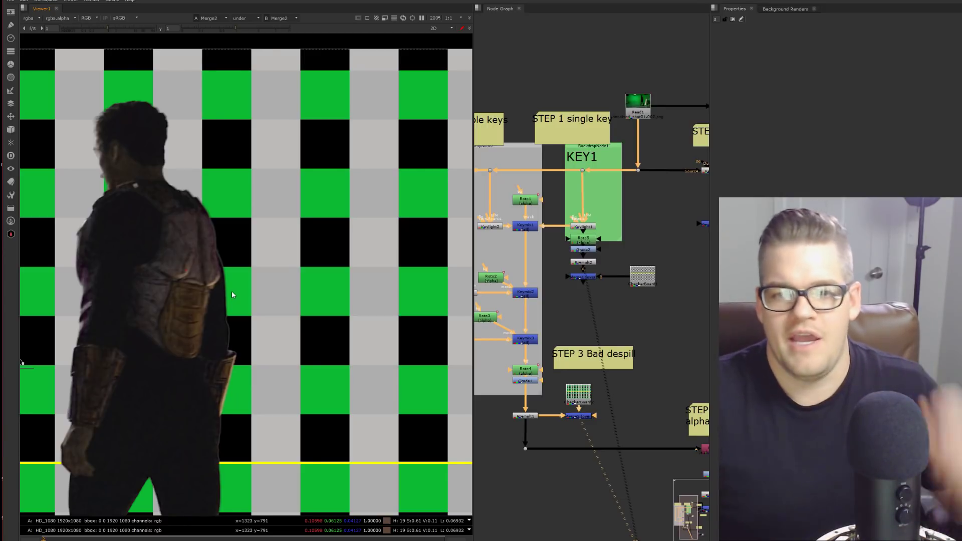
View the Keylight5 output in the STEP 4 despill branch and open its properties
middle_drag(643, 237, 518, 259)
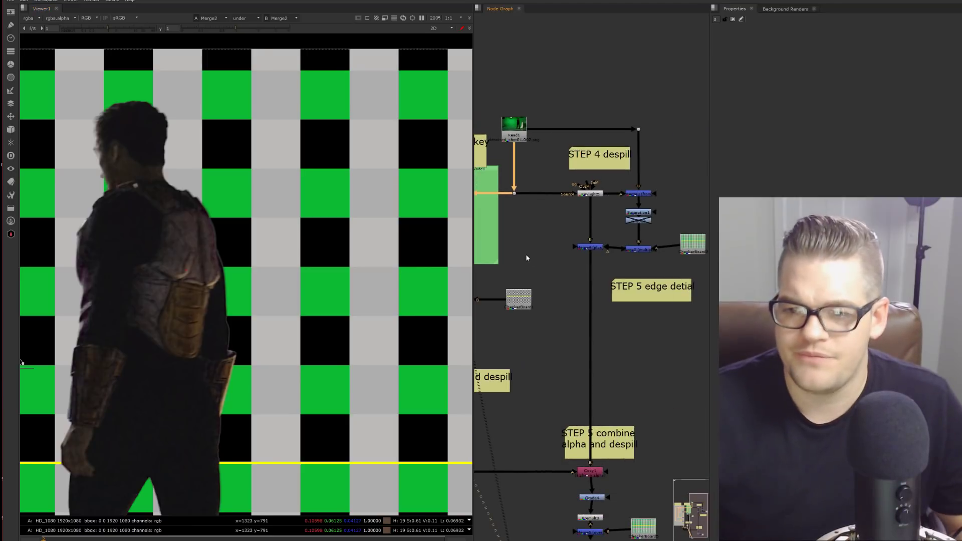
click(591, 194)
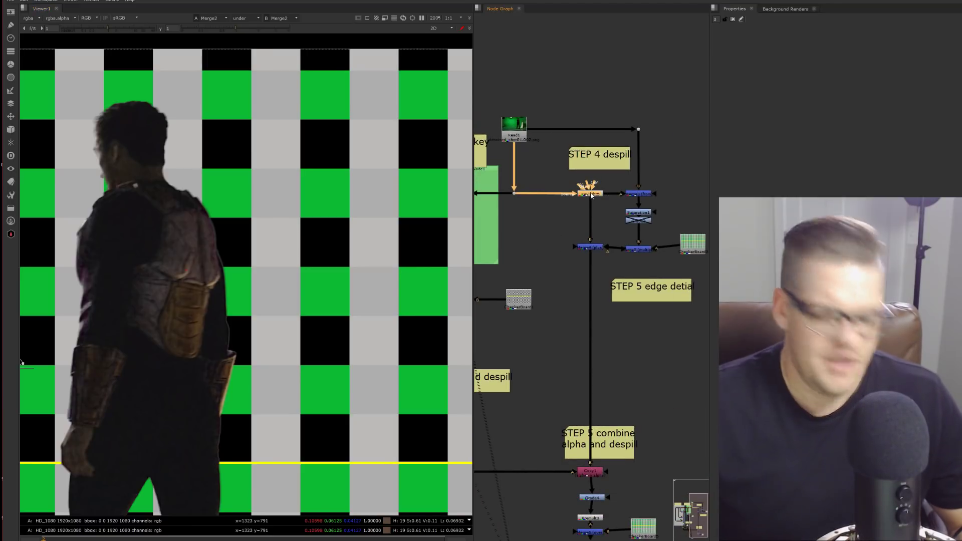
key(1)
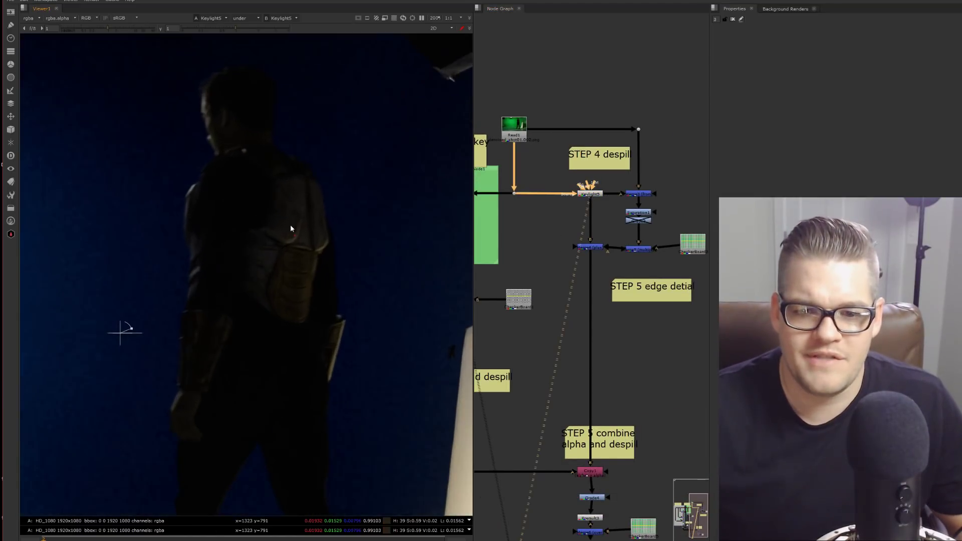
middle_drag(289, 222, 272, 201)
double_click(589, 195)
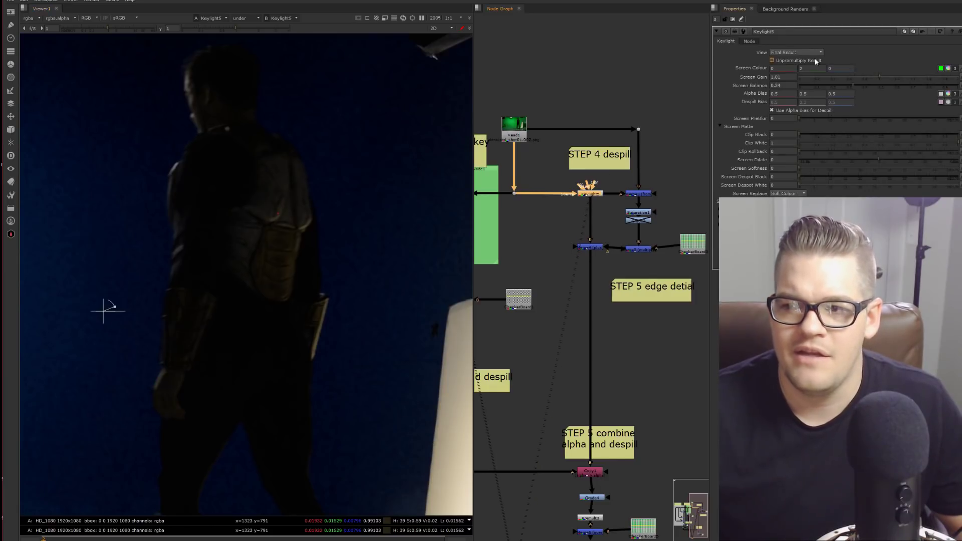
middle_drag(592, 217, 555, 224)
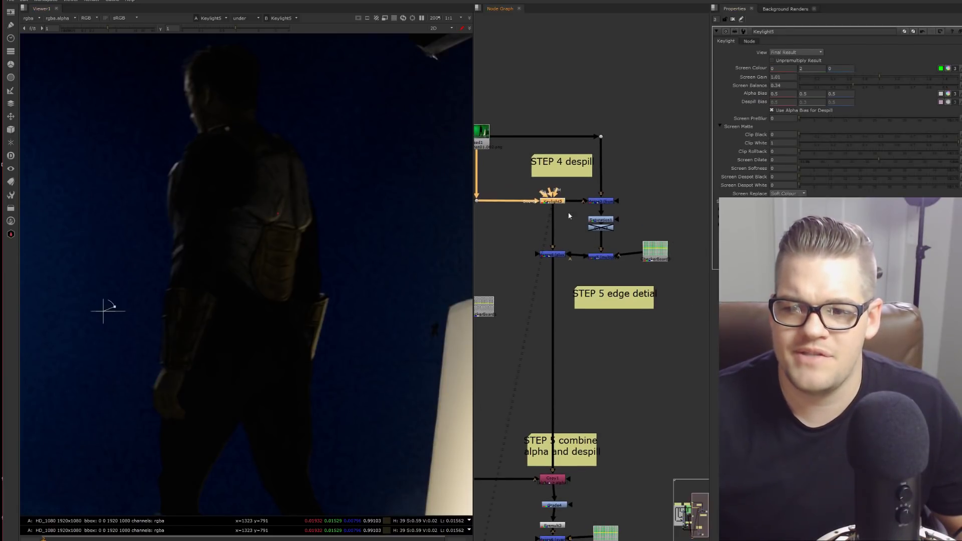
Compare the Merge3 output, the original Read1 plate and the Keylight5 despill against one another
click(602, 202)
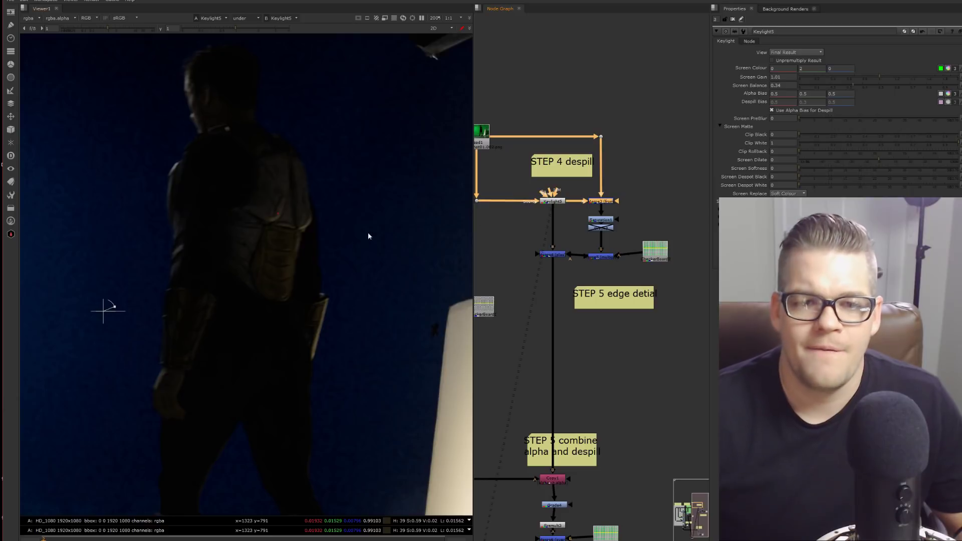
middle_drag(526, 220, 540, 236)
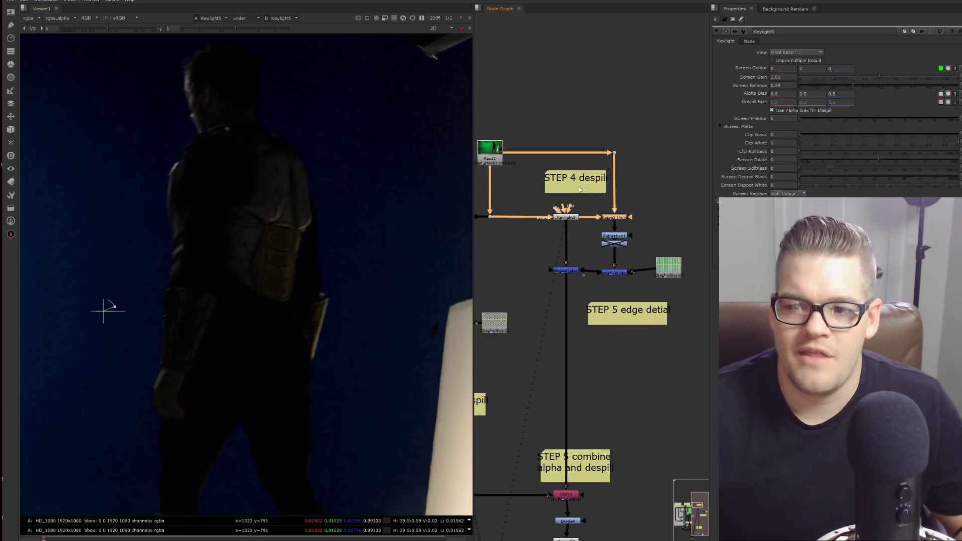
key(1)
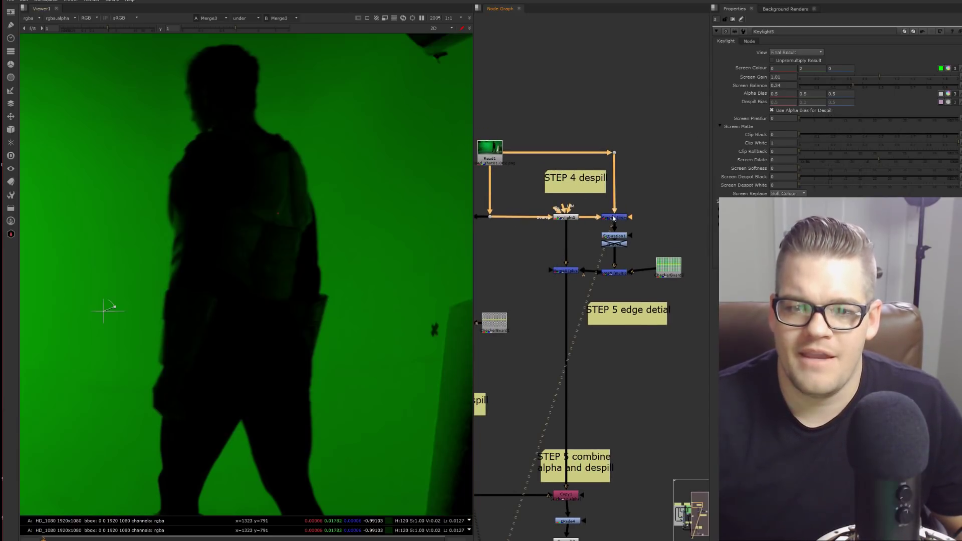
key(1)
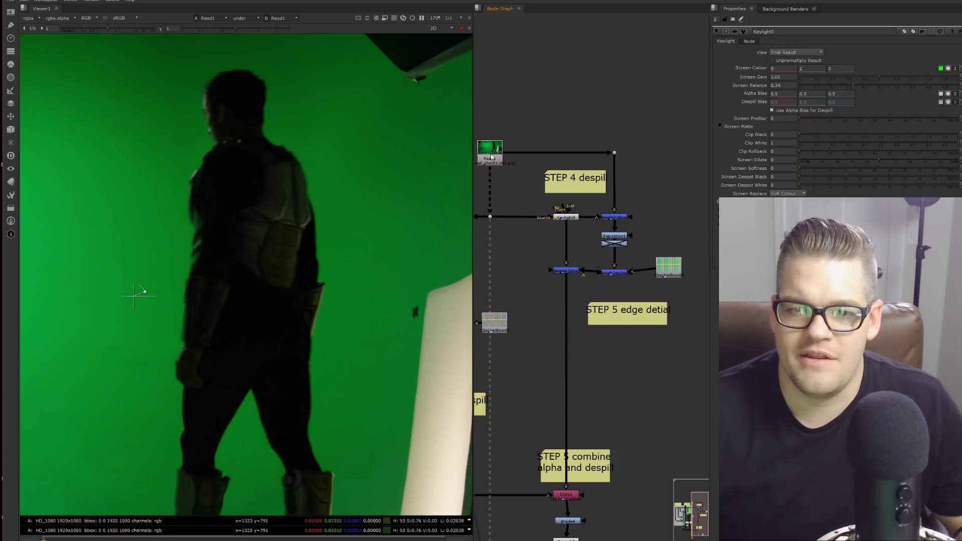
click(574, 219)
key(1)
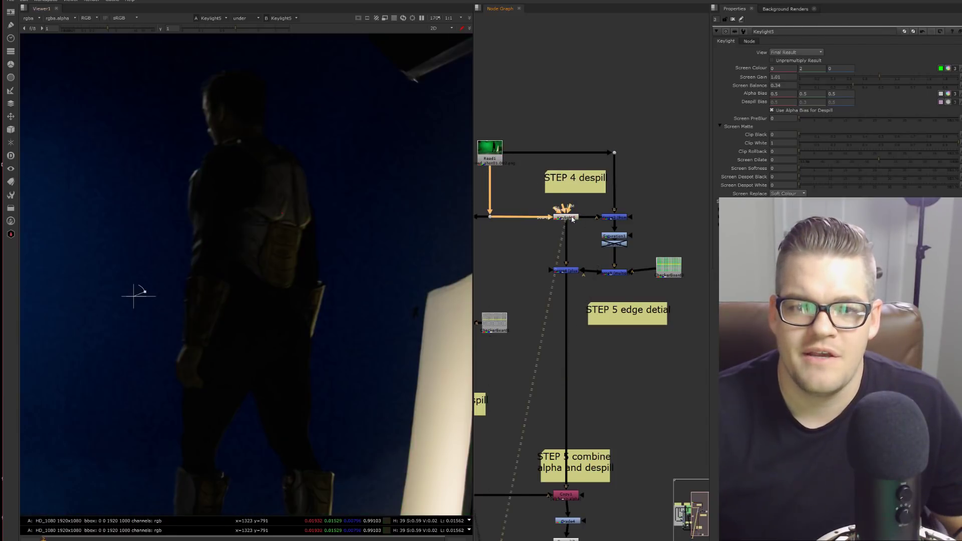
click(495, 164)
key(1)
Open the Merge3 properties and inspect its green spill image across the full frame
double_click(622, 218)
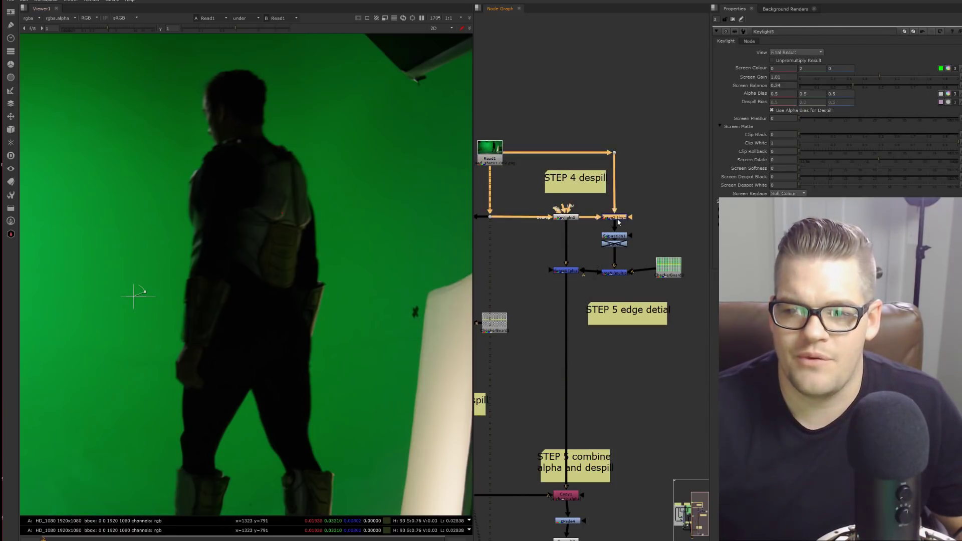
key(1)
scroll(292, 223, down, 3)
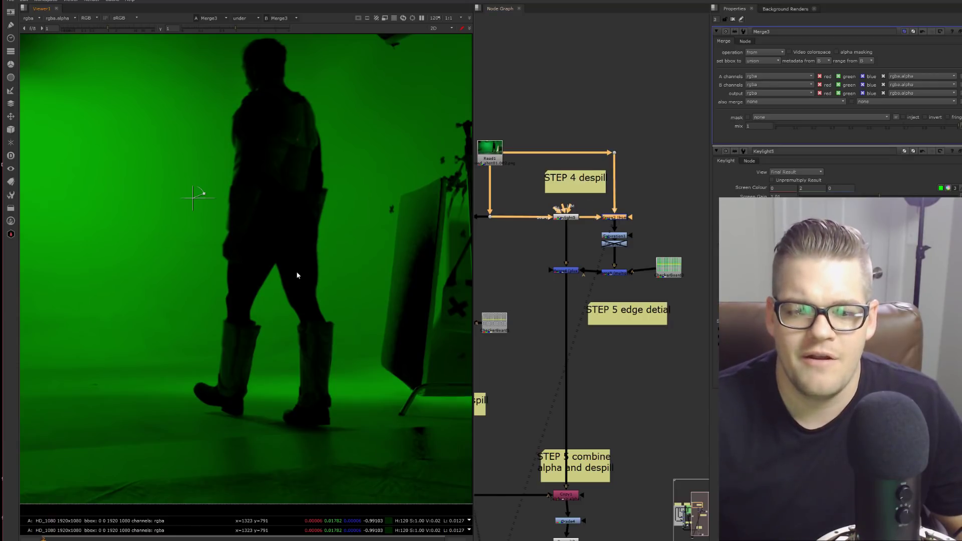
scroll(297, 275, down, 2)
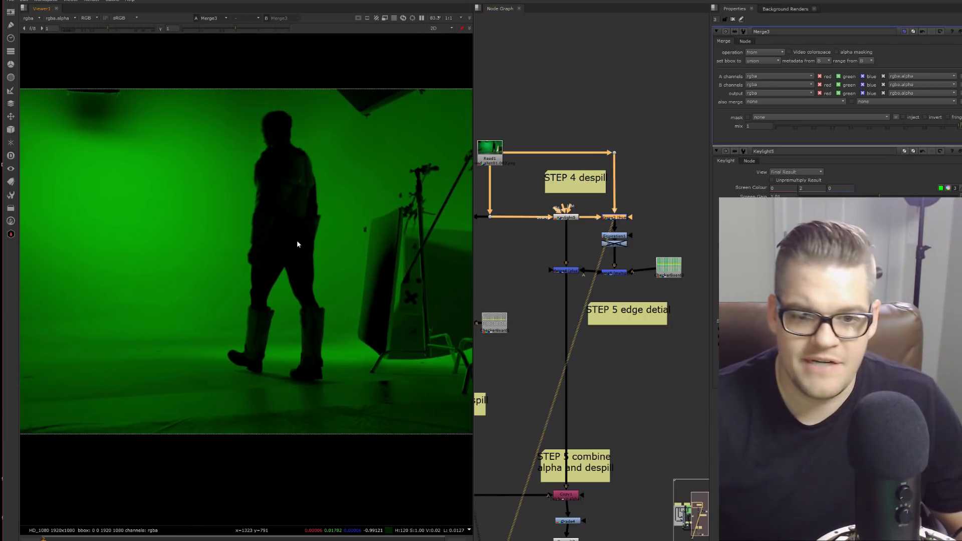
scroll(293, 236, up, 2)
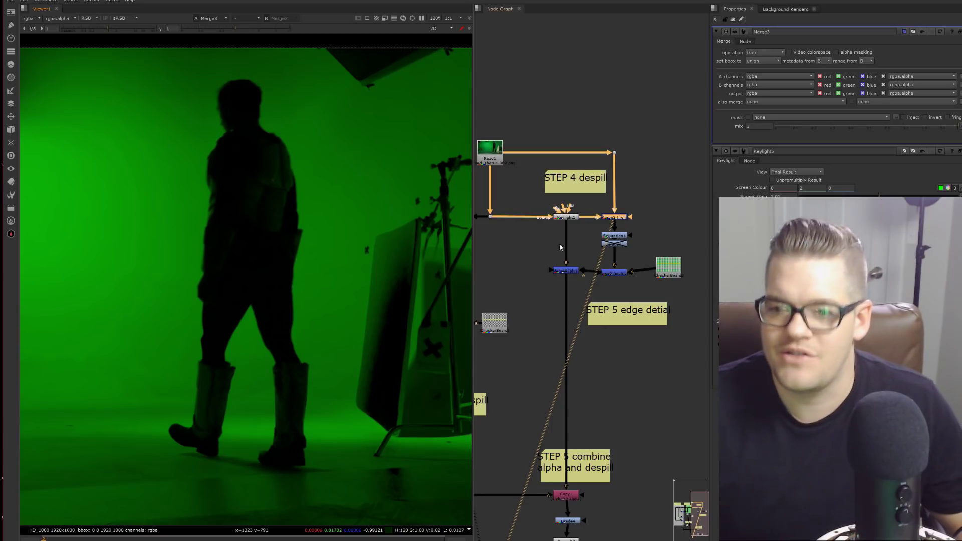
View the Saturation node below Merge3 and inspect the desaturated spill across the frame
click(612, 237)
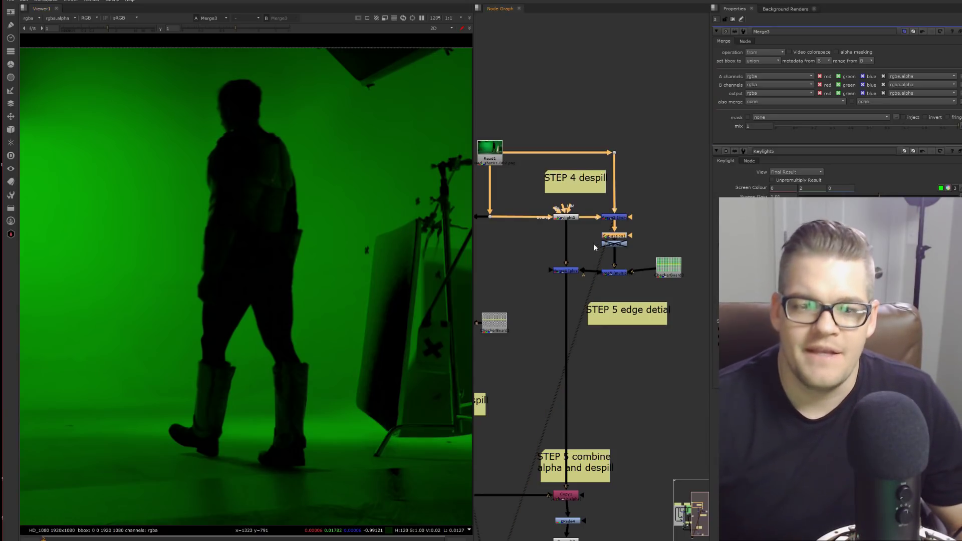
key(1)
scroll(253, 346, down, 2)
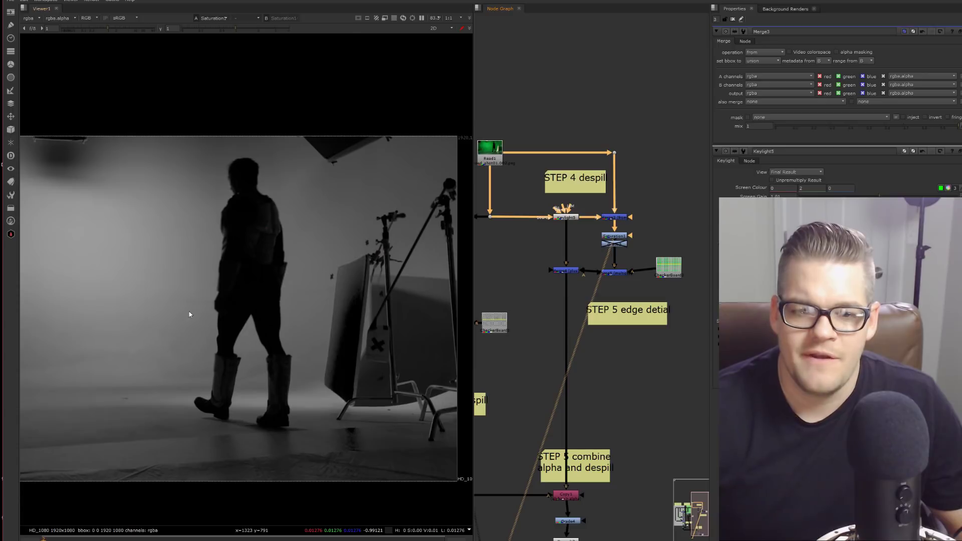
middle_drag(103, 280, 175, 277)
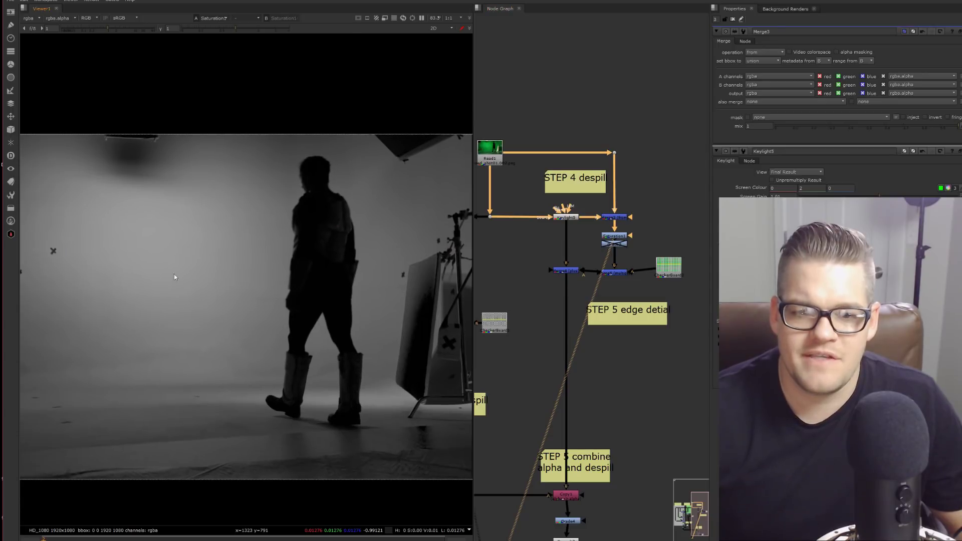
Connect Merge4 directly to the Saturation branch instead of the checkerboard merge, move it up and view its output
click(598, 270)
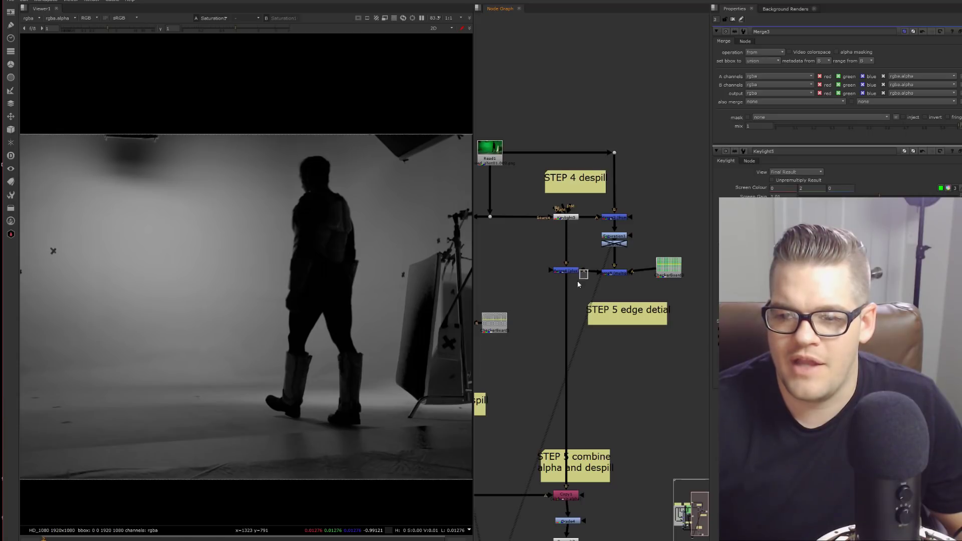
drag(569, 272, 610, 237)
click(589, 274)
drag(557, 300, 562, 255)
key(1)
scroll(323, 266, up, 4)
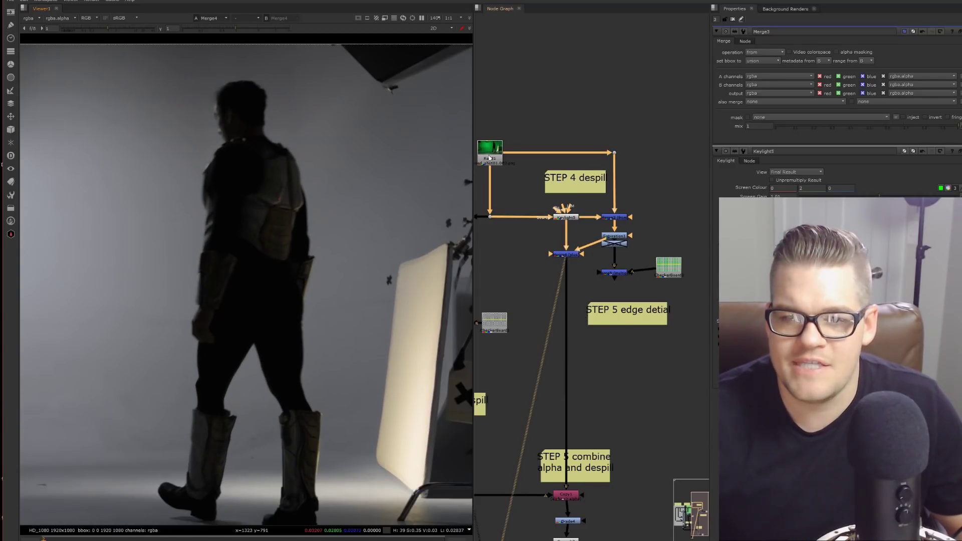
Compare the original Read1 green-screen plate with the despilled Merge4 result at full frame
click(490, 158)
key(1)
click(572, 255)
key(1)
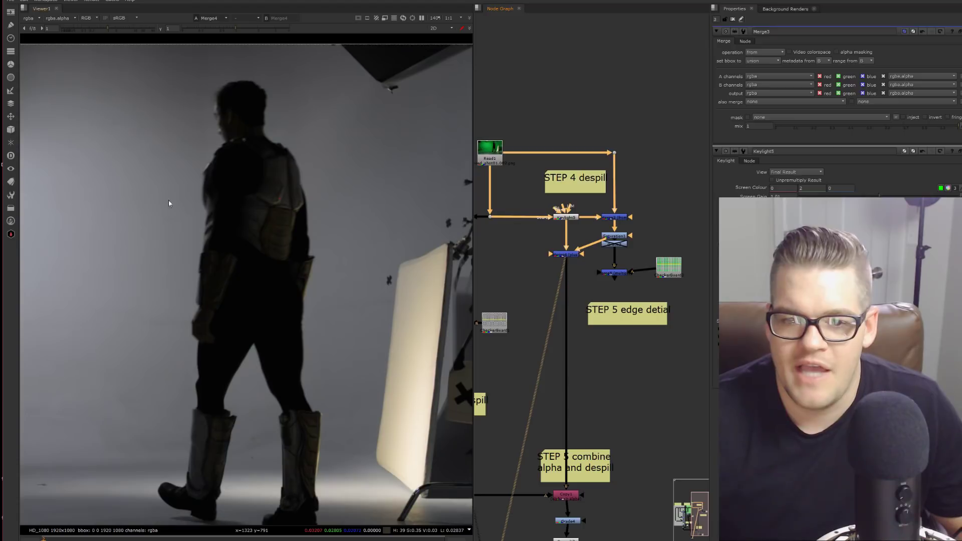
scroll(375, 264, up, 2)
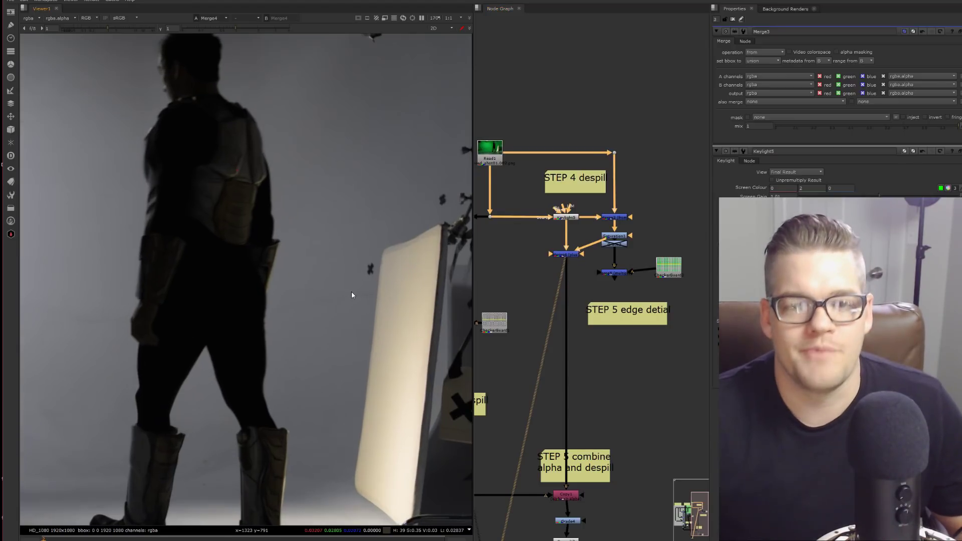
click(490, 149)
key(1)
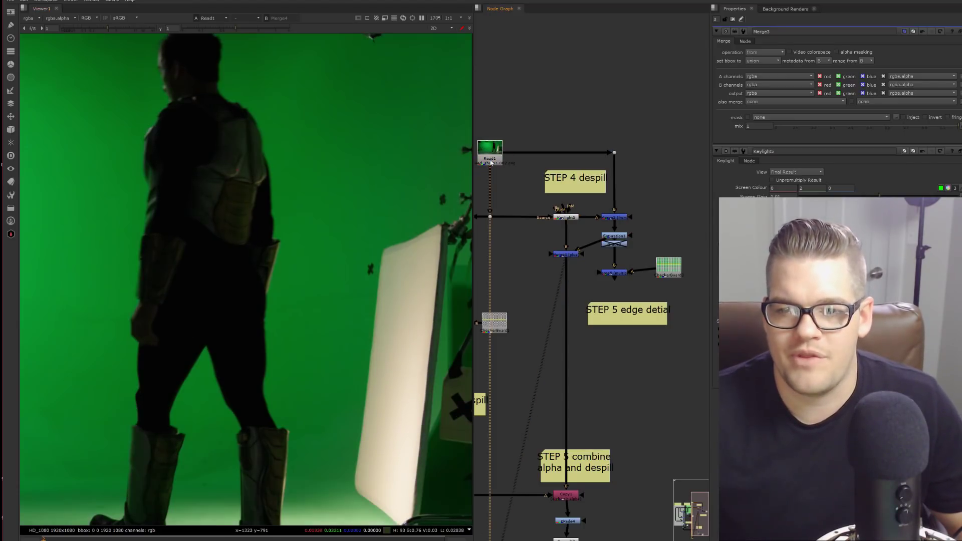
Enable the viewer wipe between Read1 and Merge4 and sweep it across the figure to compare edges and armour
key(w)
drag(93, 254, 381, 201)
middle_drag(271, 242, 273, 229)
scroll(340, 231, up, 3)
drag(413, 155, 244, 190)
scroll(253, 223, down, 2)
middle_drag(253, 223, 267, 297)
Review the despill chain by opening Keylight5's properties and viewing Keylight5, Merge3 and the Saturation output in turn
double_click(565, 218)
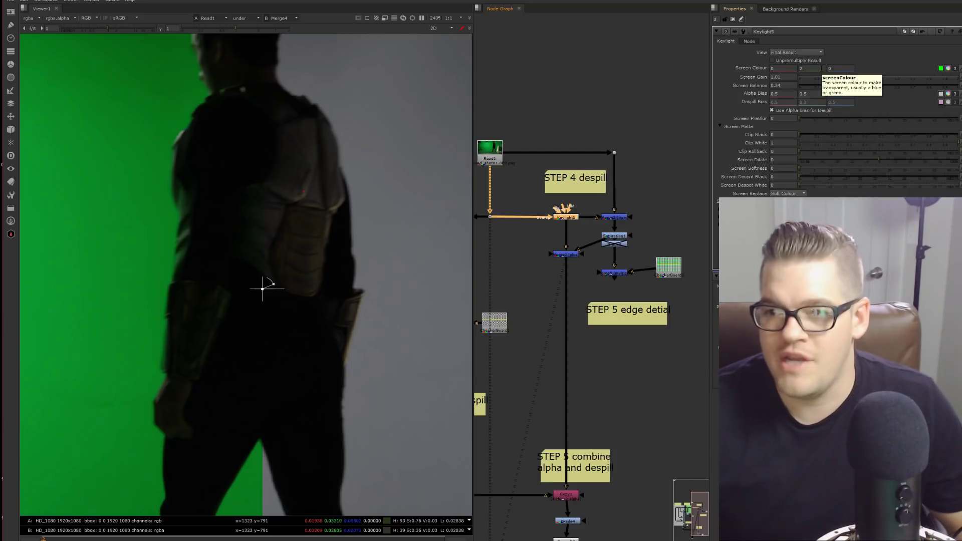
click(620, 219)
key(1)
click(565, 218)
key(1)
click(616, 219)
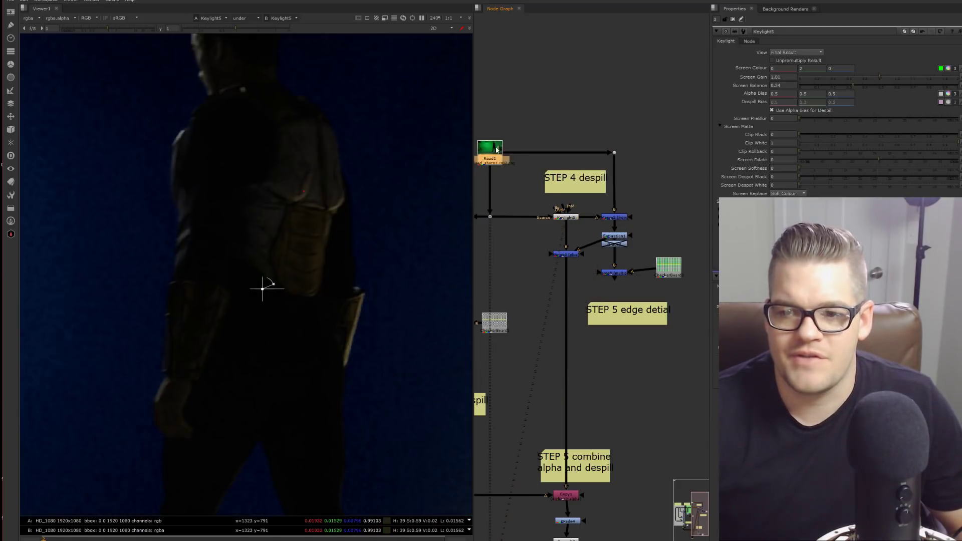
key(1)
scroll(246, 213, down, 3)
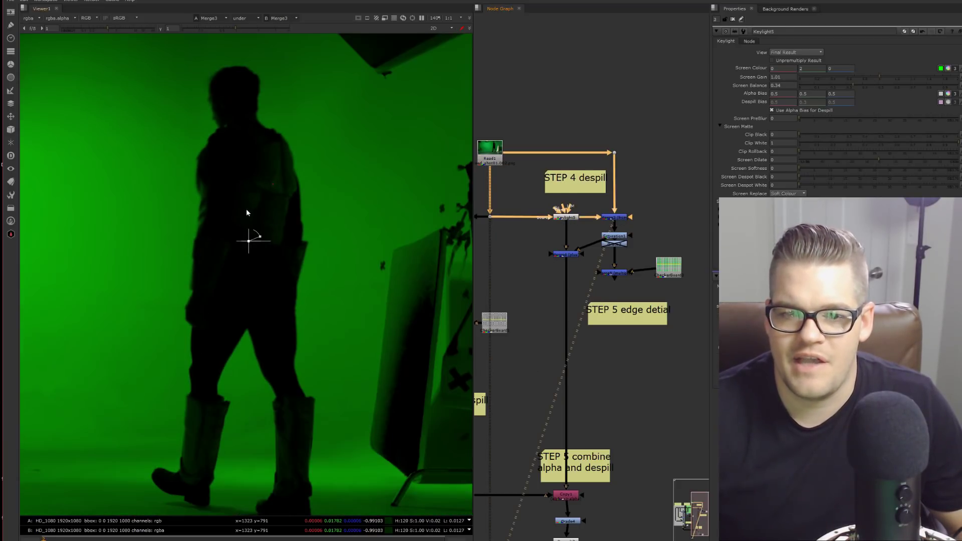
click(614, 236)
key(1)
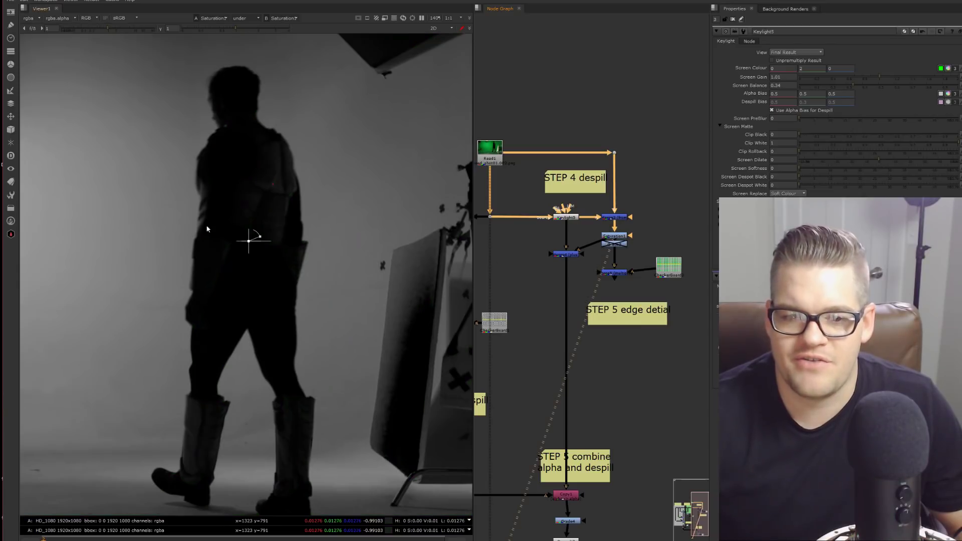
View the combined Merge4 despill result and move its node further down below Keylight5
click(575, 255)
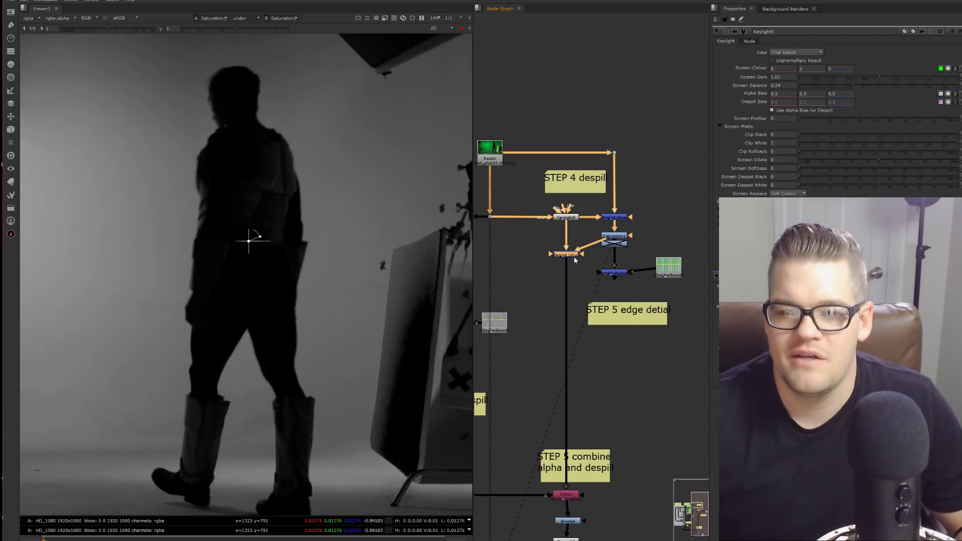
key(1)
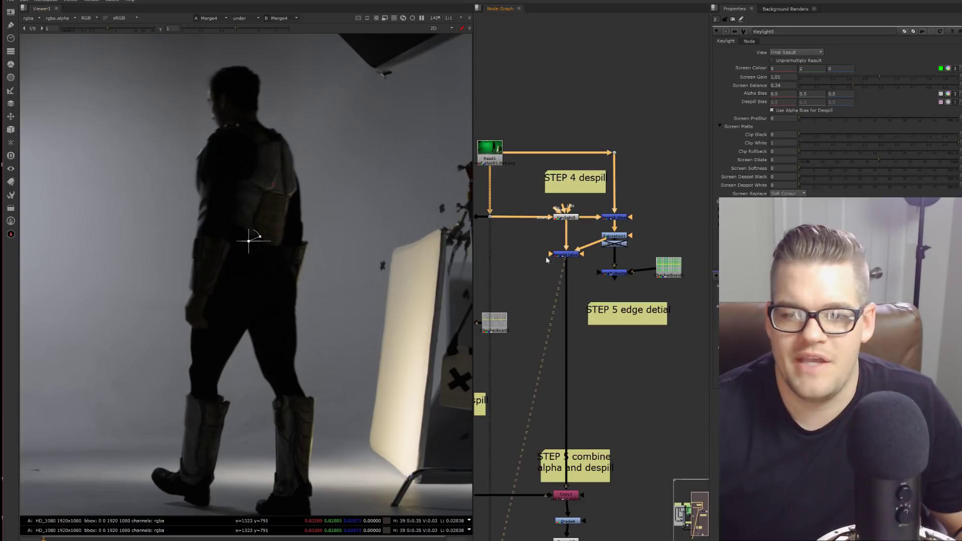
drag(569, 256, 570, 293)
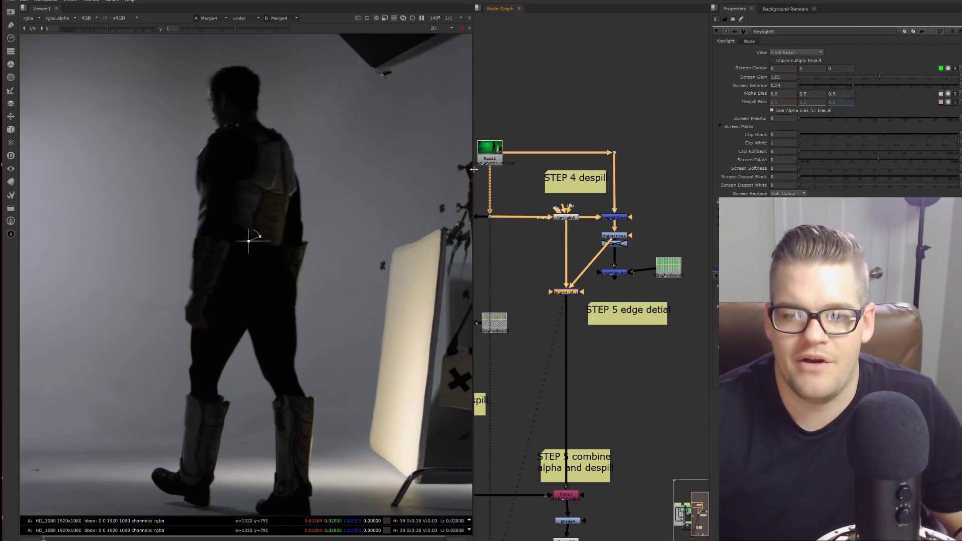
Examine the despilled figure's legs, boots and body edges against the grey background in the Merge4 result
scroll(323, 306, down, 2)
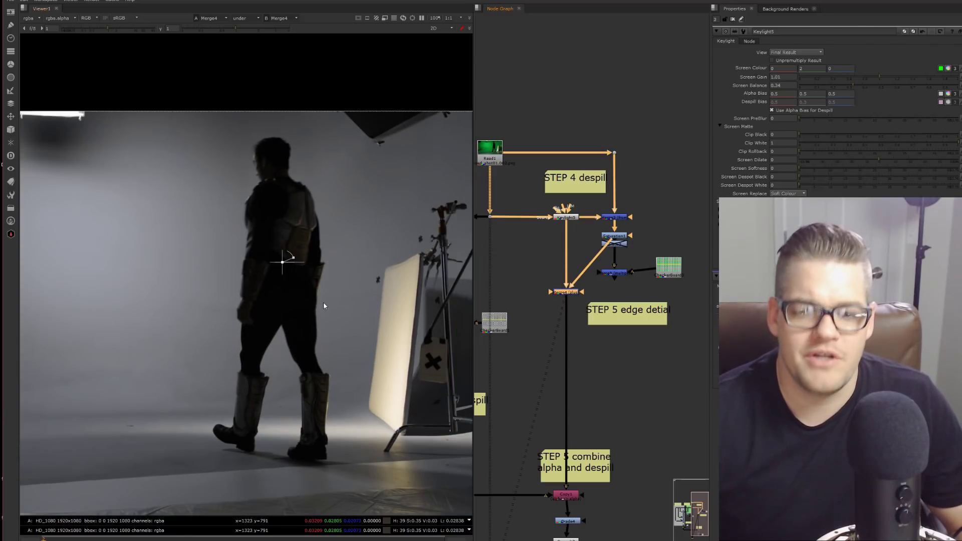
scroll(359, 375, up, 1)
scroll(217, 318, up, 2)
scroll(221, 312, down, 2)
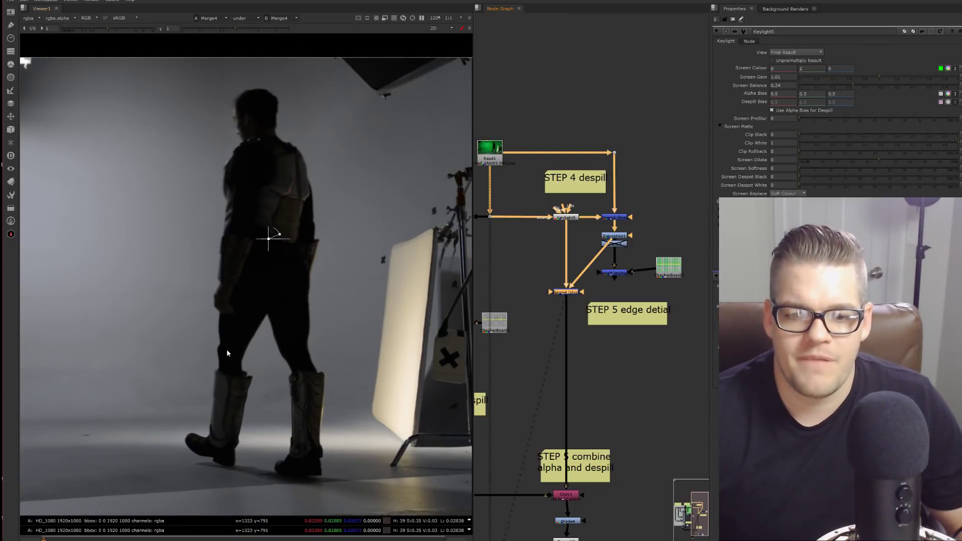
scroll(228, 352, down, 3)
middle_drag(219, 408, 254, 363)
scroll(254, 363, up, 5)
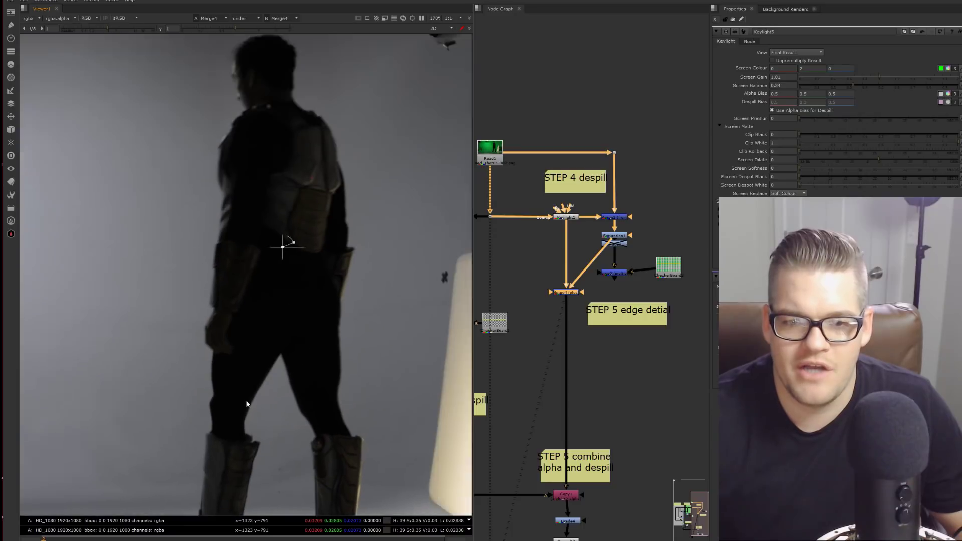
middle_drag(246, 403, 242, 421)
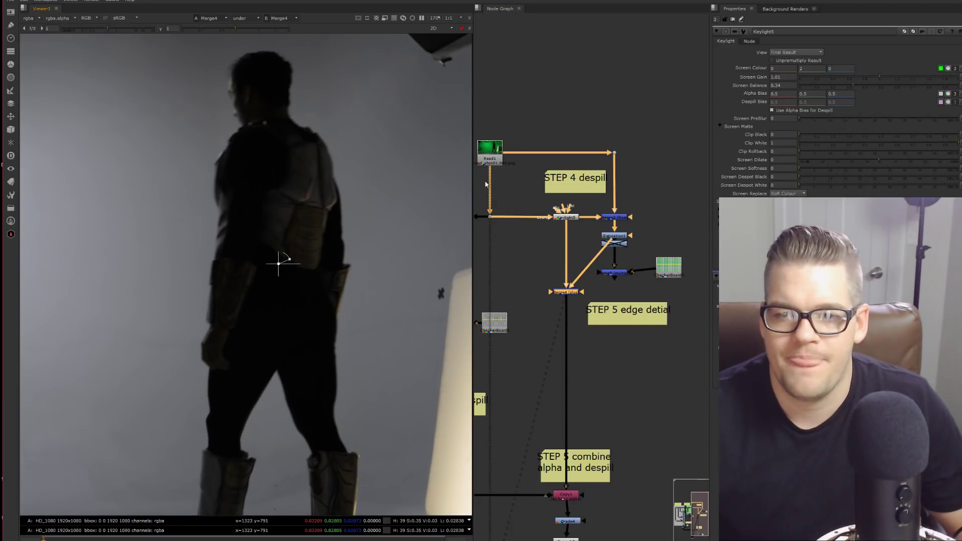
Set the viewer wipe over the figure's upper arm to compare the Read1 plate with the Merge4 despill
click(489, 161)
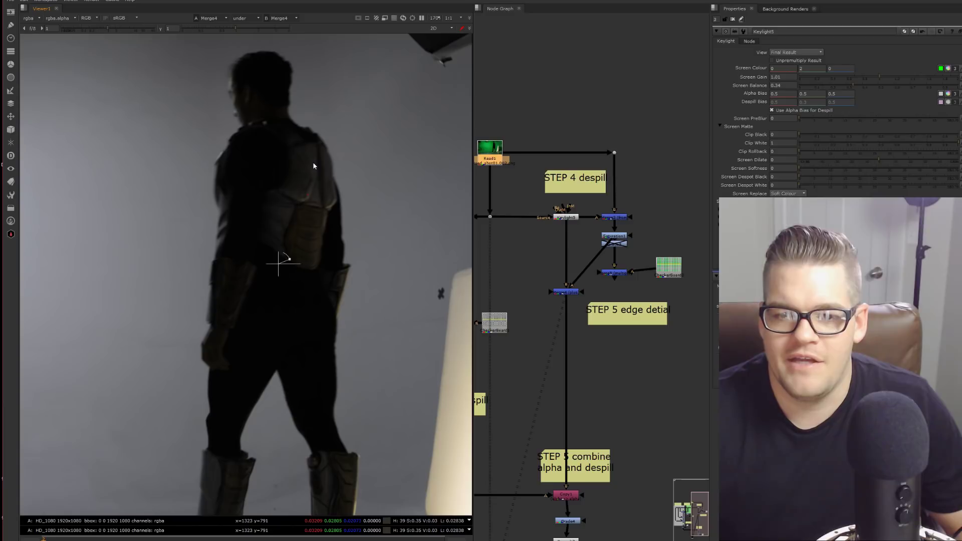
key(1)
drag(279, 261, 236, 215)
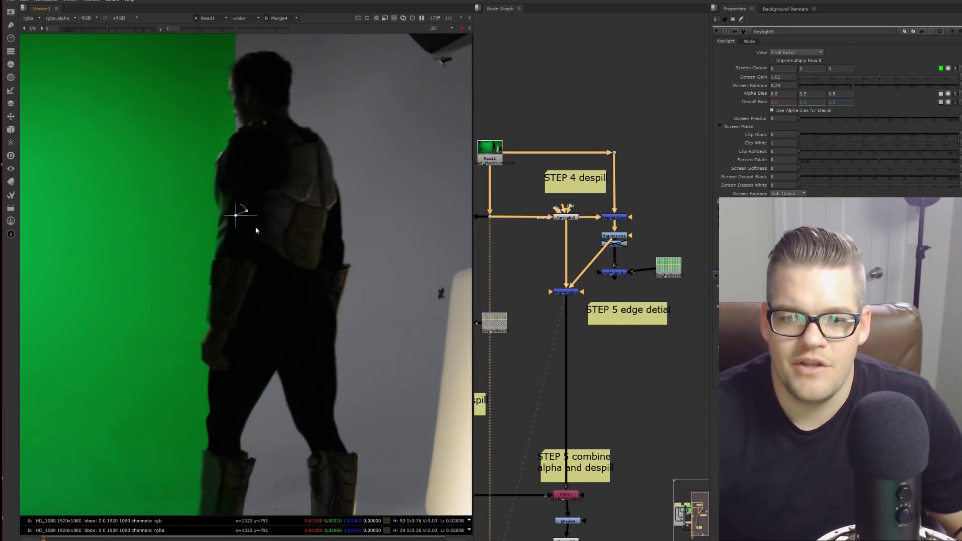
Examine the chest and arm armour across the wipe between Read1 and Merge4, and turn off the viewer wipe
scroll(279, 235, up, 5)
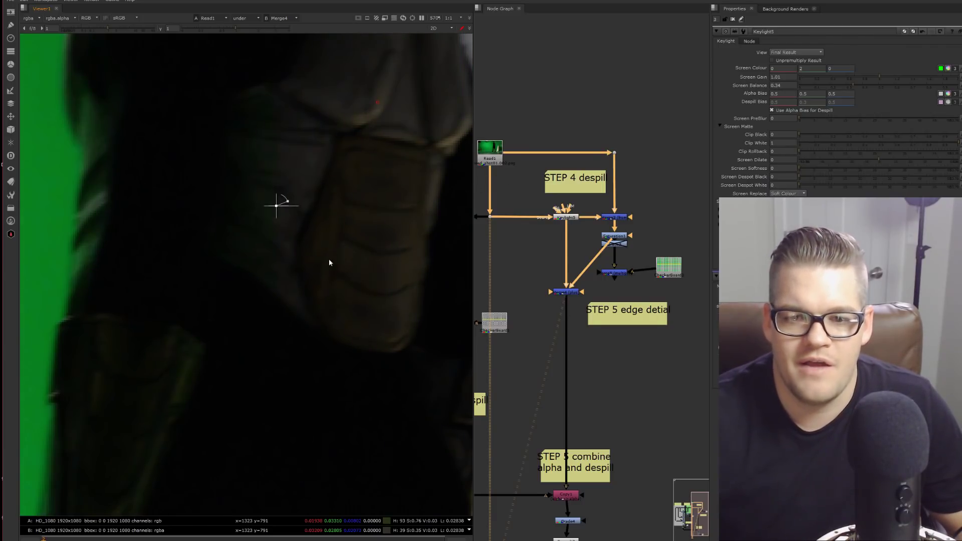
scroll(301, 311, down, 4)
mouse_move(254, 289)
mouse_down()
mouse_move(376, 283)
mouse_move(206, 272)
mouse_move(265, 281)
mouse_up()
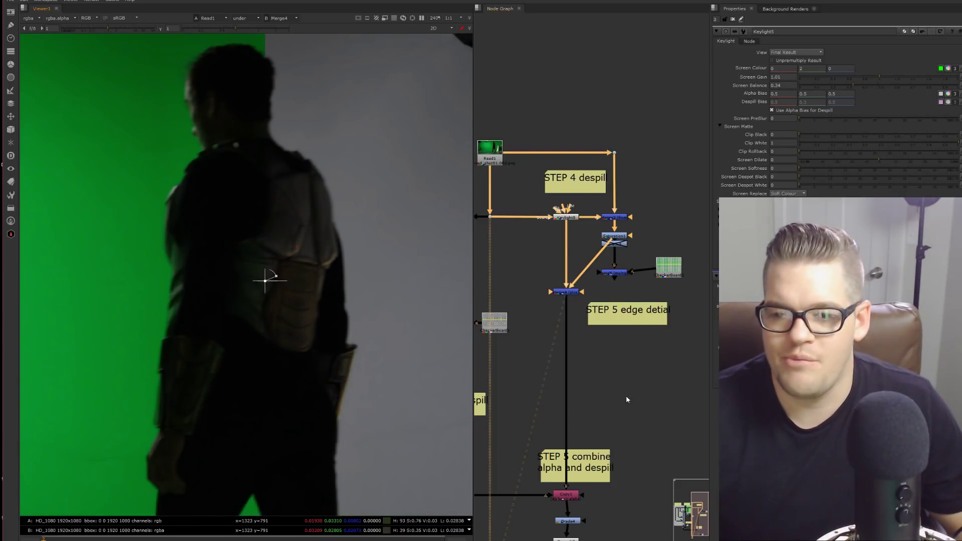
middle_drag(625, 400, 626, 391)
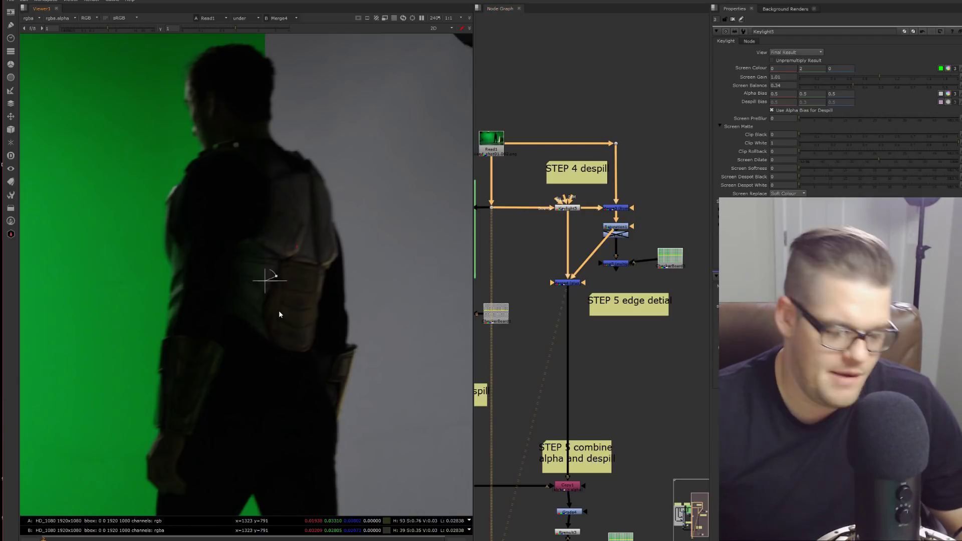
key(w)
View the Merge6 composite of the despilled figure over the checkerboard under STEP 5 combine alpha and despill
middle_drag(627, 402, 613, 324)
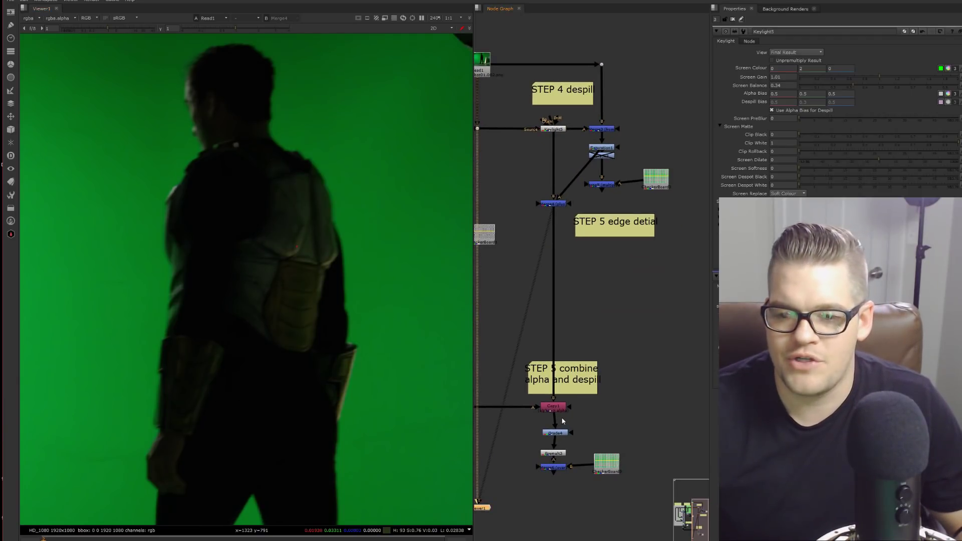
click(589, 291)
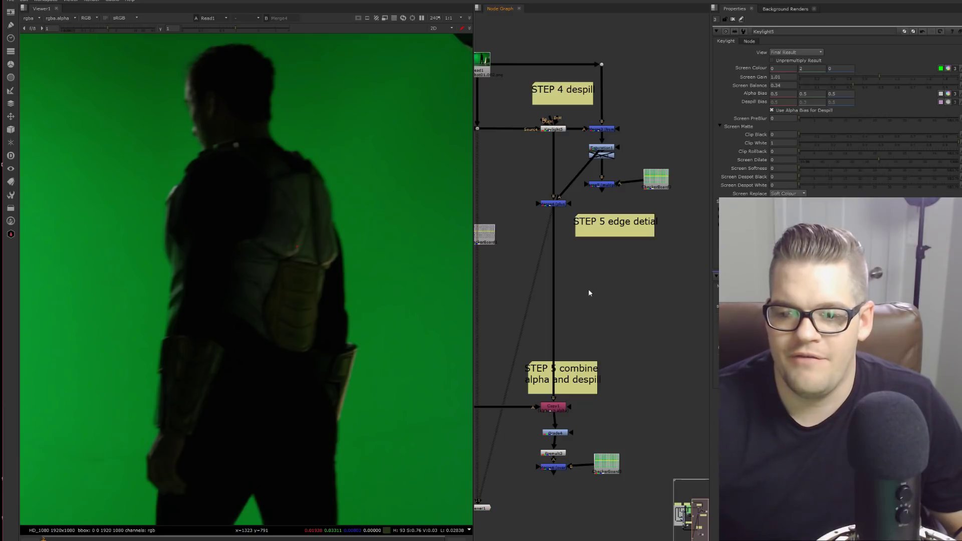
click(553, 467)
key(1)
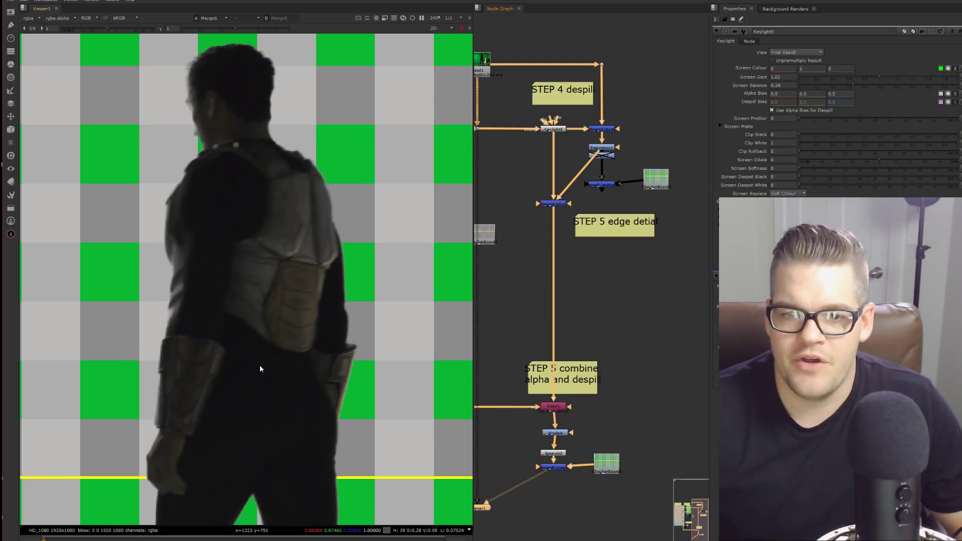
middle_drag(582, 341, 587, 379)
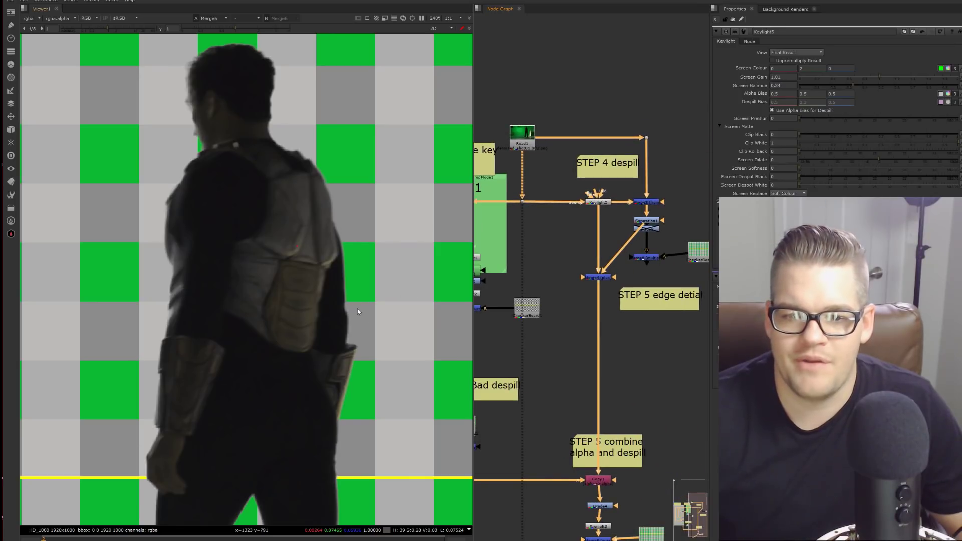
scroll(351, 306, up, 2)
scroll(365, 316, down, 3)
View the Premult1 output of the combined keys and display its alpha channel
middle_drag(666, 425, 624, 404)
click(514, 395)
key(1)
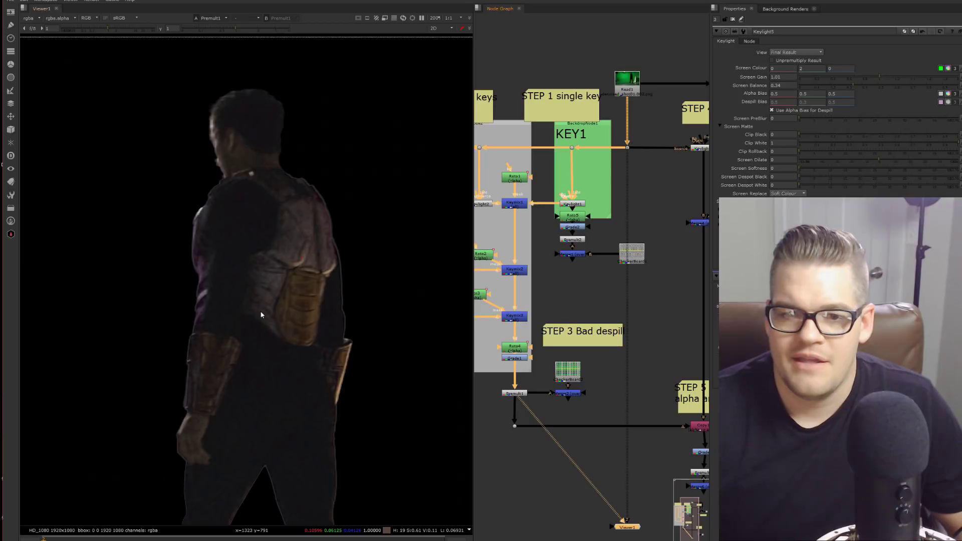
key(a)
scroll(548, 311, down, 2)
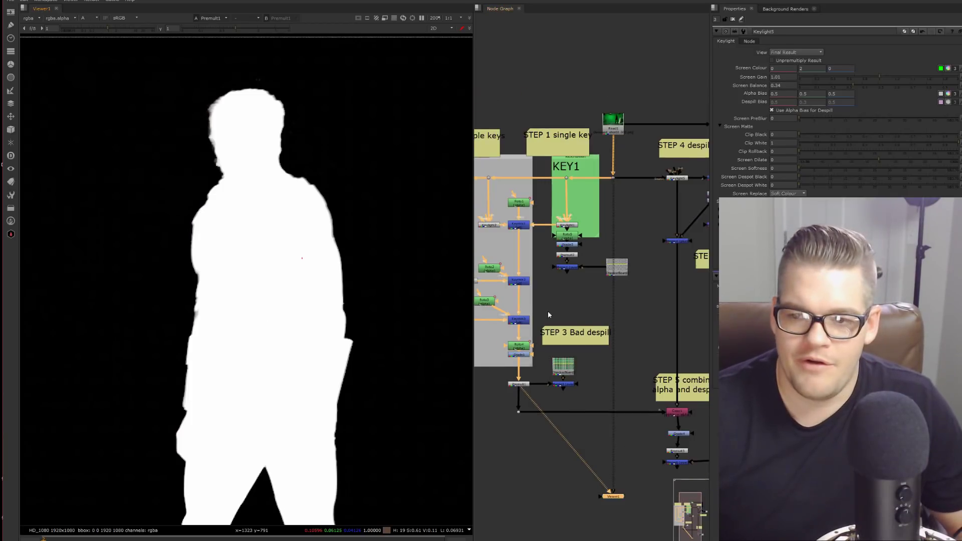
View the Merge4 despill result in full colour instead of the alpha channel
middle_drag(475, 180, 561, 197)
middle_drag(627, 318, 569, 332)
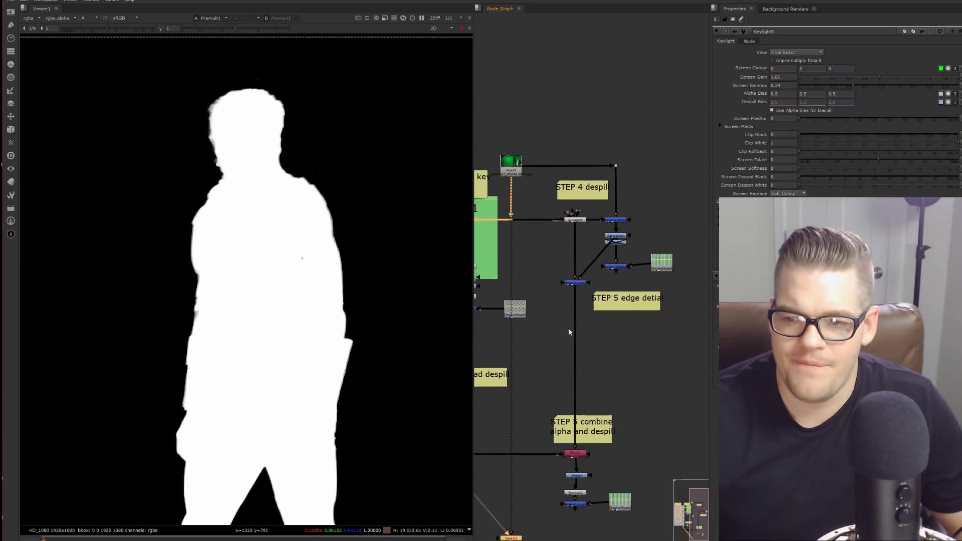
click(574, 282)
key(1)
key(a)
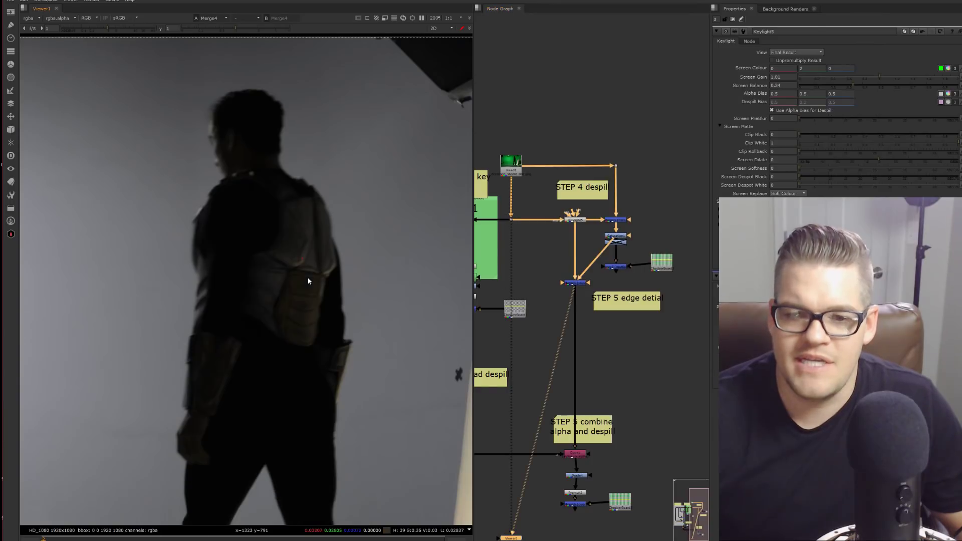
View the output of the Copy1 node, where the key's alpha joins the despilled plate
middle_drag(564, 415, 608, 331)
click(619, 369)
key(1)
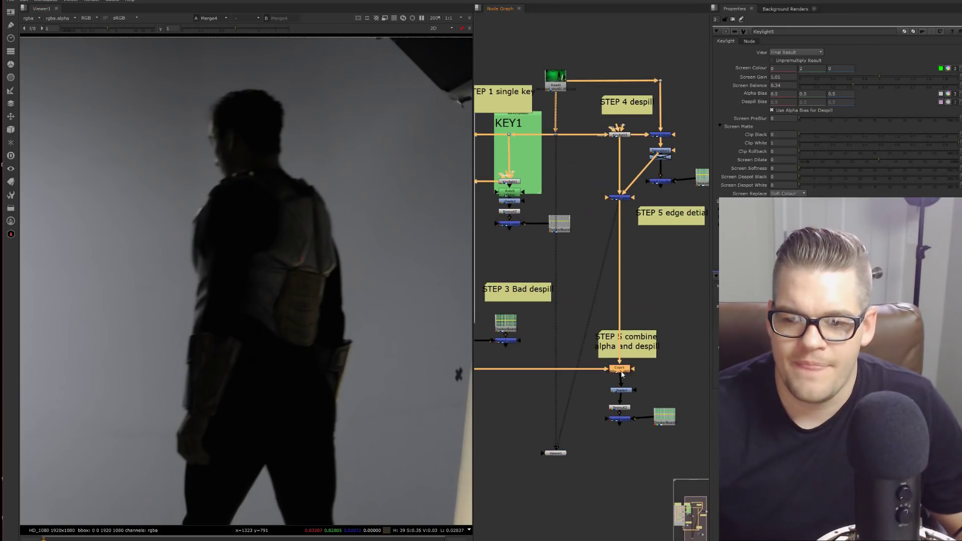
scroll(600, 387, up, 5)
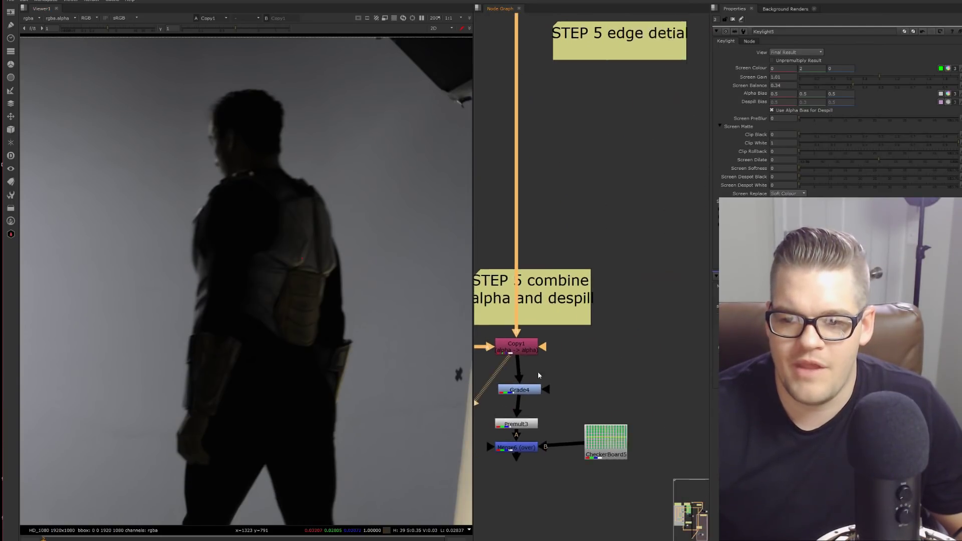
drag(541, 323, 547, 319)
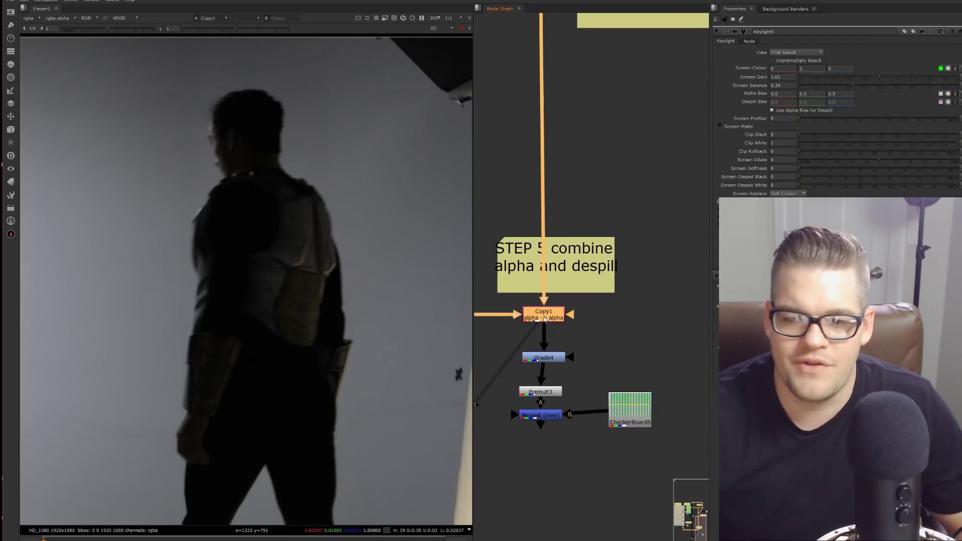
Compare Copy1's despilled colour image with its alpha matte over the whole figure
middle_drag(271, 307, 194, 275)
scroll(194, 275, up, 1)
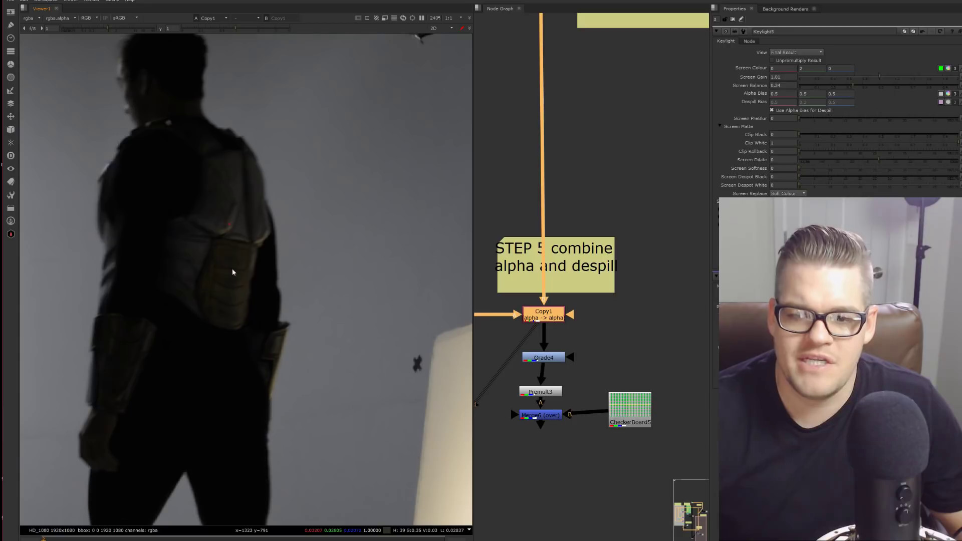
key(a)
scroll(200, 228, down, 3)
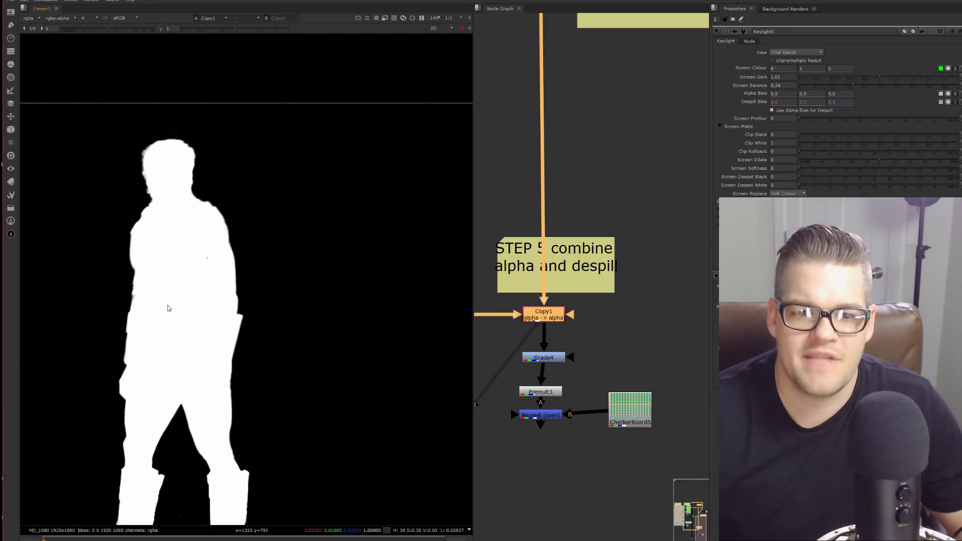
scroll(231, 234, up, 1)
scroll(231, 234, down, 2)
scroll(339, 247, up, 1)
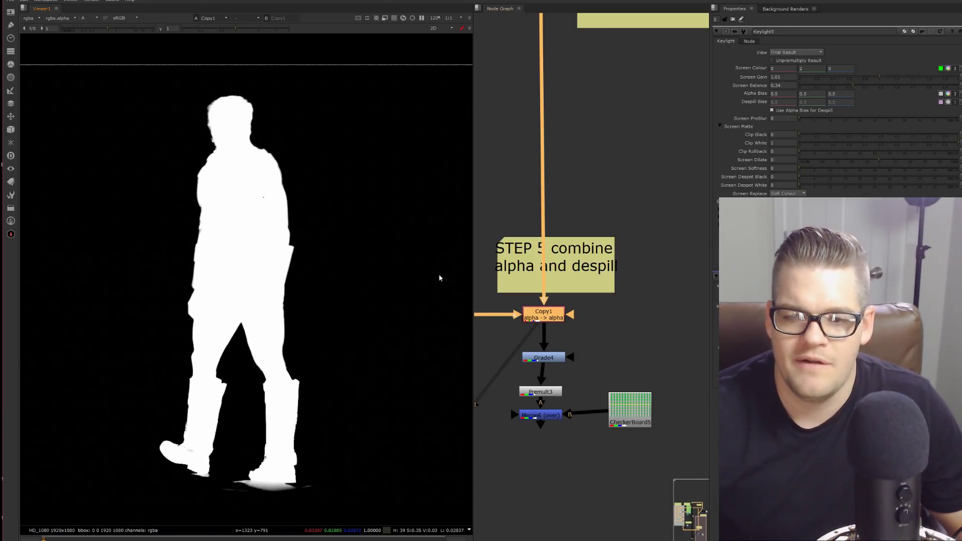
key(a)
View the Premult3 output and examine the figure's body, arm and leg edges against black
click(547, 358)
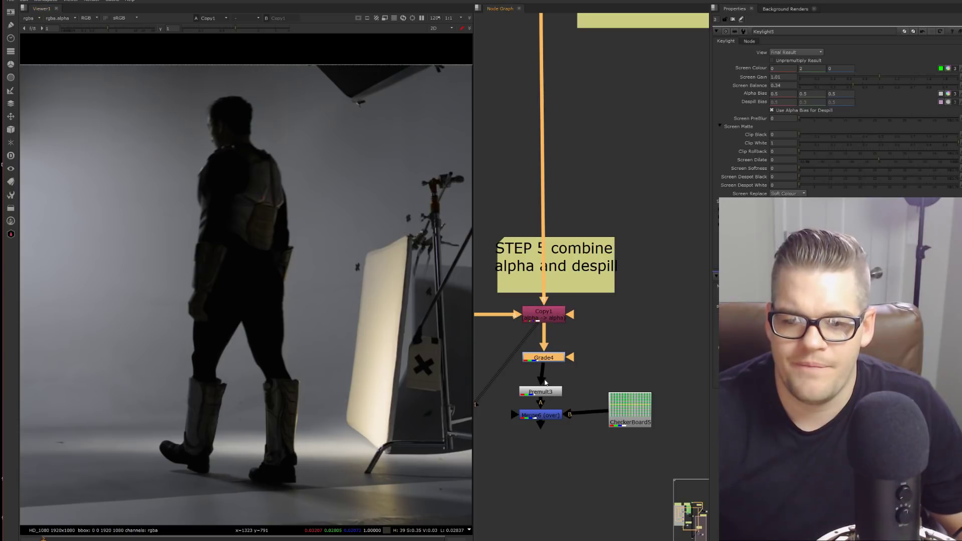
click(548, 393)
key(1)
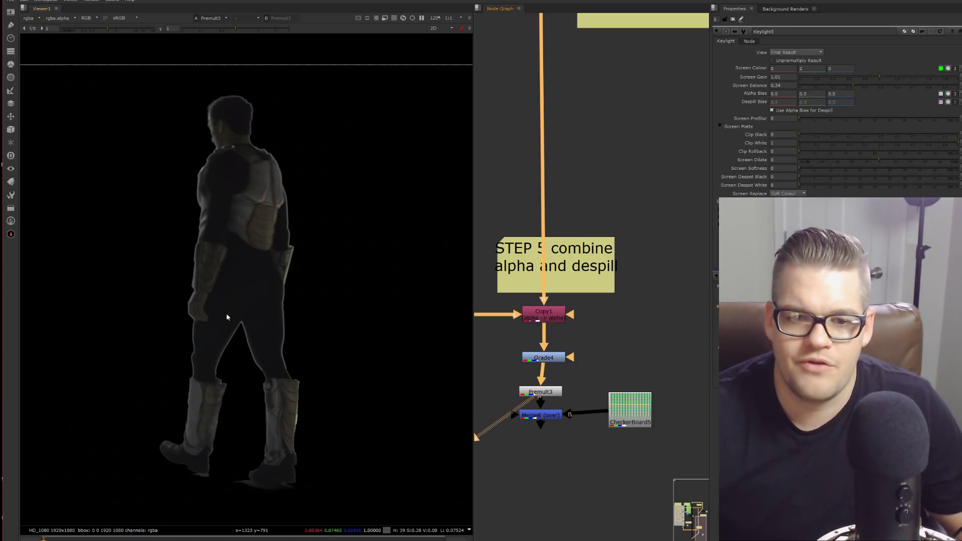
scroll(180, 369, up, 4)
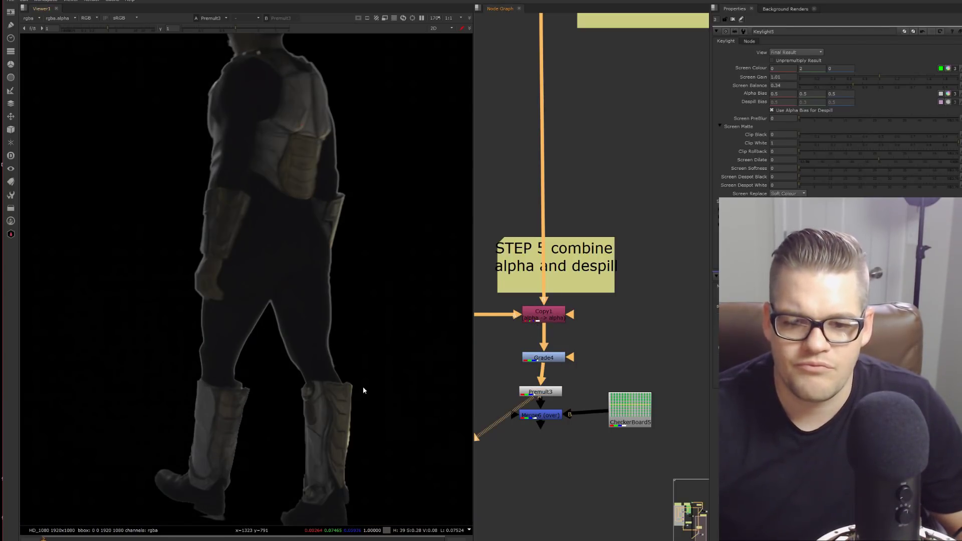
scroll(295, 318, up, 5)
middle_drag(294, 317, 369, 417)
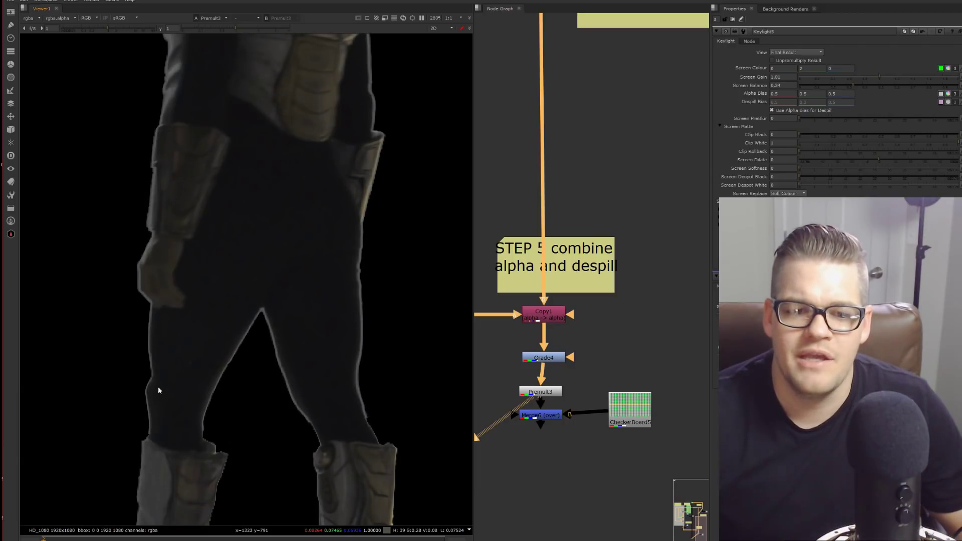
middle_drag(170, 267, 253, 450)
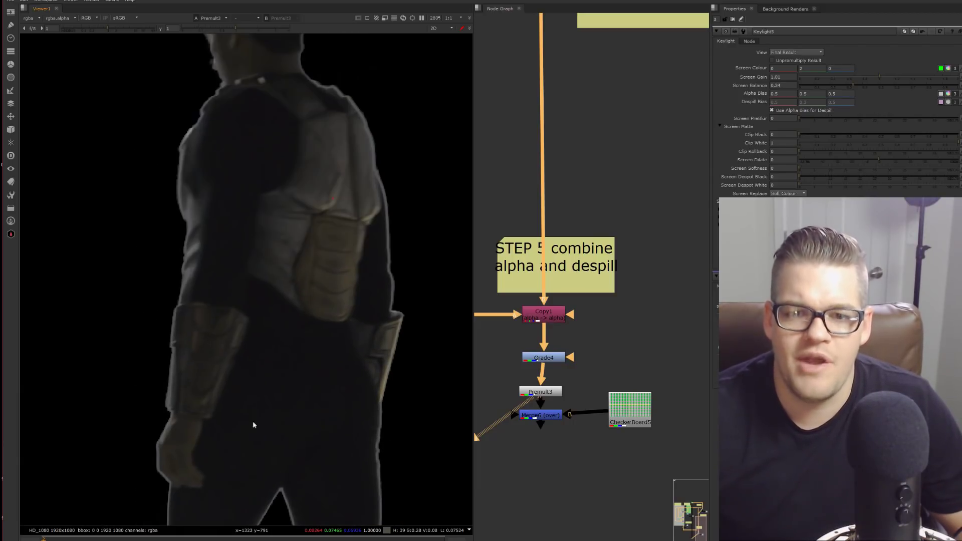
middle_drag(308, 376, 267, 276)
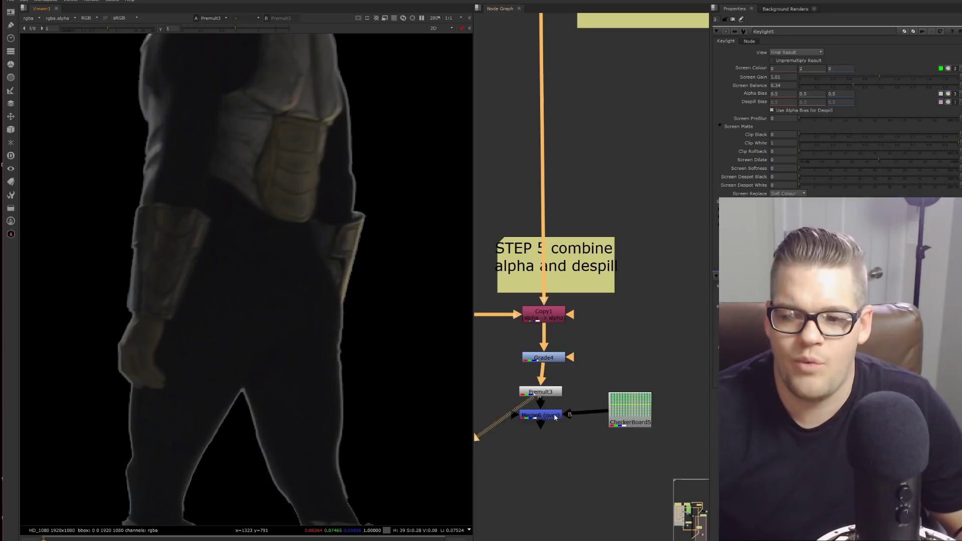
View Merge6 and examine the figure's leg, head and back edges over the checkerboard
drag(556, 417, 556, 416)
scroll(343, 390, up, 6)
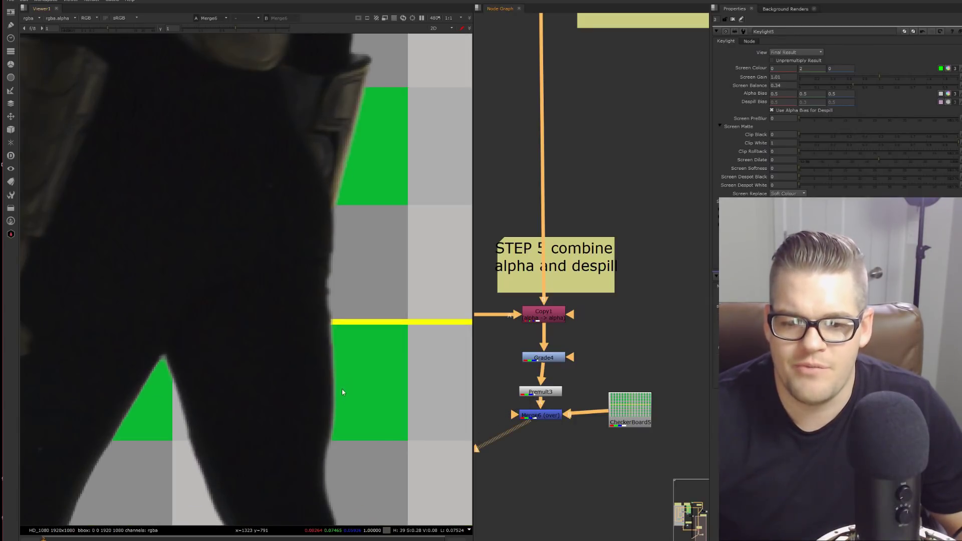
scroll(322, 336, down, 3)
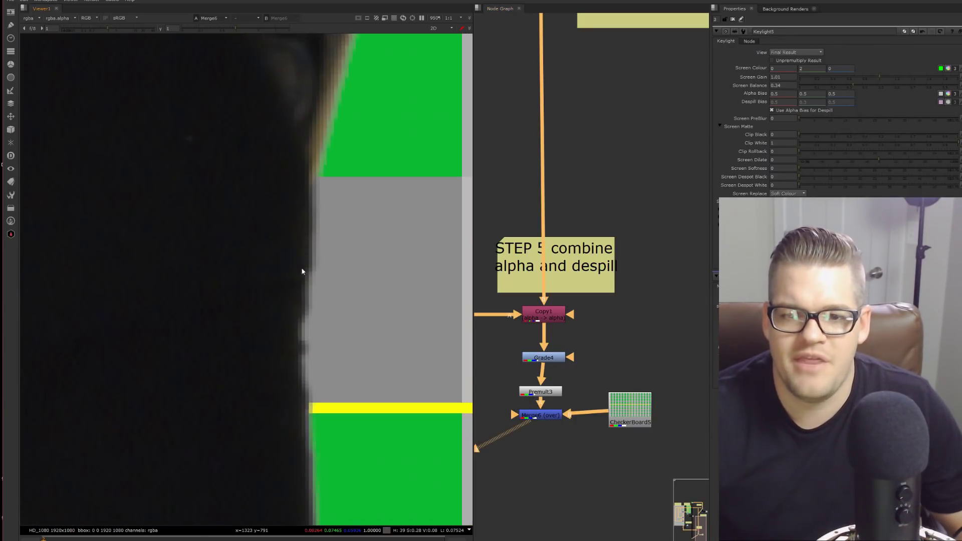
scroll(335, 359, down, 3)
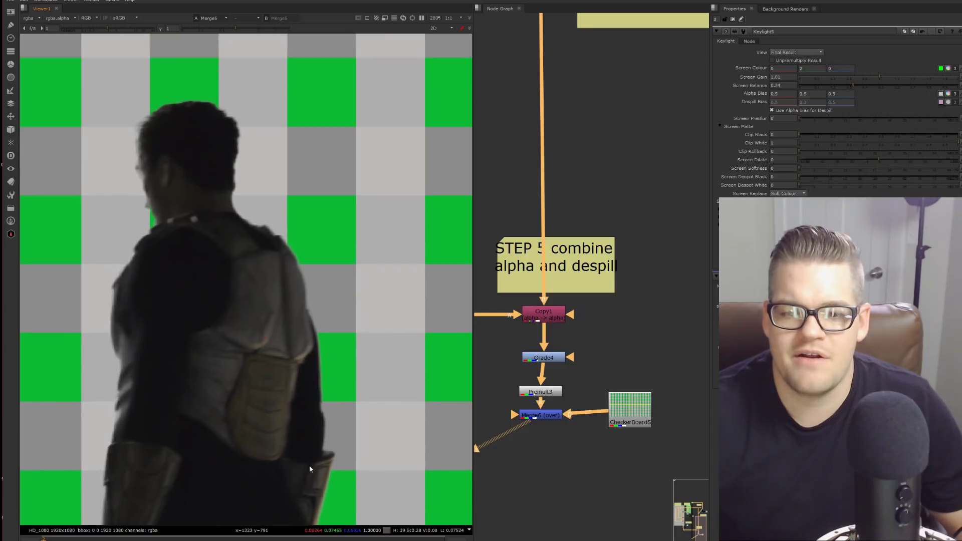
scroll(326, 401, up, 3)
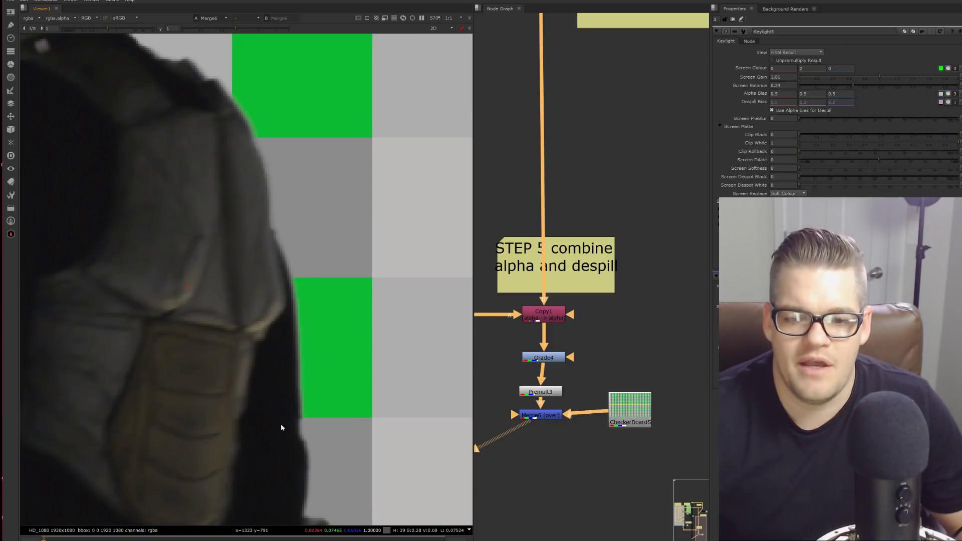
Go back to the STEP 4 despill branch and view the Saturation1 output
middle_drag(501, 133, 504, 293)
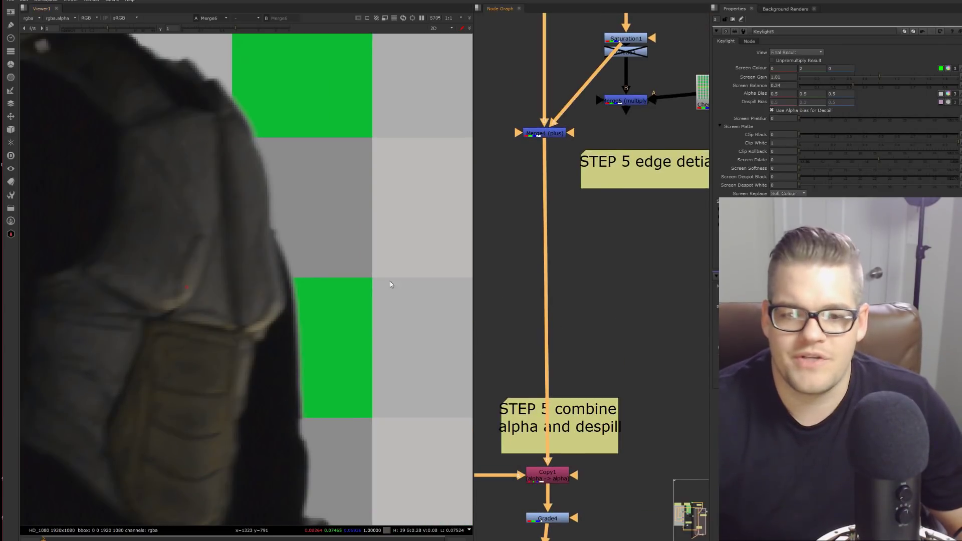
scroll(311, 316, down, 2)
scroll(320, 315, down, 2)
middle_drag(652, 245, 630, 404)
key(1)
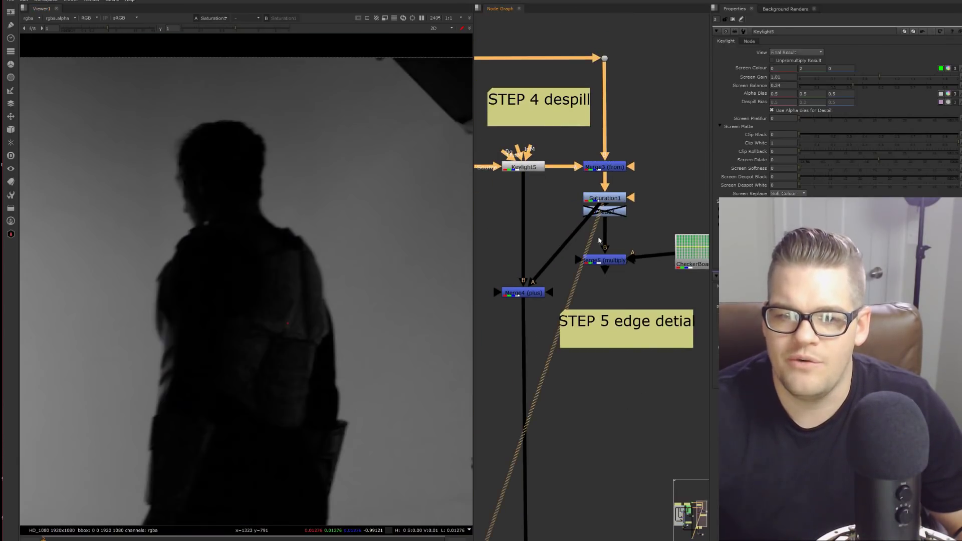
View Merge3, Saturation1 and the Merge5 multiply with the checkerboard in turn
scroll(301, 301, down, 2)
click(612, 169)
key(1)
click(608, 201)
key(1)
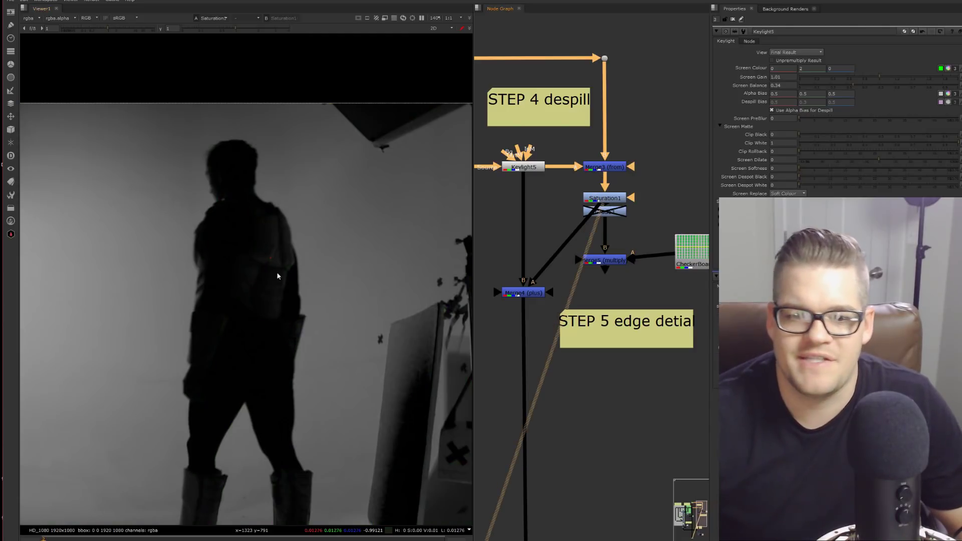
click(609, 263)
key(1)
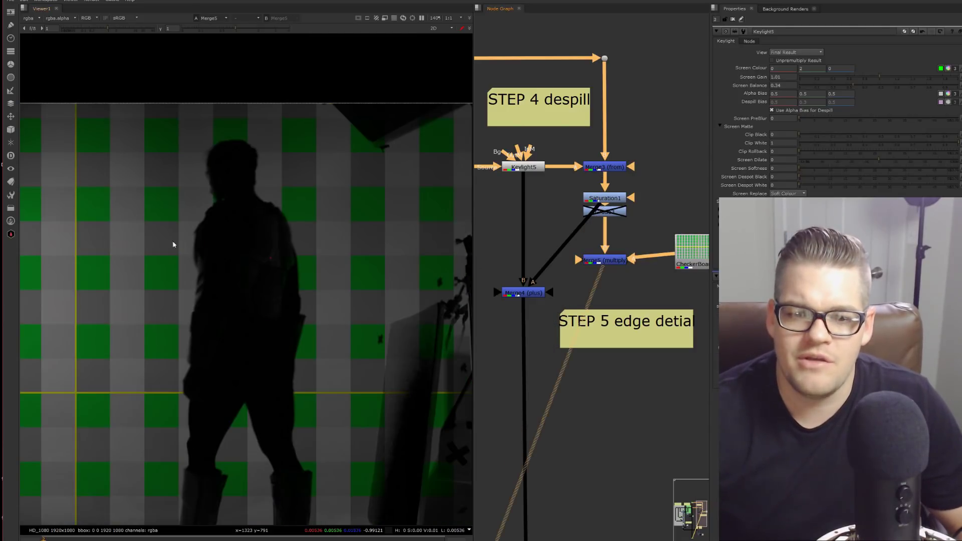
Reconnect Merge4's A input to the Merge5 multiply output and offset the disabled node below Saturation1
middle_drag(639, 253, 551, 273)
click(607, 275)
key(1)
click(589, 372)
click(603, 282)
click(528, 304)
middle_drag(528, 303, 630, 283)
click(603, 214)
drag(602, 217, 621, 263)
middle_drag(673, 259, 584, 275)
View the Merge5 multiply result and examine the checkerboard pattern around the figure's upper body
click(534, 275)
key(1)
scroll(274, 311, up, 2)
scroll(274, 311, up, 1)
middle_drag(239, 253, 340, 264)
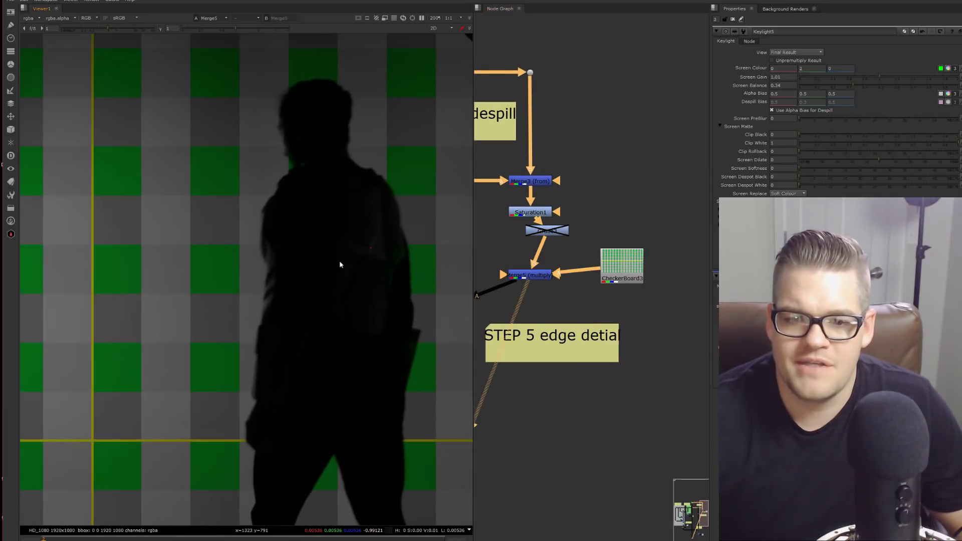
Compare the neutral Saturation1 luminance with the Merge5 checkerboard multiply around the figure
click(542, 213)
key(1)
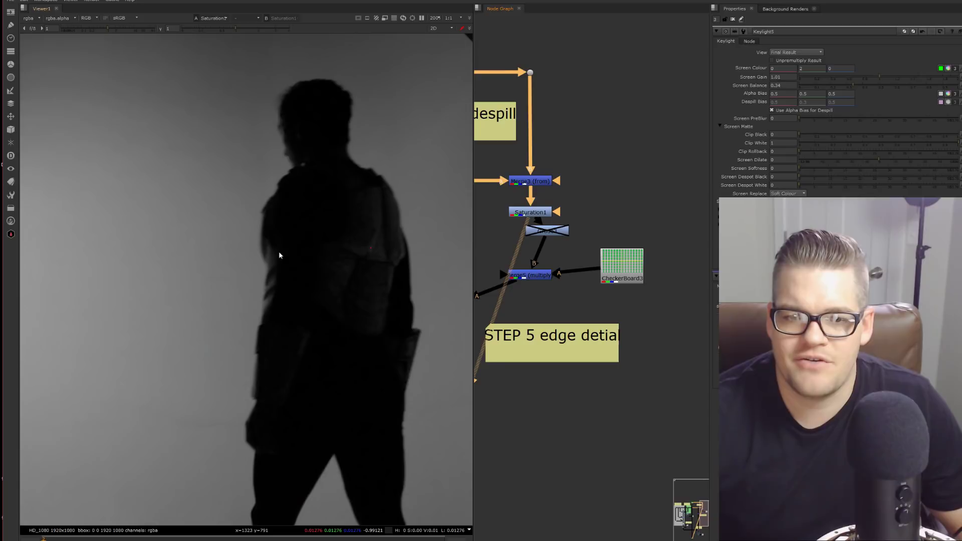
middle_drag(268, 314, 183, 337)
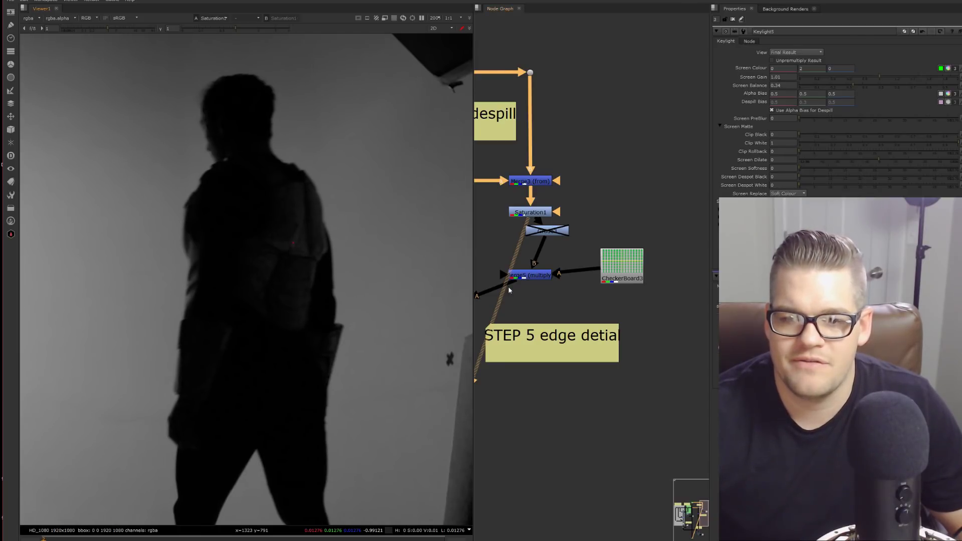
click(530, 277)
key(1)
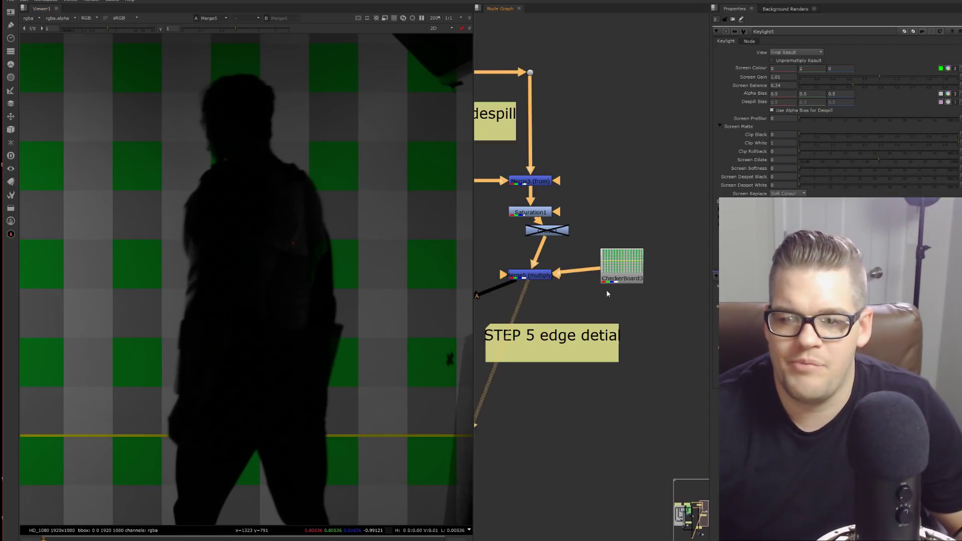
View the Merge4 plus result and examine the despilled figure over the multiplied checkerboard
click(627, 281)
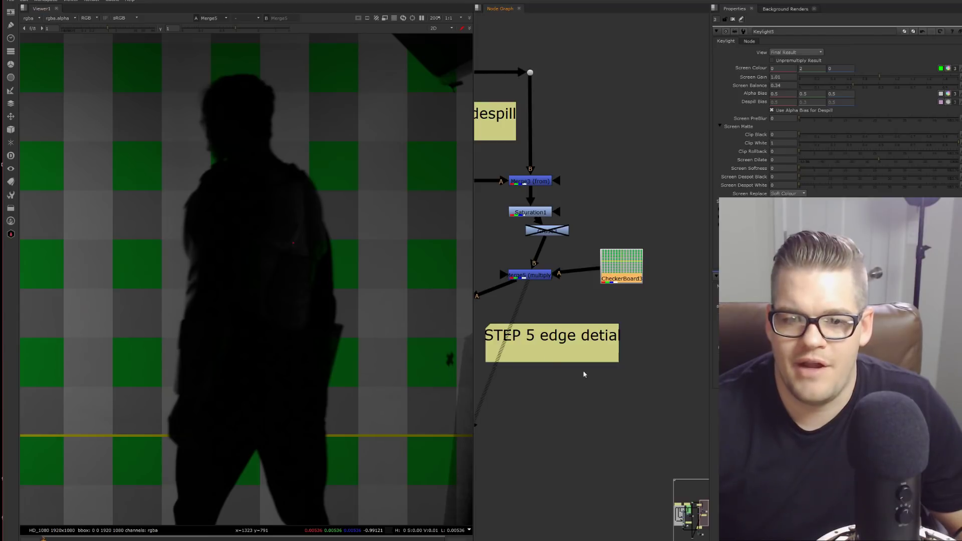
middle_drag(535, 434, 609, 378)
click(522, 251)
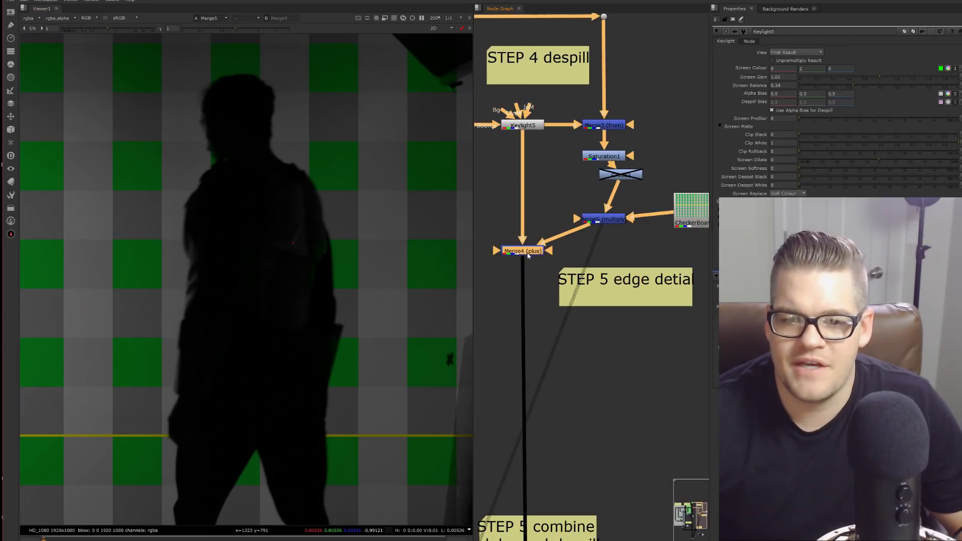
key(1)
scroll(216, 283, down, 2)
middle_drag(214, 281, 232, 172)
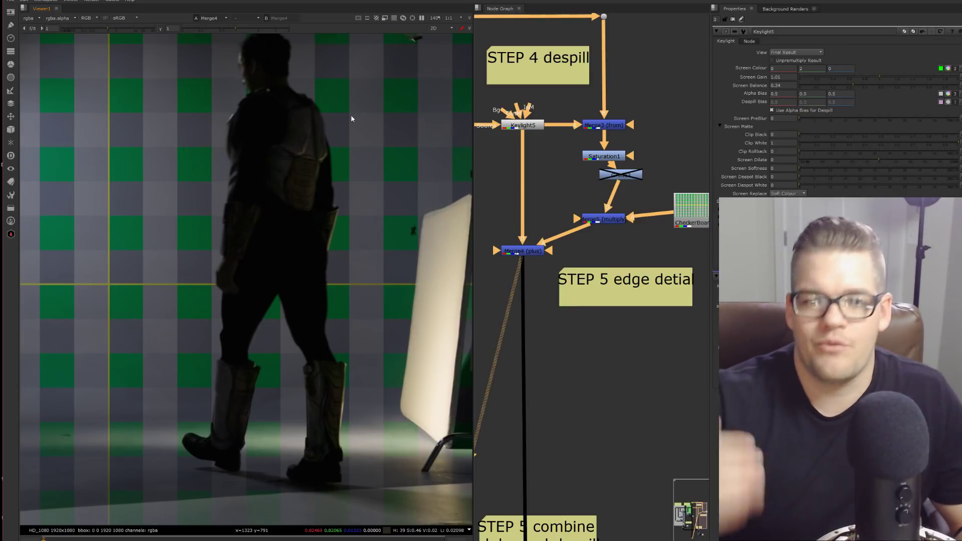
middle_drag(271, 204, 281, 367)
scroll(264, 328, up, 2)
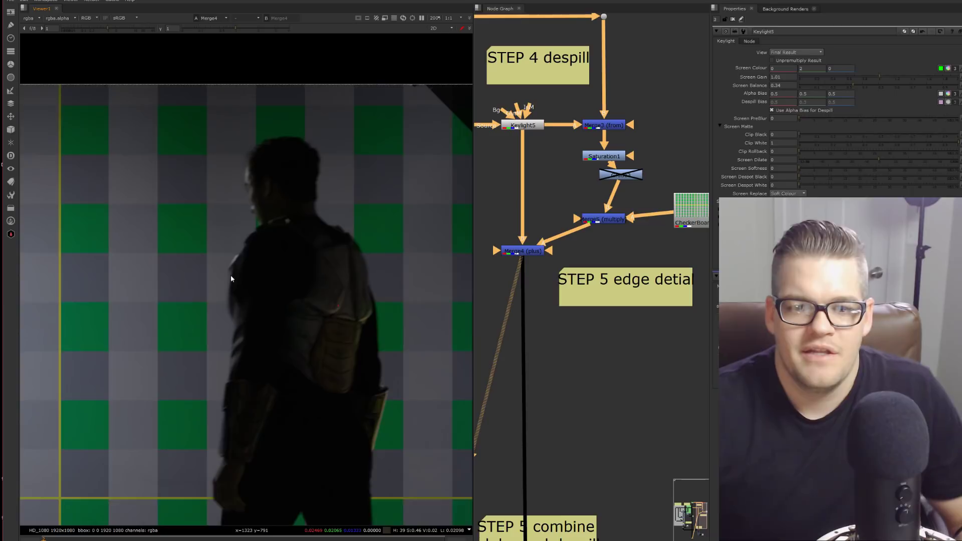
middle_drag(213, 214, 262, 281)
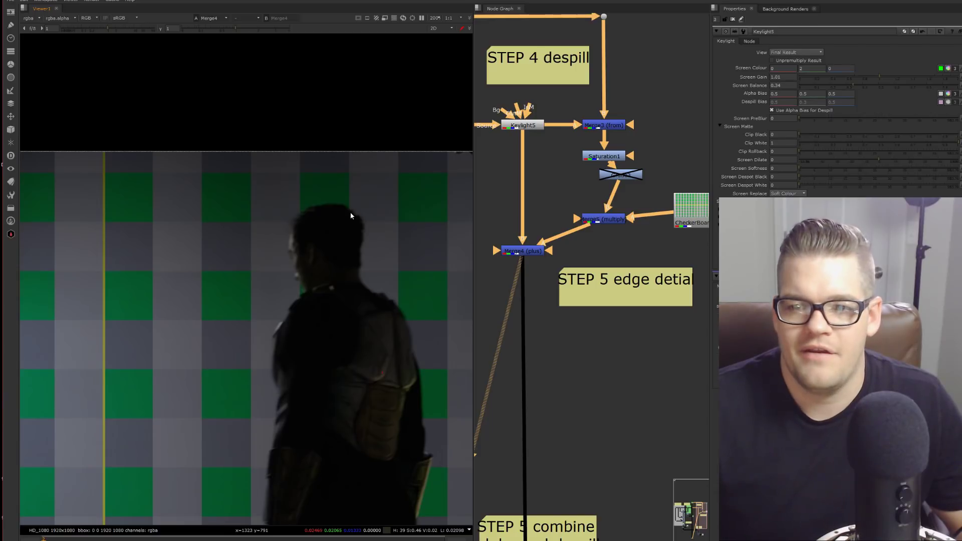
View the Premult3 result and examine the edge detail around the figure on black
middle_drag(583, 418, 603, 282)
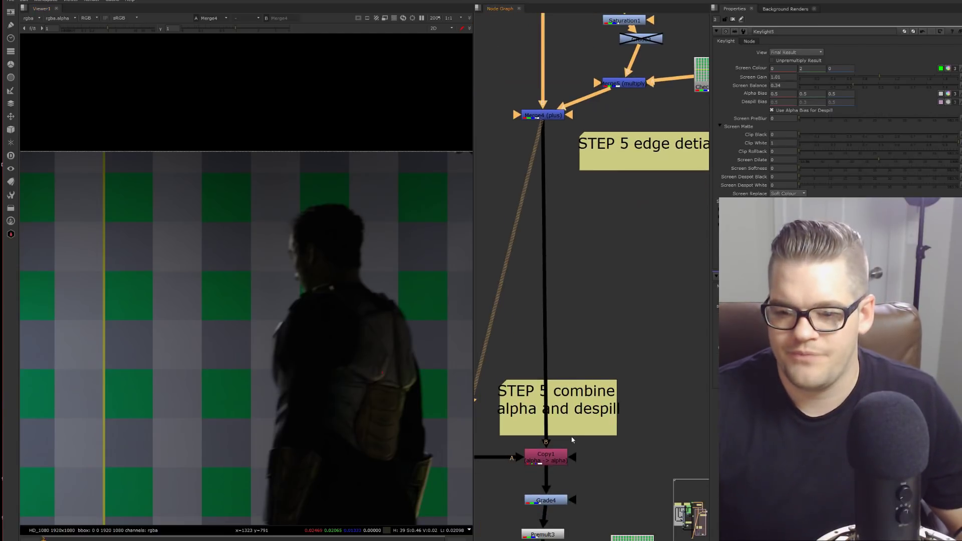
click(550, 536)
key(1)
middle_drag(375, 395, 316, 293)
scroll(323, 295, down, 1)
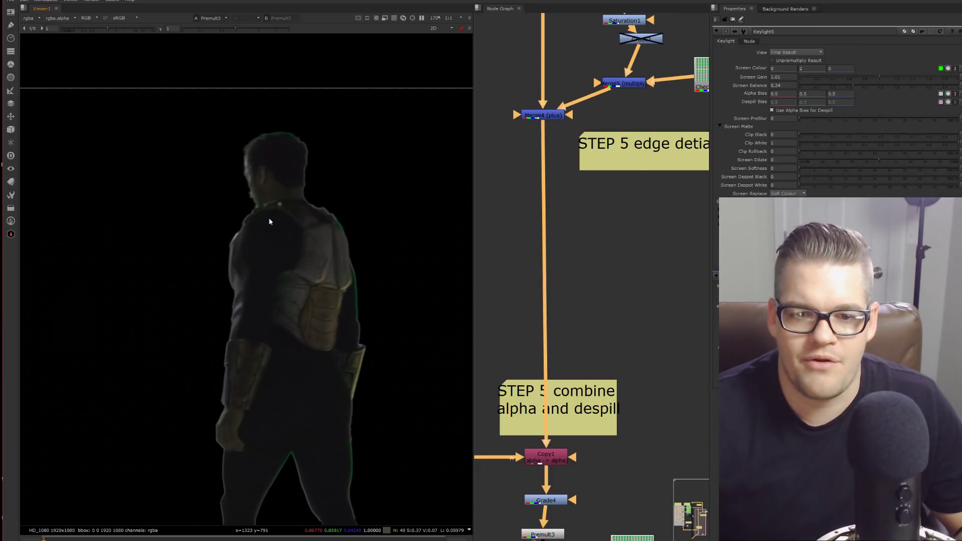
scroll(356, 307, down, 1)
scroll(351, 321, up, 3)
Alternate the viewer between the Merge6 composite over the checkerboard and the Premult3 result to compare the edges
middle_drag(600, 462, 585, 319)
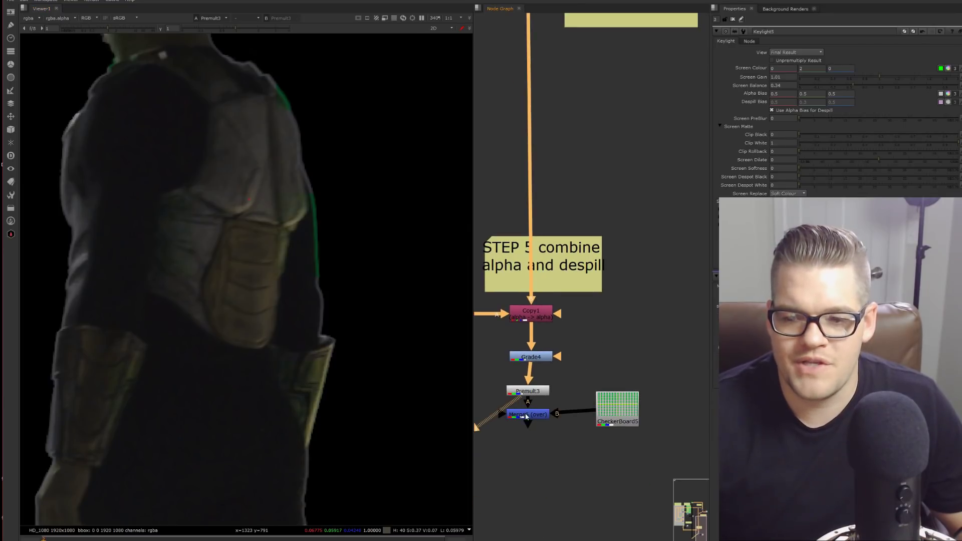
click(526, 415)
key(1)
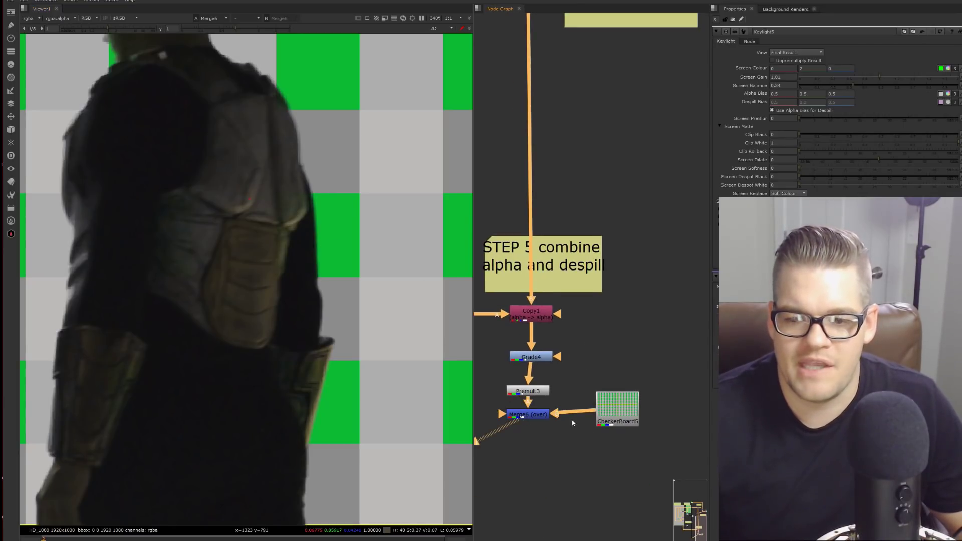
click(527, 391)
key(1)
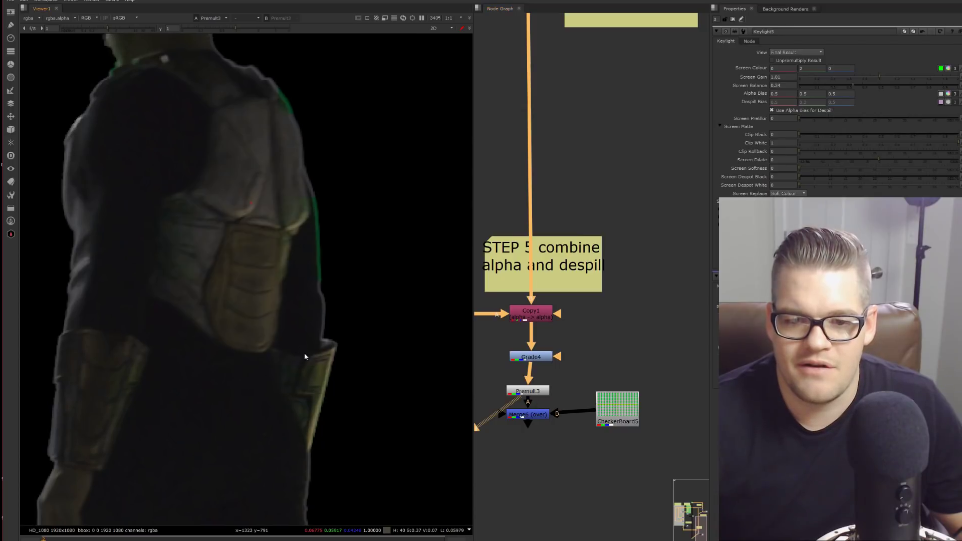
click(524, 415)
key(1)
click(528, 392)
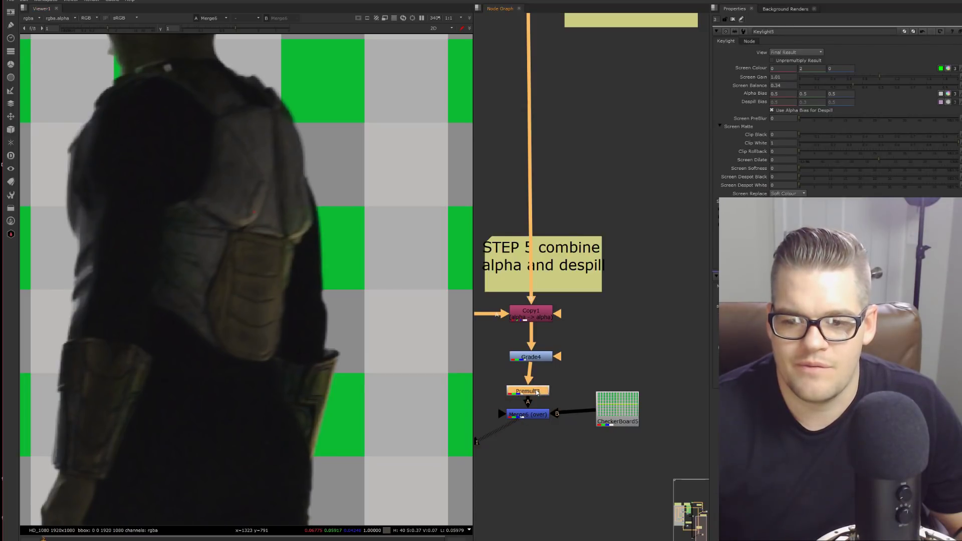
key(1)
click(534, 412)
key(1)
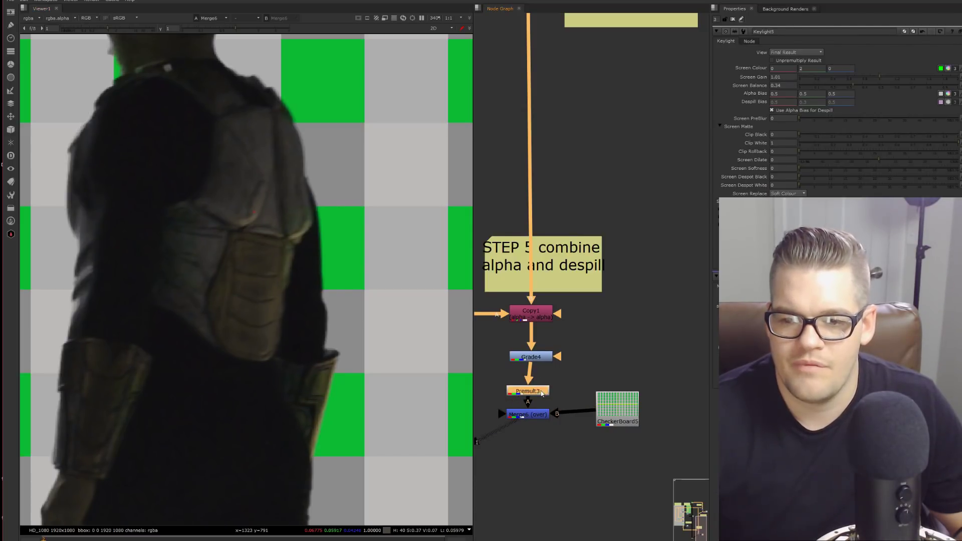
click(541, 394)
key(1)
Try feeding Merge4's A input from the neutral spill luminance above Merge5 and inspect the Premult3 edges
middle_drag(558, 387, 559, 453)
middle_drag(592, 156, 578, 376)
drag(543, 248, 590, 167)
middle_drag(563, 412, 576, 145)
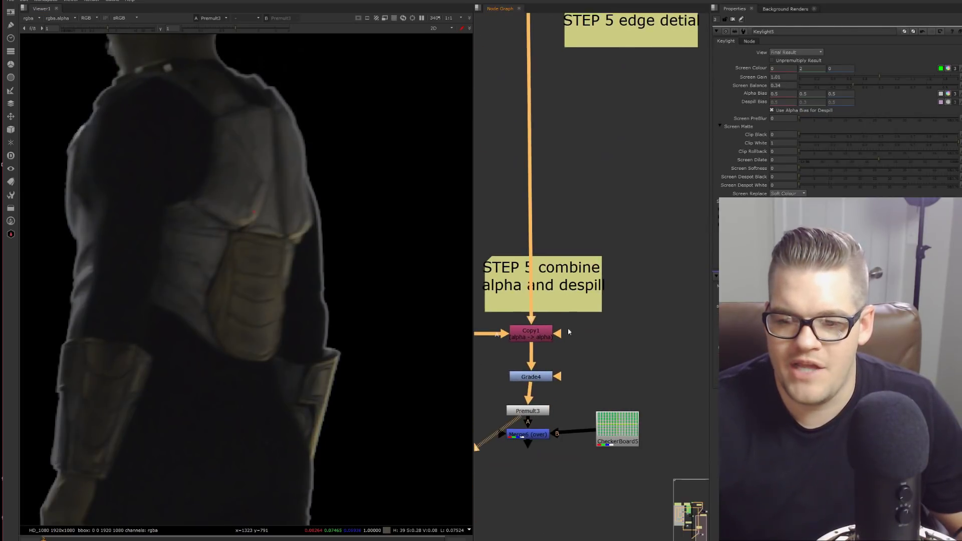
Reconnect Merge4's A input to the Merge5 multiply output
middle_drag(573, 313, 548, 453)
middle_drag(566, 55, 566, 99)
drag(586, 59, 587, 112)
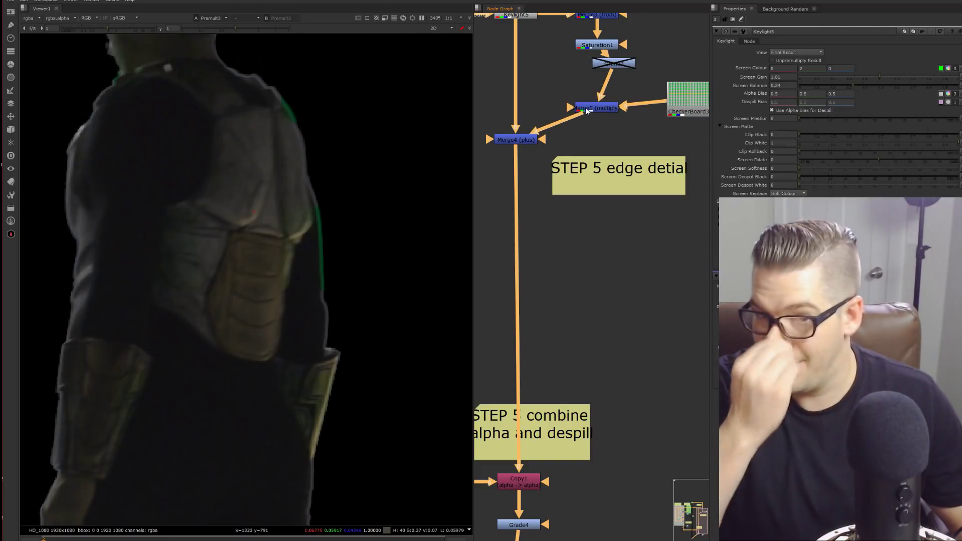
Move the Merge5 multiply node and CheckerBoard3 slightly lower in the edge detail section
drag(601, 108, 605, 122)
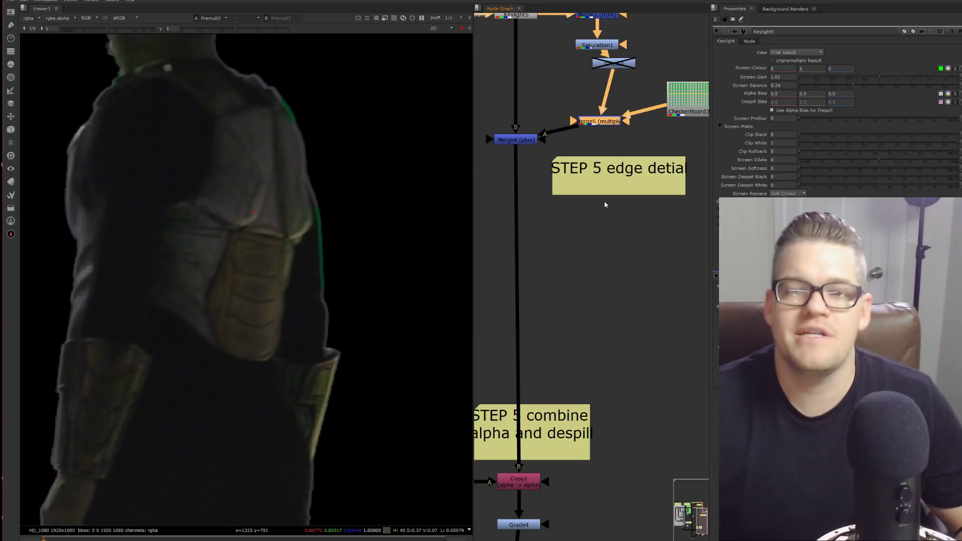
middle_drag(601, 279, 613, 338)
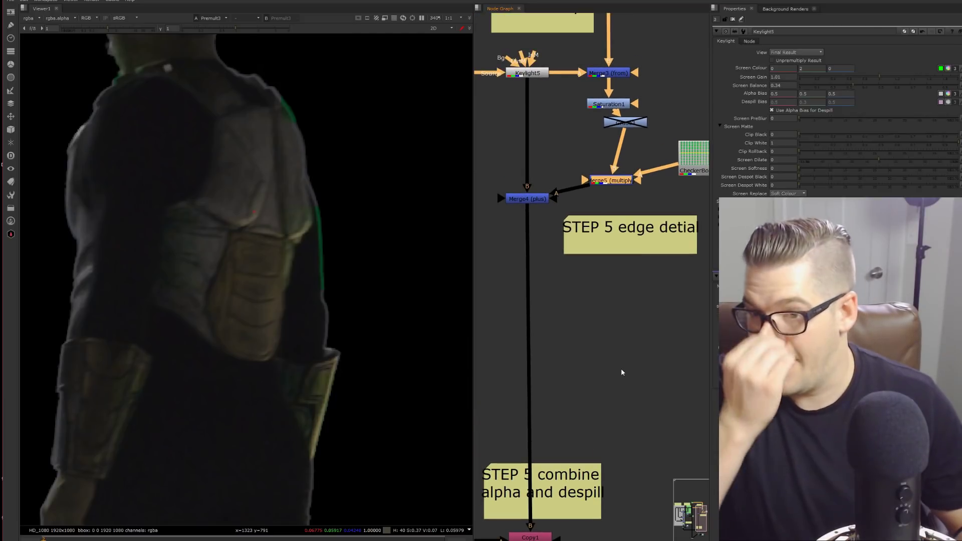
middle_drag(627, 232, 578, 335)
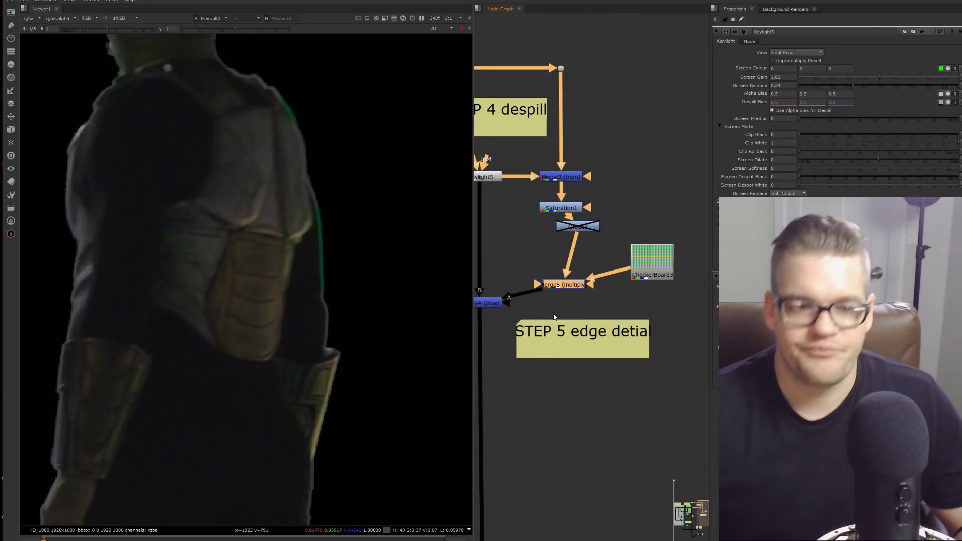
drag(568, 288, 571, 297)
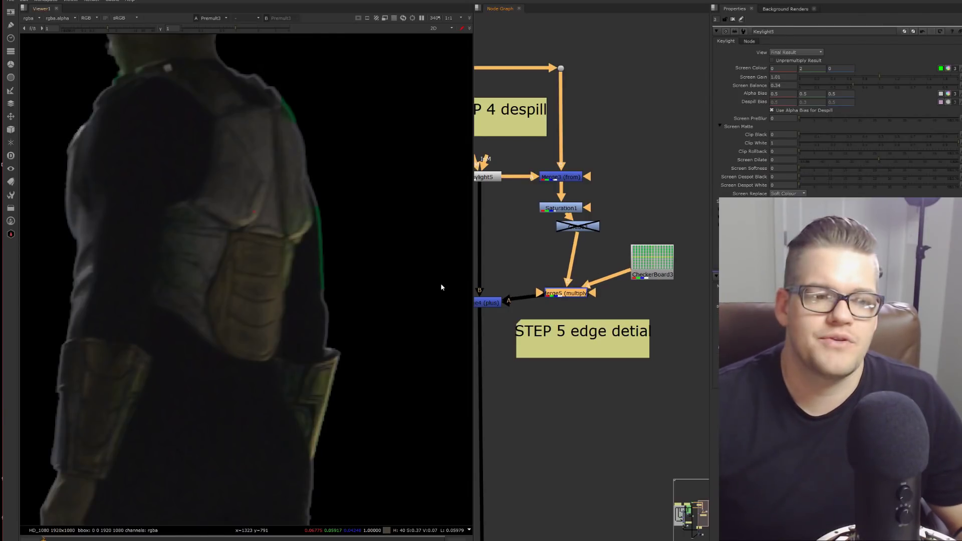
middle_drag(208, 258, 243, 434)
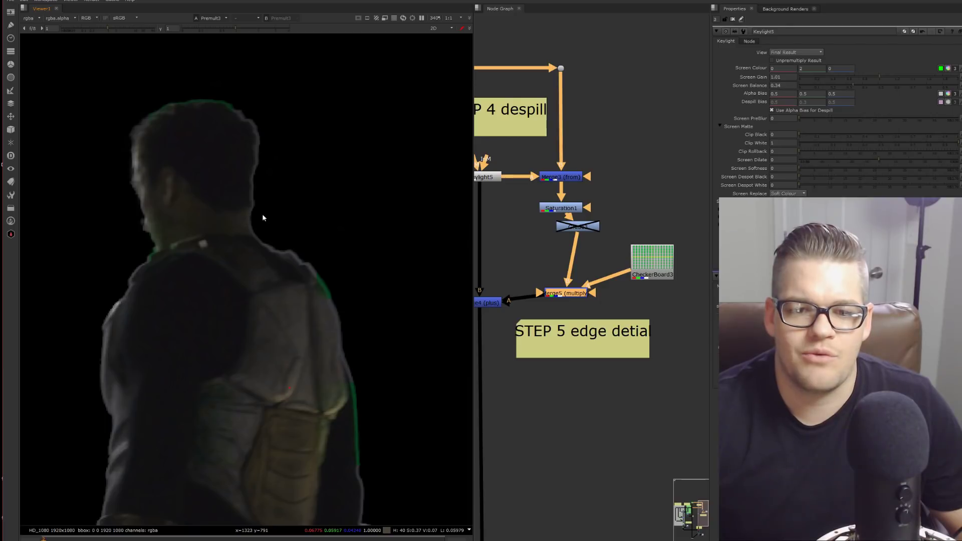
drag(644, 265, 643, 278)
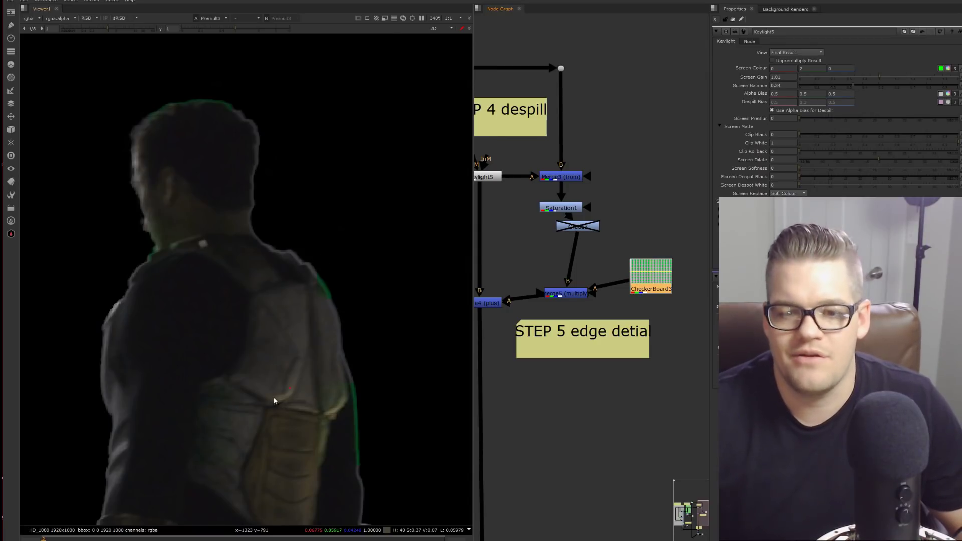
View the Merge6 composite and examine how the figure's edges blend with the checkerboard
middle_drag(307, 441, 288, 244)
scroll(309, 407, down, 3)
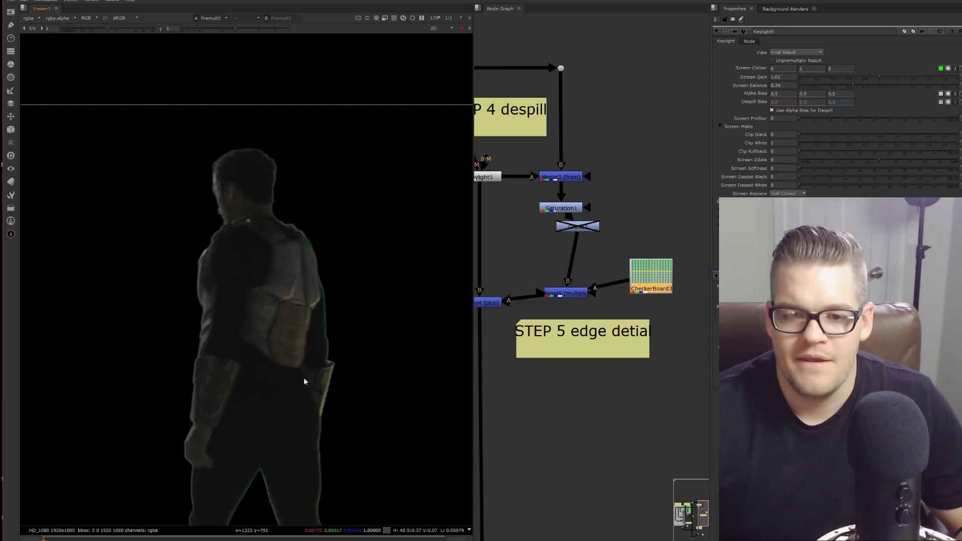
middle_drag(308, 413, 308, 313)
scroll(316, 421, down, 1)
middle_drag(527, 503, 538, 410)
click(536, 407)
key(1)
scroll(331, 379, up, 1)
scroll(333, 379, up, 1)
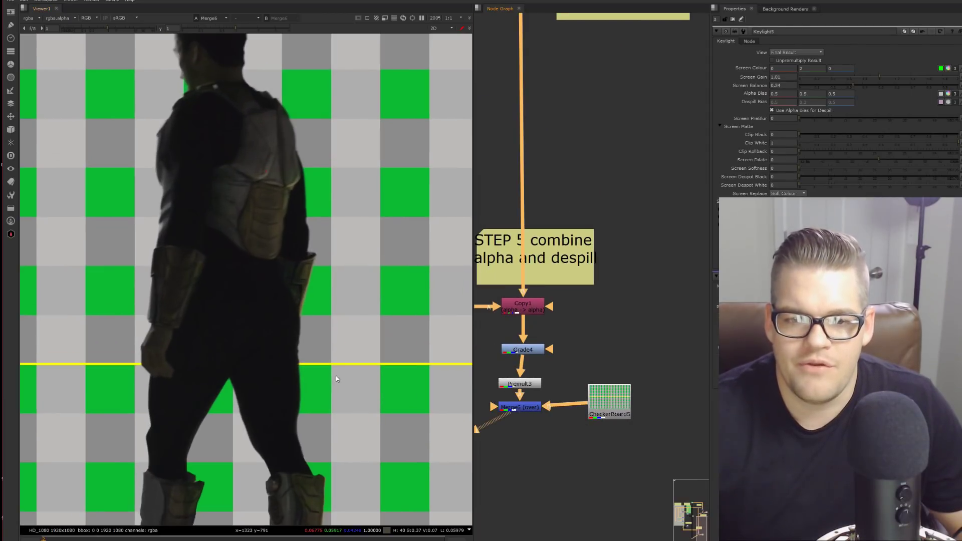
scroll(314, 299, up, 6)
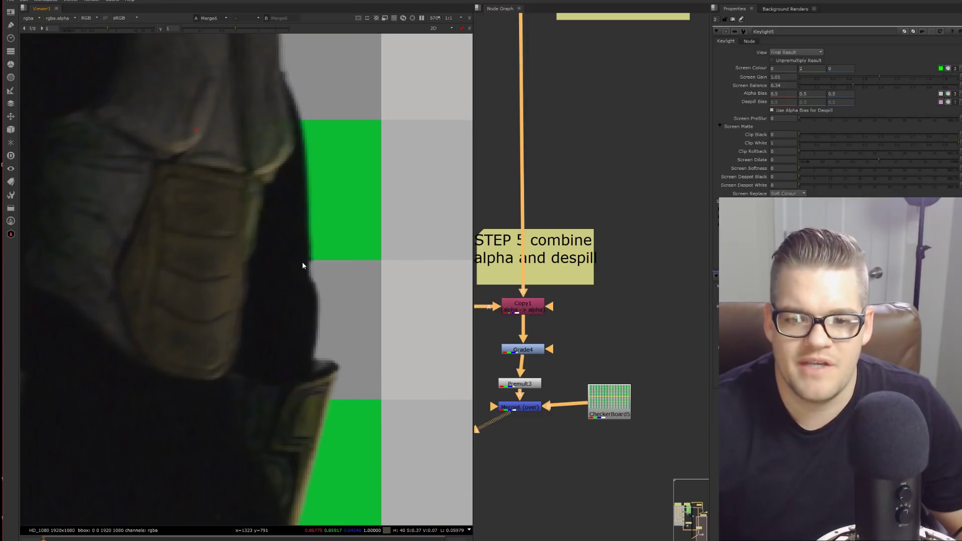
scroll(329, 281, down, 5)
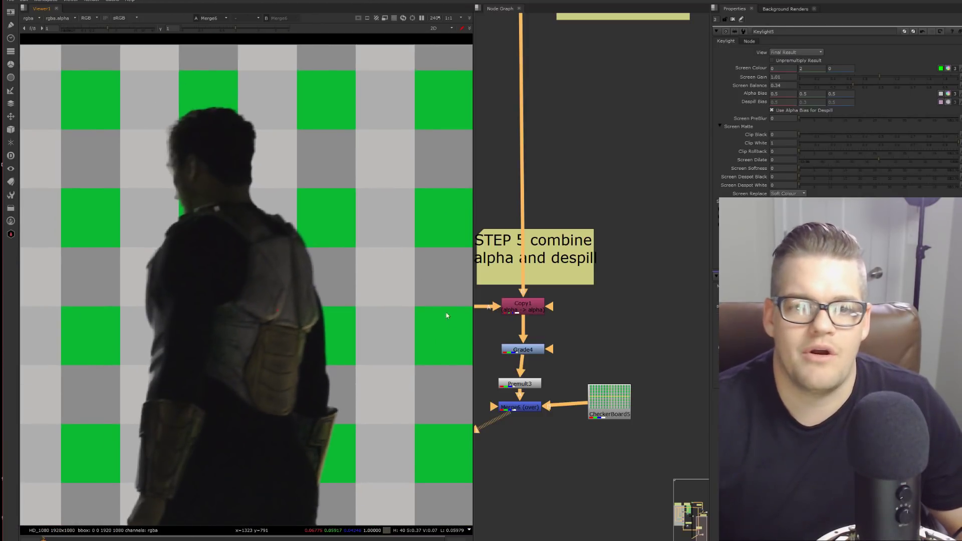
View the Merge2 composite from the bad despill section and examine the figure's edges up close
middle_drag(561, 371, 635, 413)
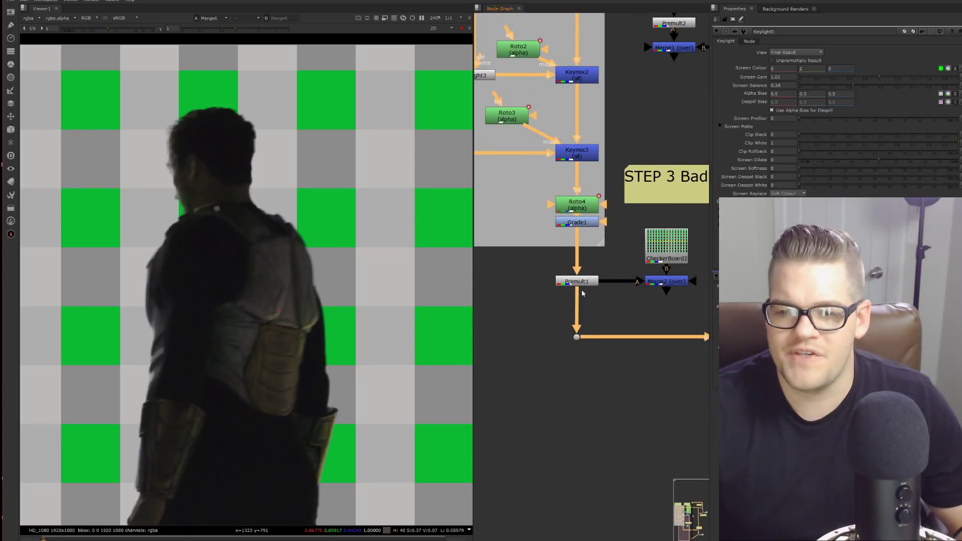
key(1)
click(667, 282)
key(1)
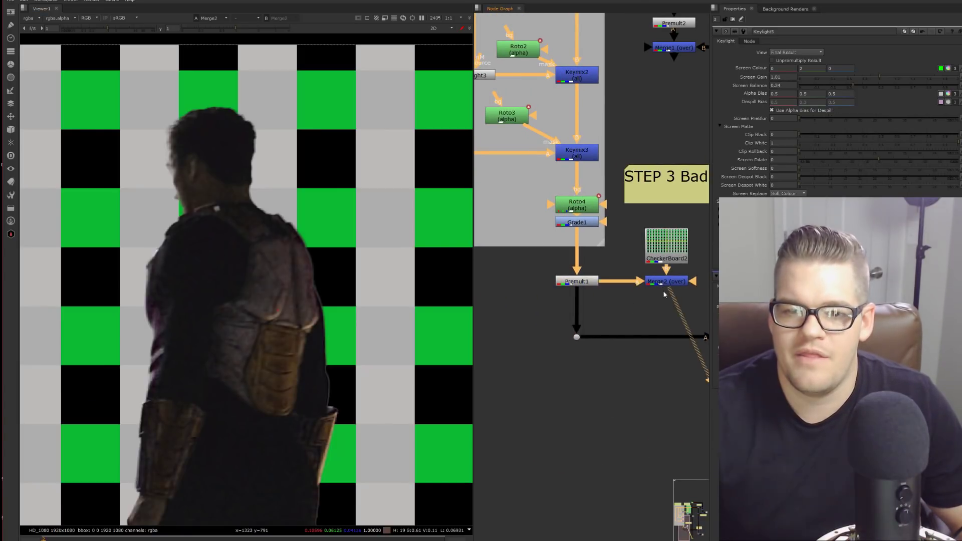
scroll(331, 331, down, 1)
scroll(375, 351, down, 1)
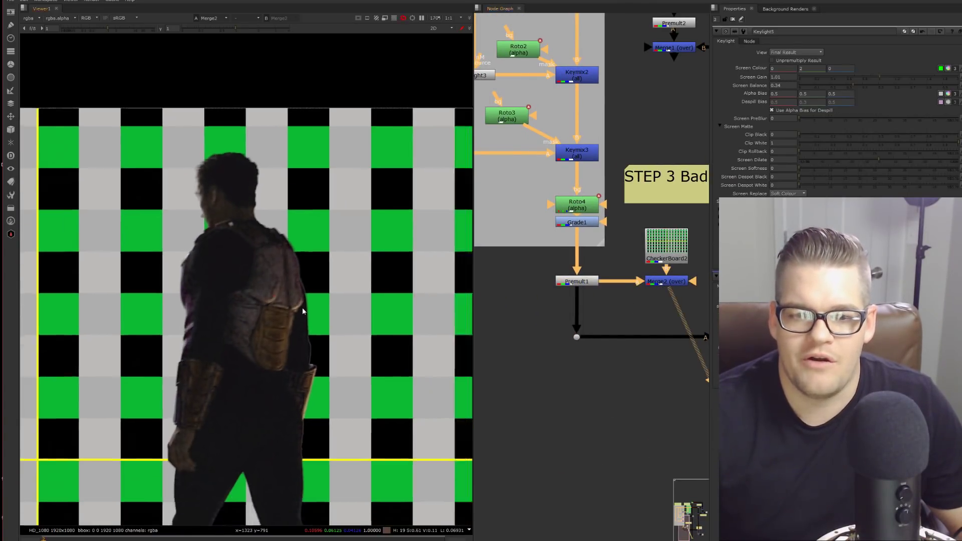
middle_drag(419, 359, 343, 281)
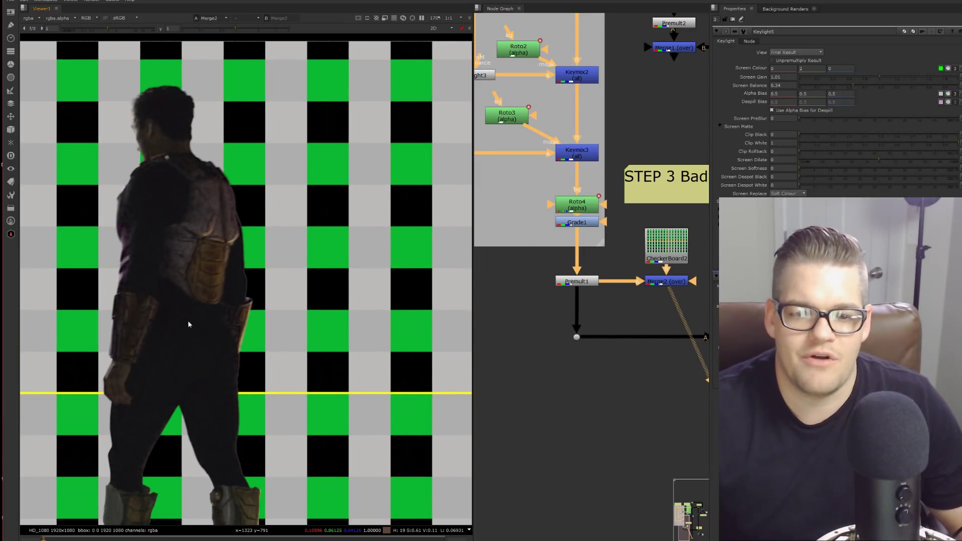
scroll(189, 324, up, 4)
middle_drag(320, 469, 375, 431)
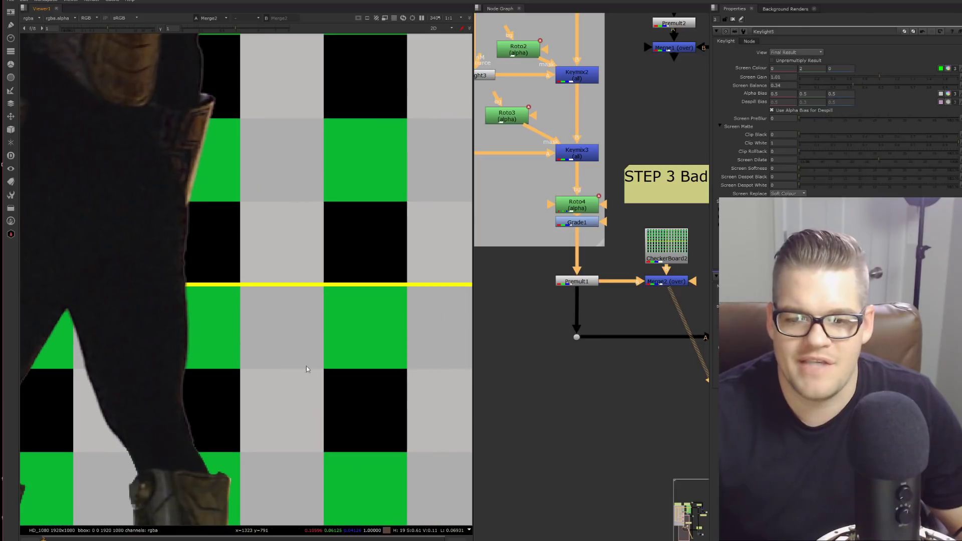
middle_drag(463, 390, 381, 344)
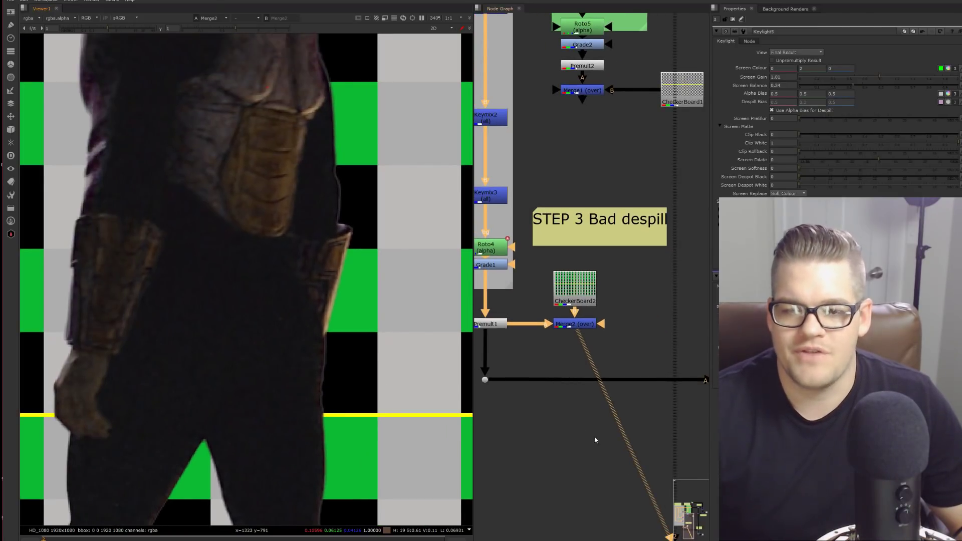
Compare Merge6 as viewer input A with Merge2 as input B, placing the wipe across the figure's torso
scroll(596, 440, down, 4)
scroll(613, 457, up, 3)
click(620, 460)
key(2)
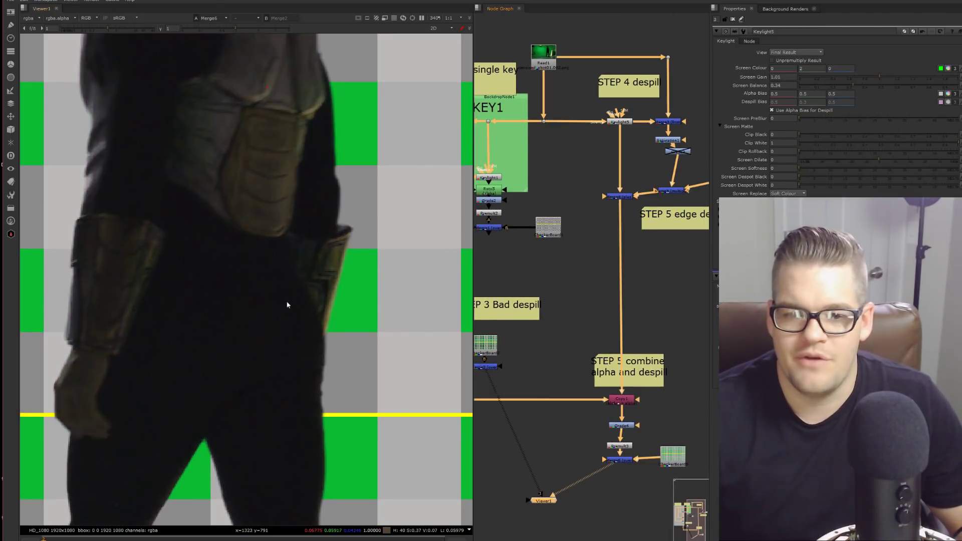
key(w)
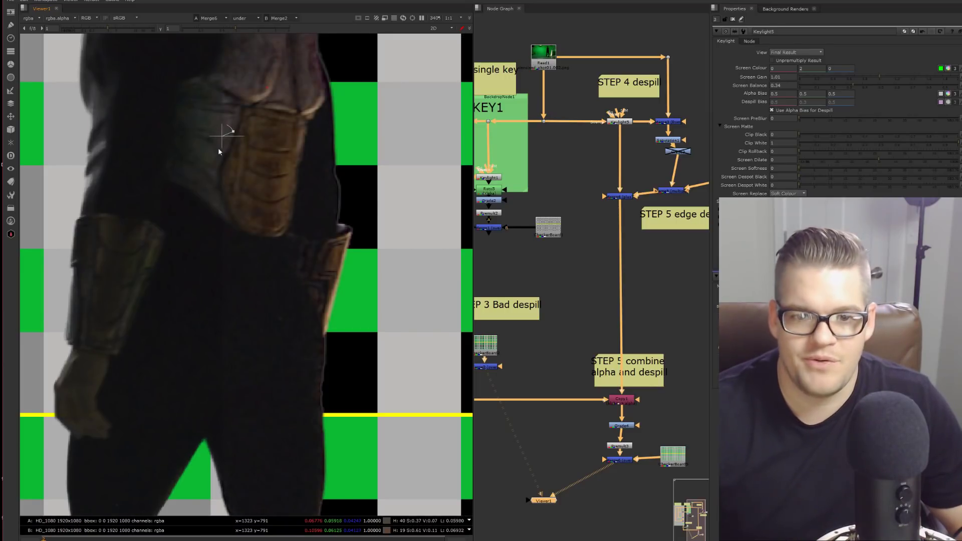
scroll(218, 147, down, 3)
mouse_move(229, 167)
mouse_down()
mouse_move(401, 165)
mouse_move(229, 169)
mouse_up()
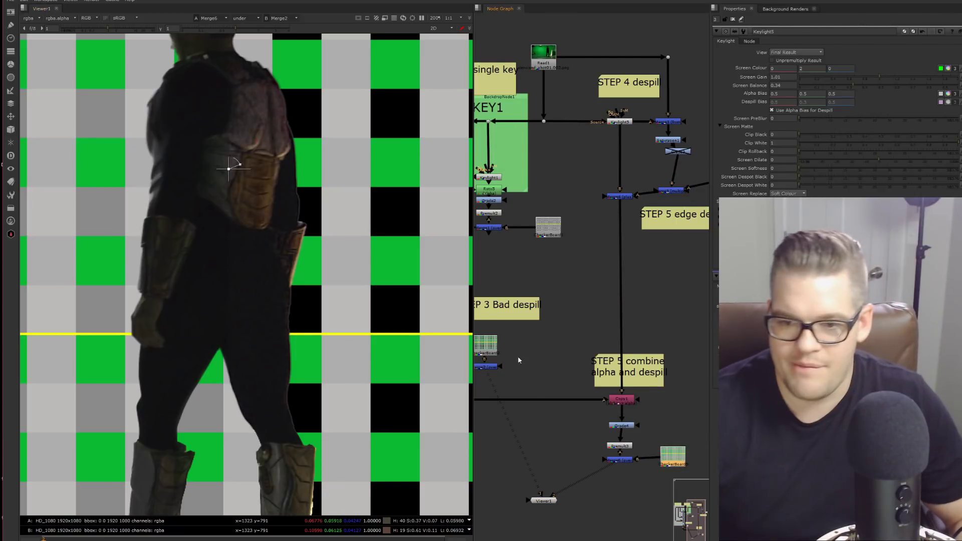
Place a copy of Merge6's background checkerboard beside Merge2 and connect it as Merge2's background
middle_drag(517, 360, 594, 391)
drag(562, 392, 609, 385)
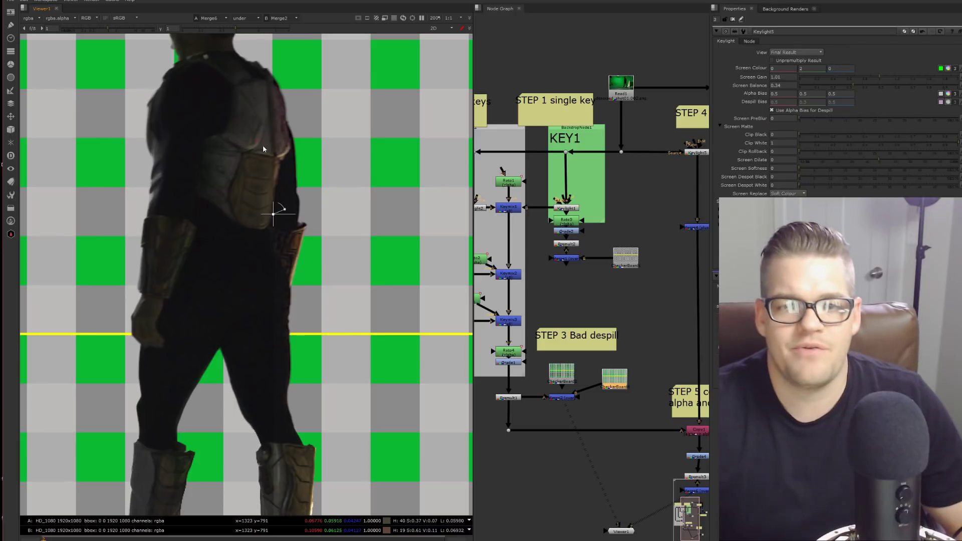
scroll(263, 149, down, 2)
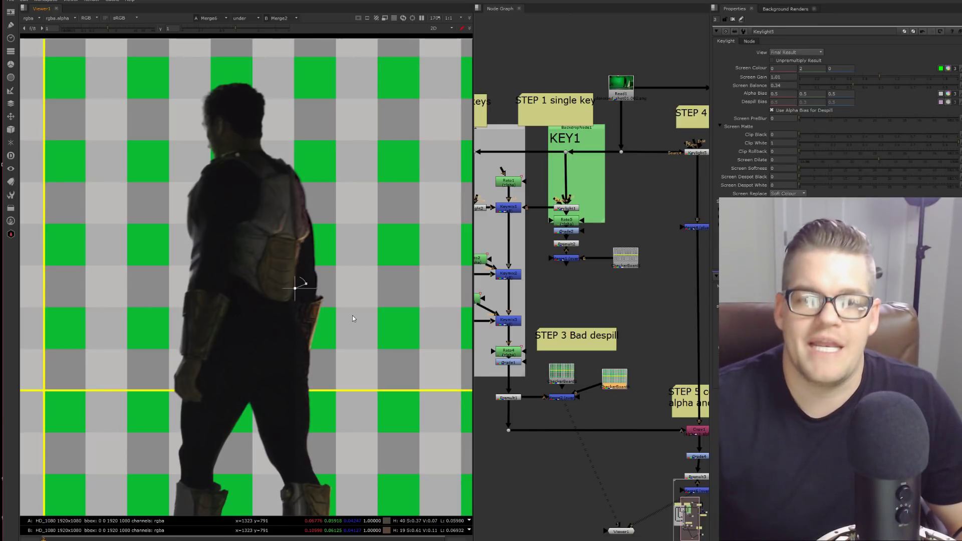
middle_drag(653, 314, 547, 371)
scroll(547, 371, down, 1)
middle_drag(557, 434, 551, 360)
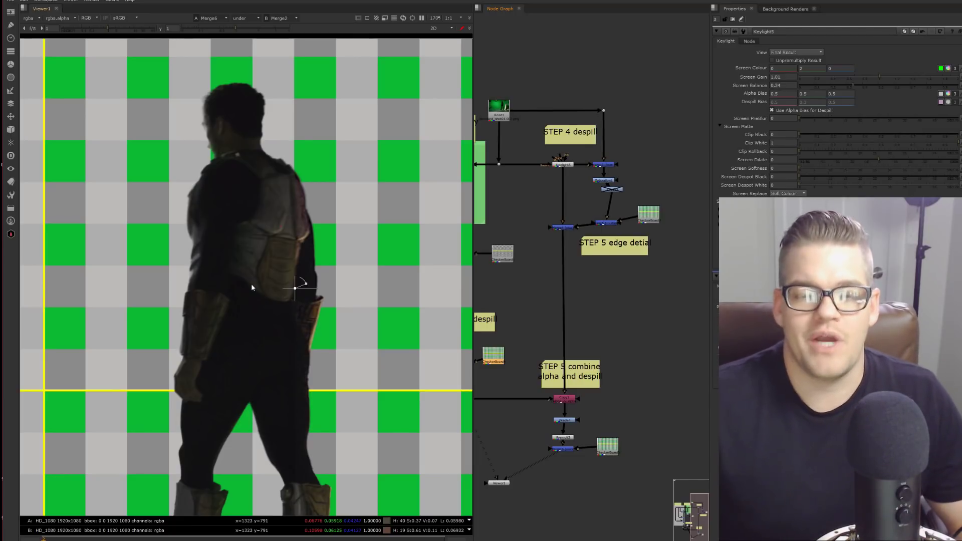
middle_drag(584, 316, 611, 353)
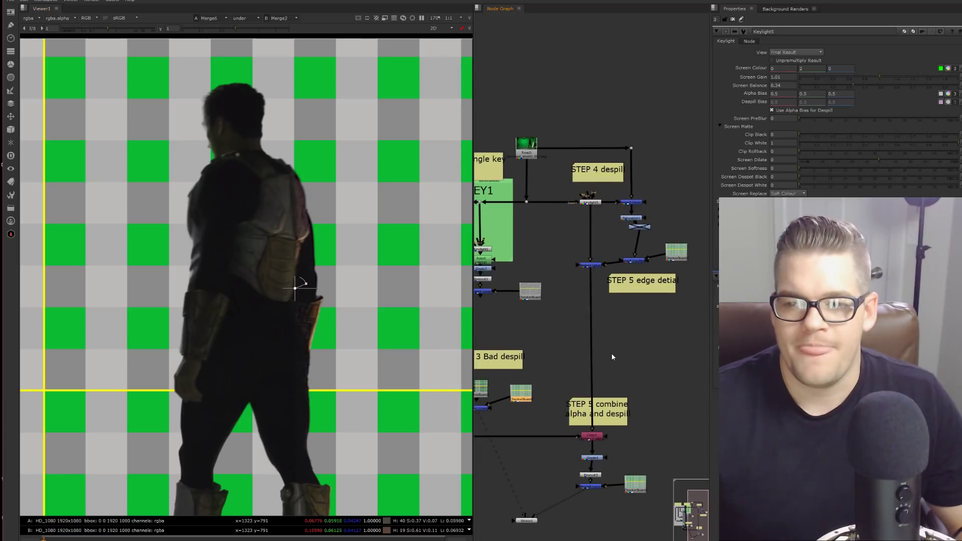